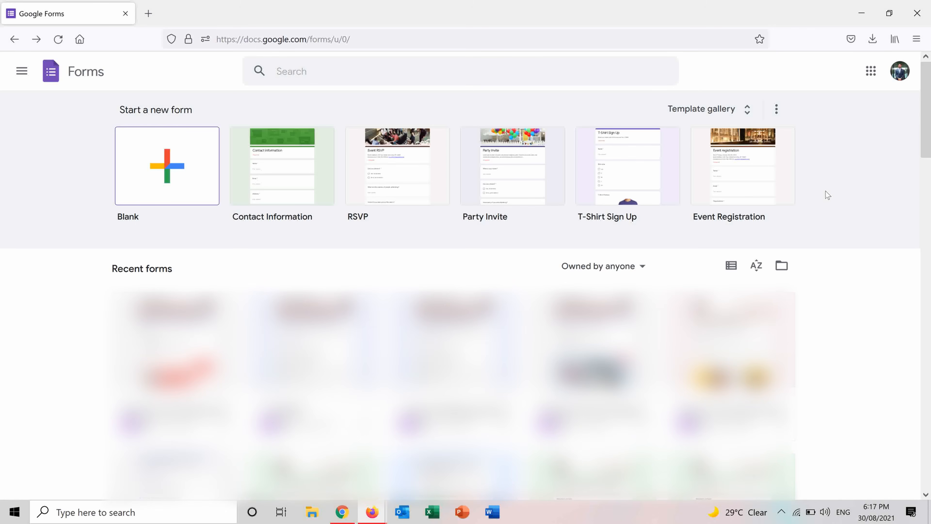
Step: Open the full template gallery and look through the personal and work form templates
left_click(709, 116)
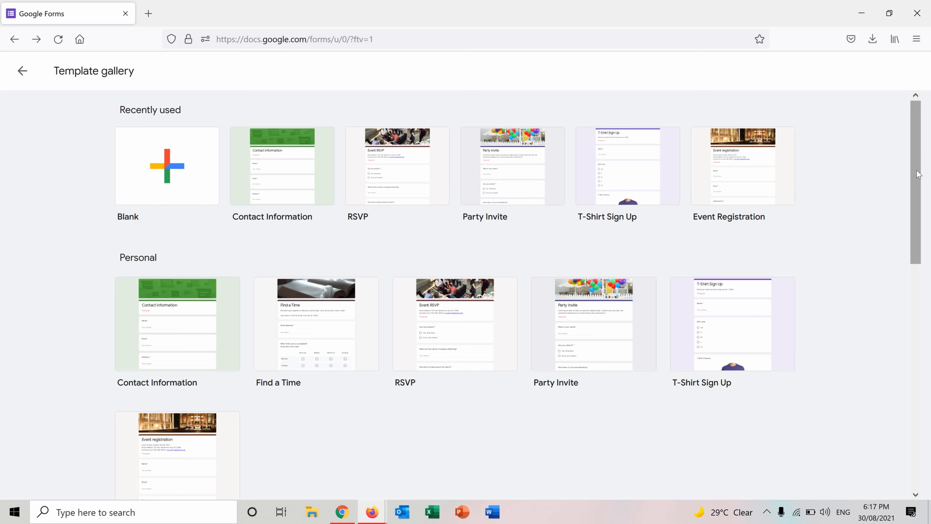
scroll(923, 204, "down", 2)
scroll(923, 204, "down", 5)
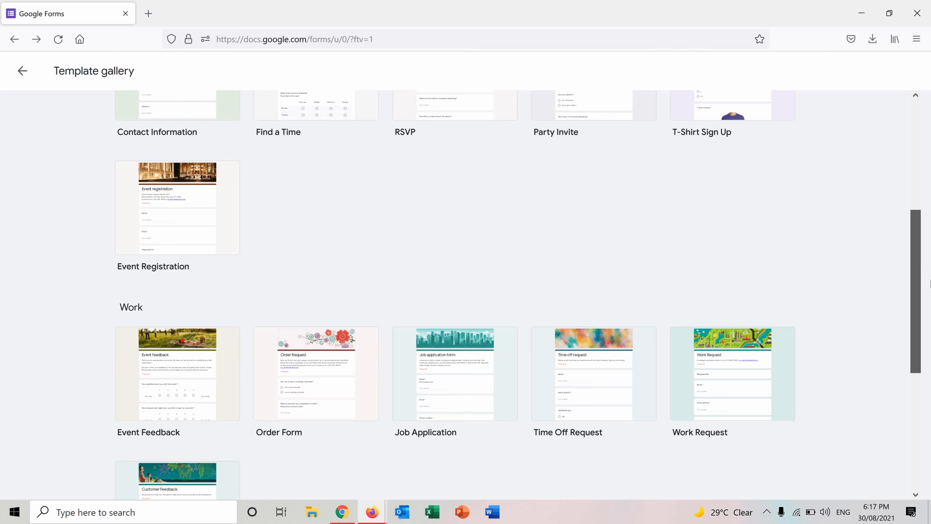
scroll(927, 235, "up", 1)
scroll(928, 238, "up", 2)
scroll(928, 237, "up", 5)
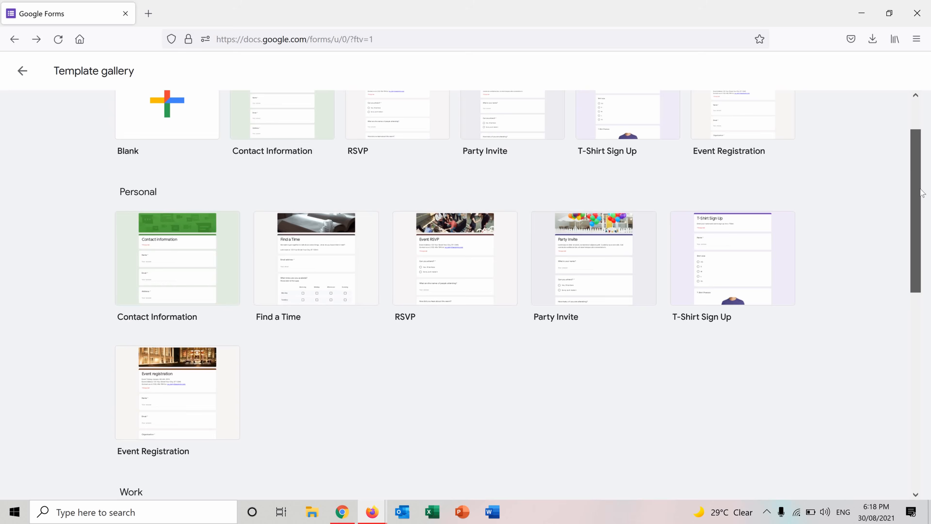
scroll(920, 163, "down", 8)
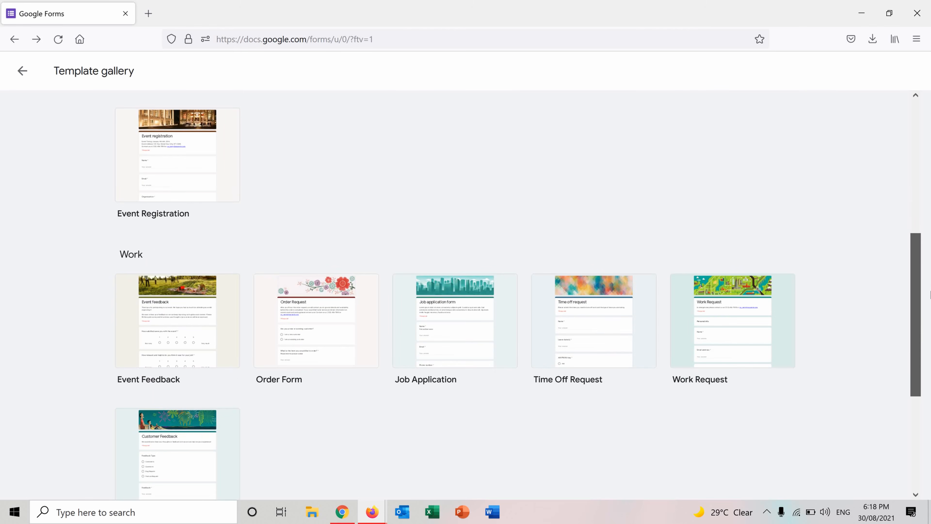
scroll(930, 294, "down", 6)
left_click_drag(930, 374, 924, 88)
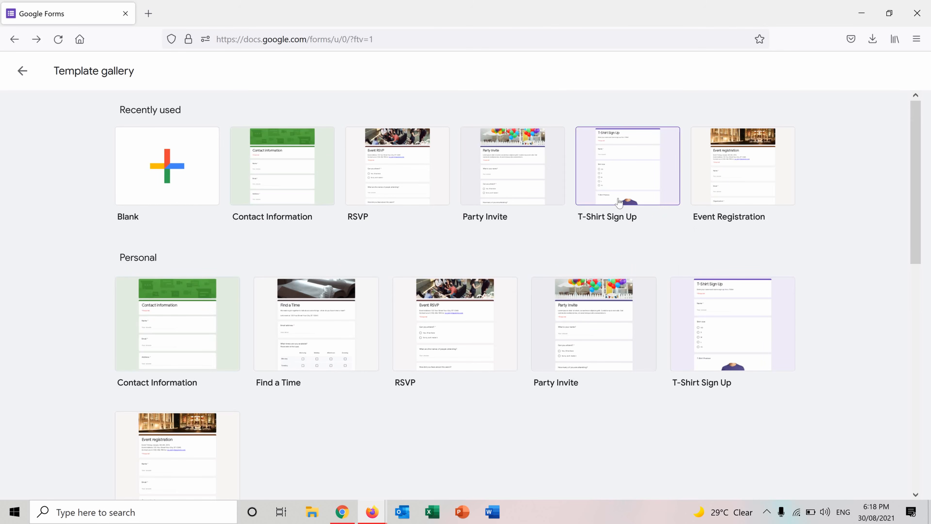
Step: Create a blank form and title it "Survey about Favorite Food"
left_click(137, 157)
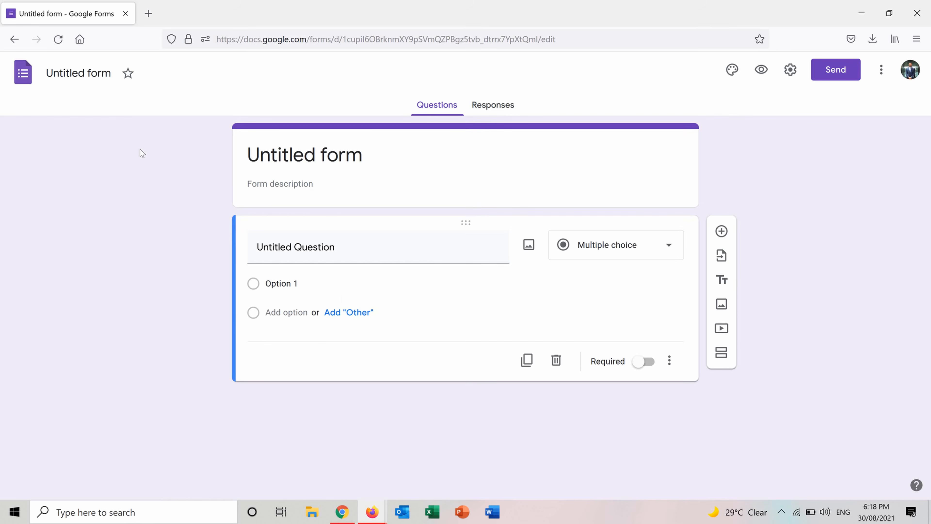
left_click(370, 160)
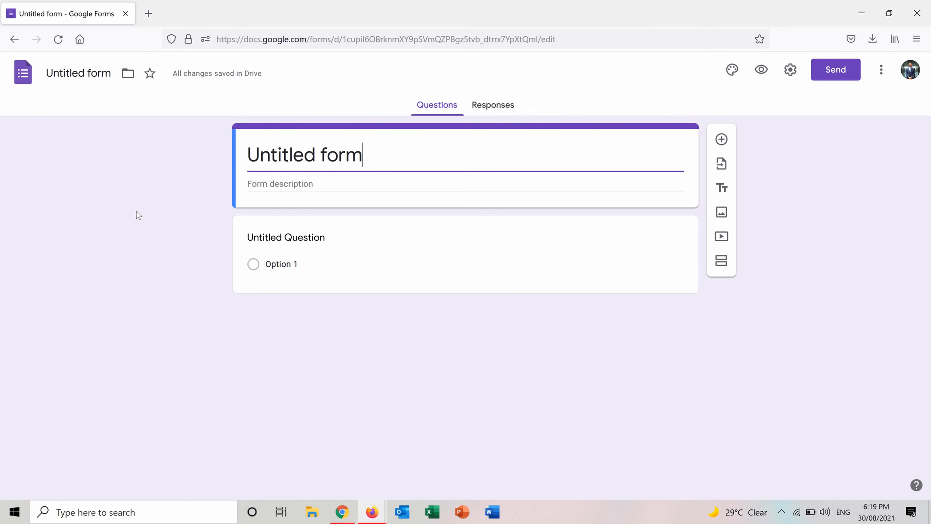
key("BackSpace")
key("ctrl+BackSpace")
key("ctrl+BackSpace")
type("Sur")
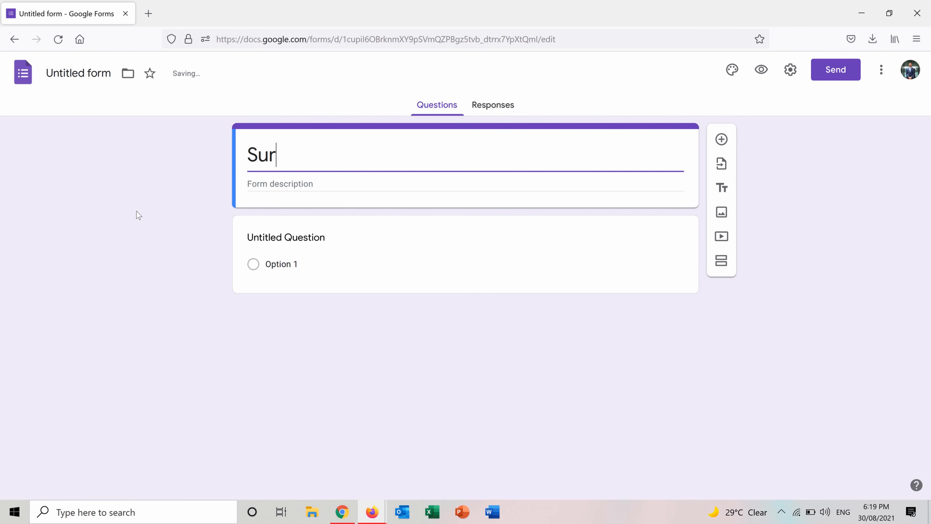
type("vey about")
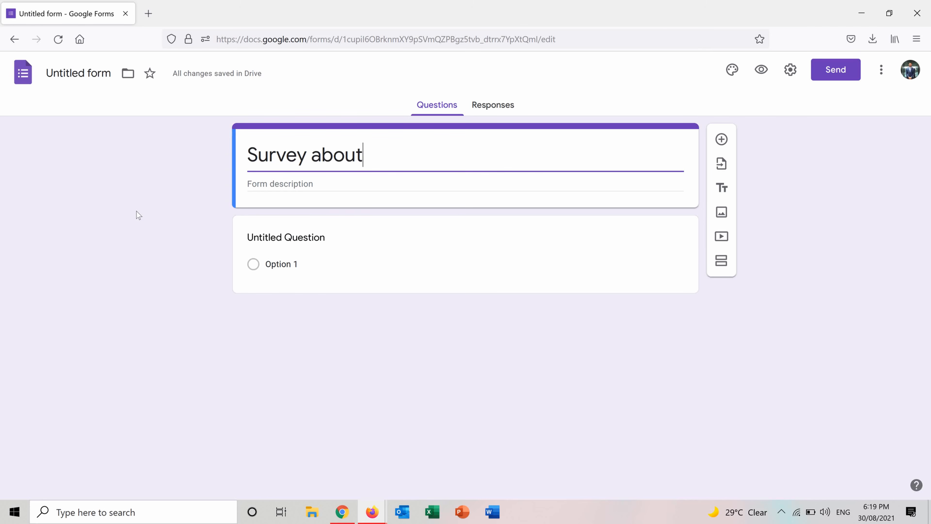
type(" Fa")
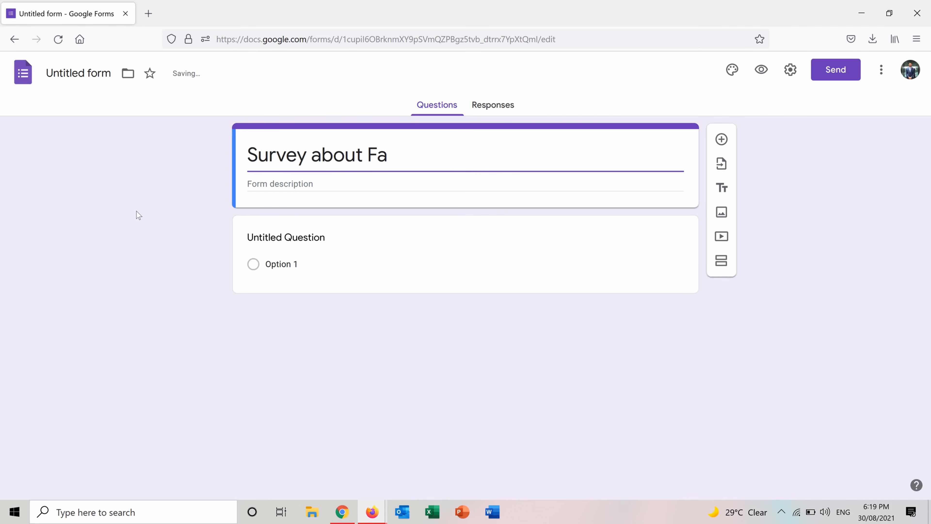
type("vorite Food")
Step: Enter the form description "The purpose of this survey is for fun only and to see what type of food each person prefers."
left_click(310, 183)
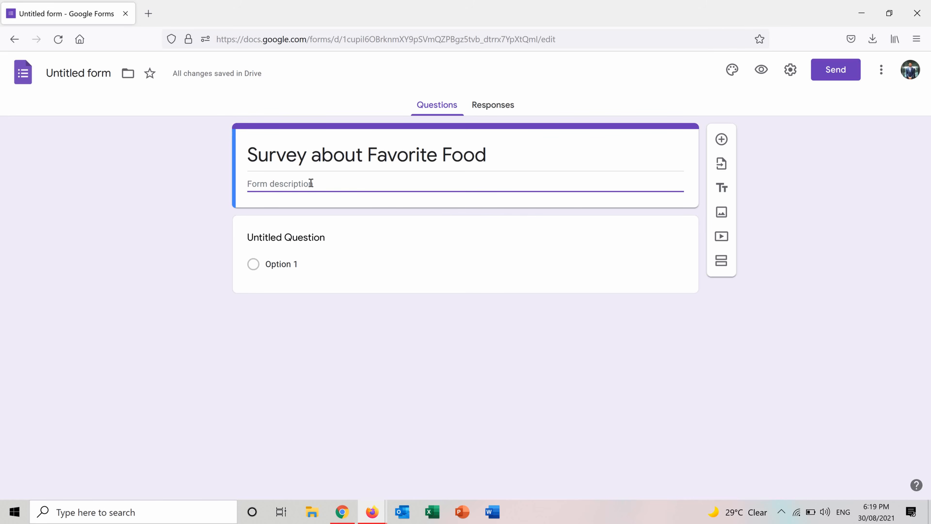
type("The purpose of this ")
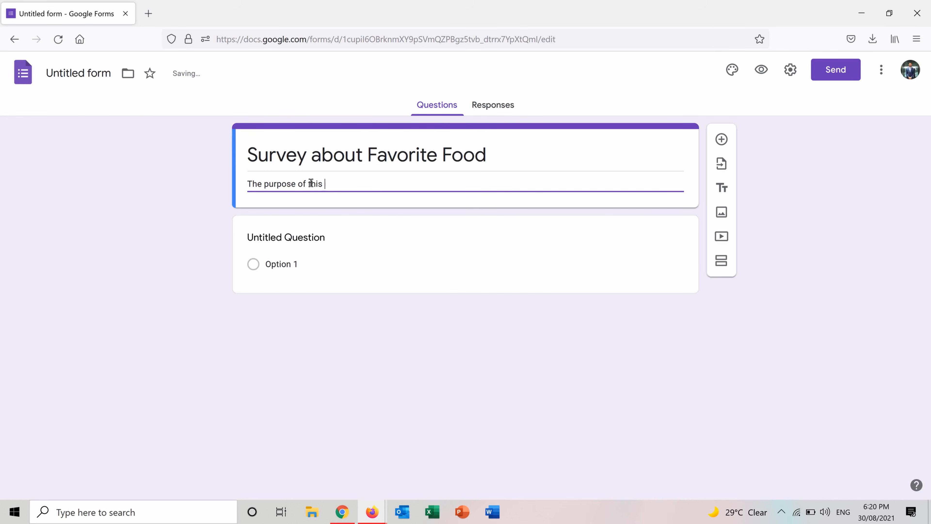
type("survey is for fun only and to see ")
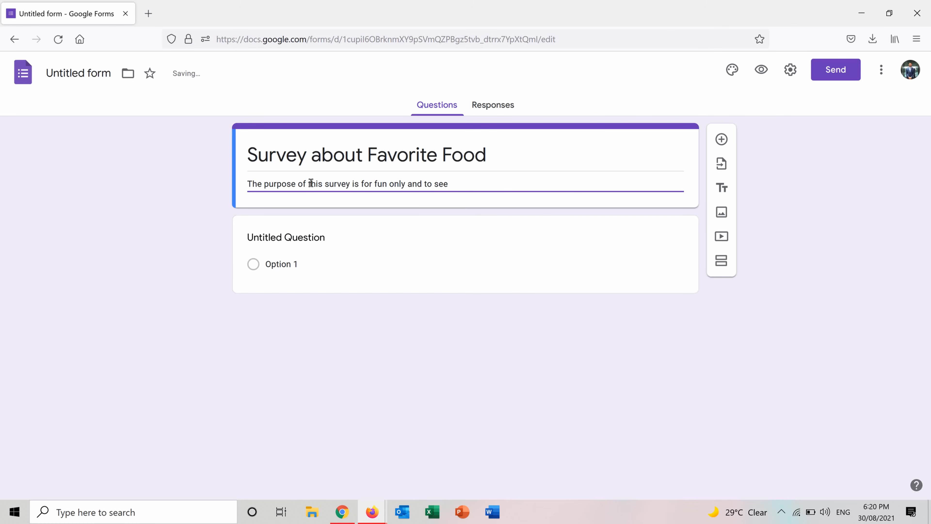
type("what type of food e")
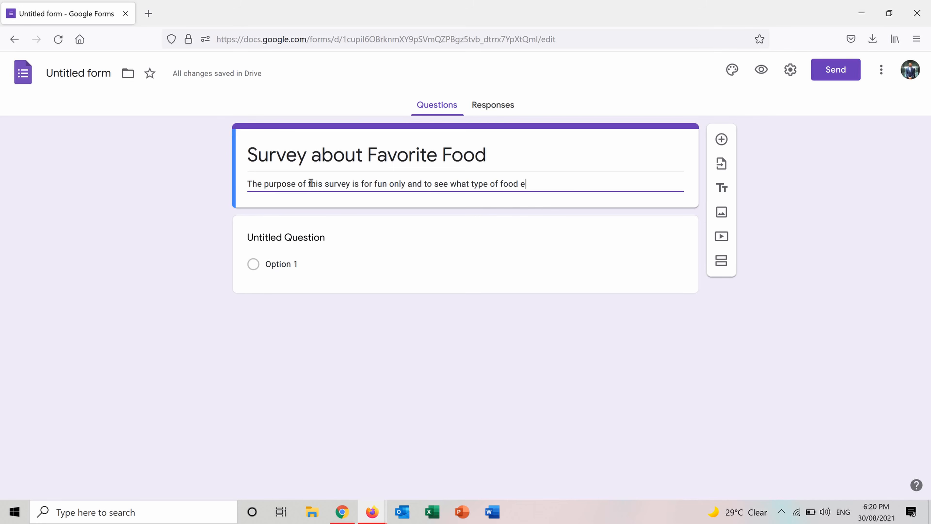
type("ach person ")
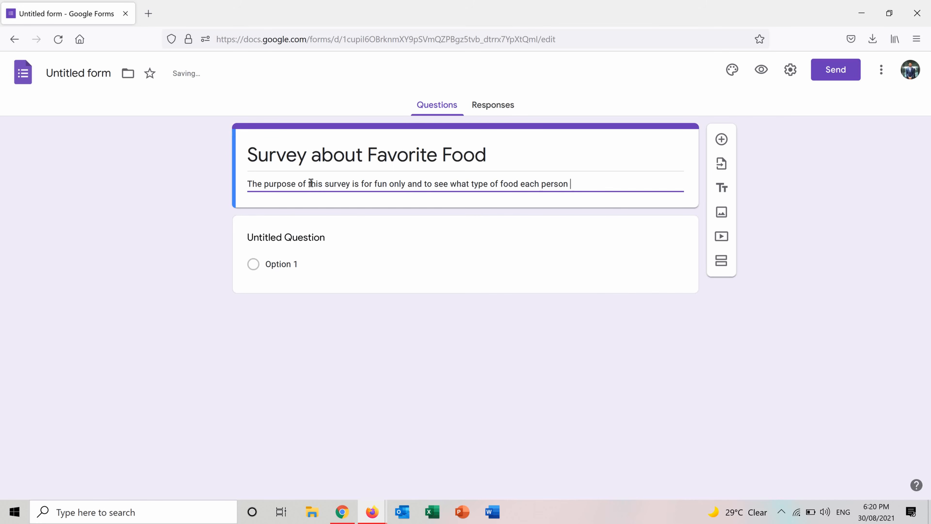
type("prefers")
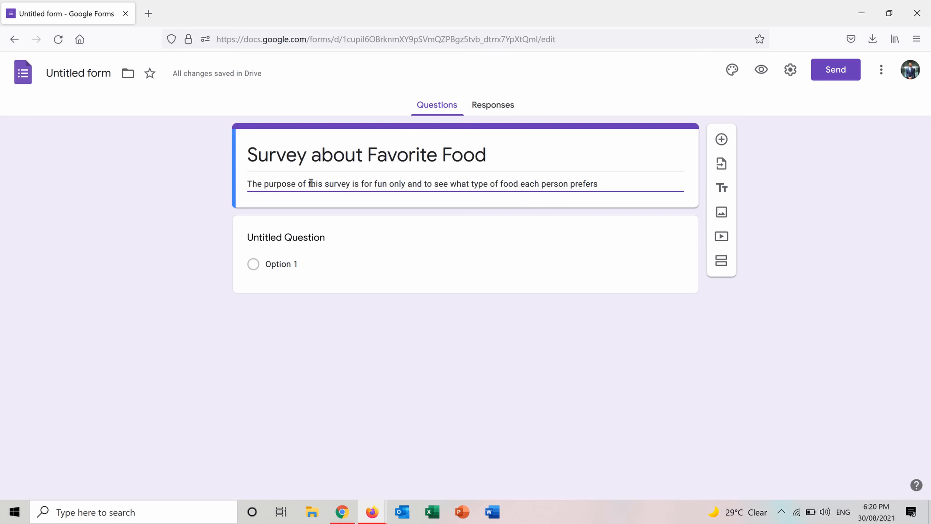
type(".")
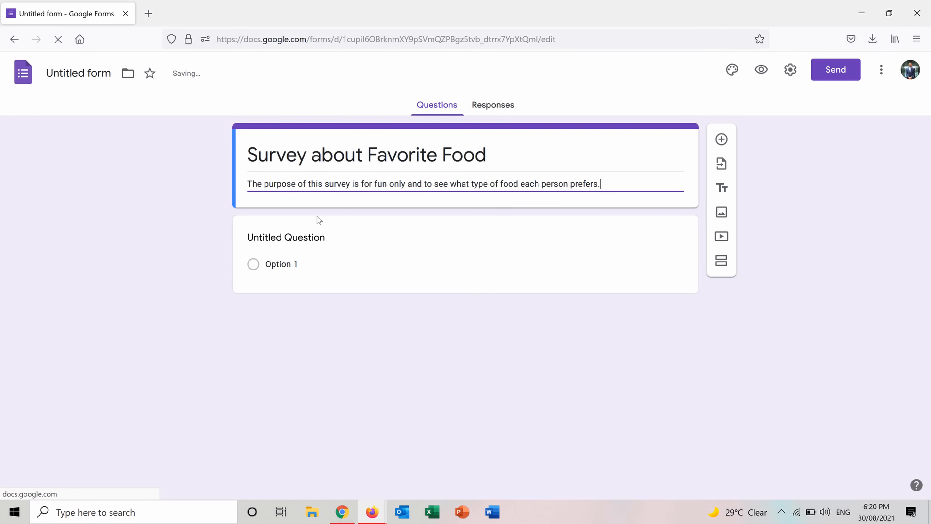
Step: Title the first question "Full Name" and make it a required short-answer question
left_click(309, 238)
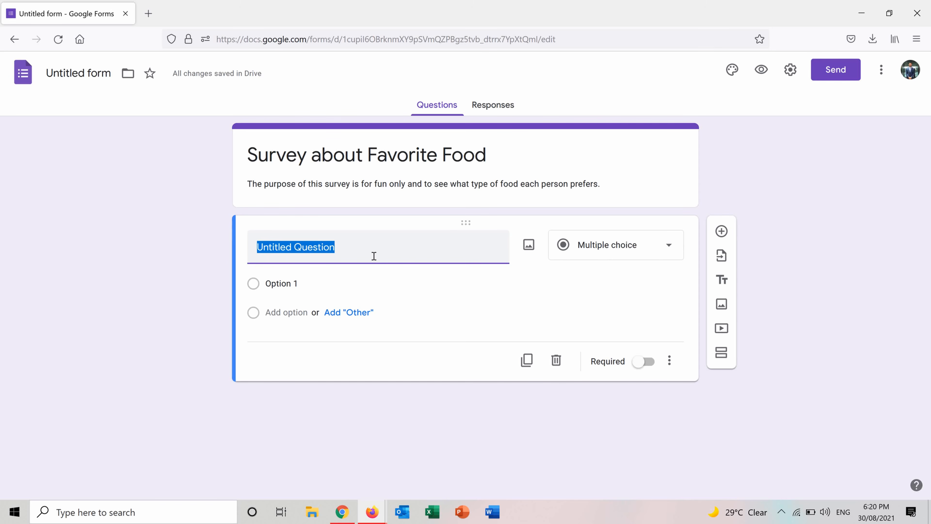
type("Full Name")
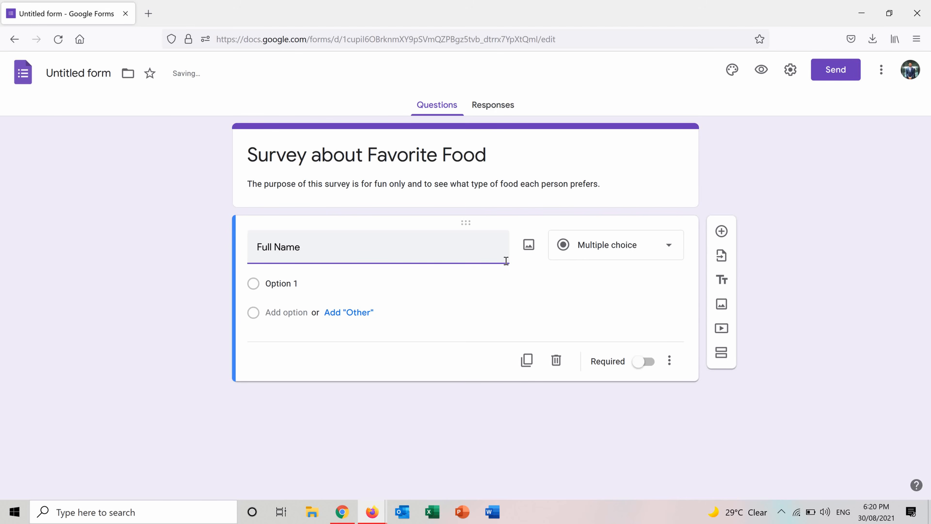
left_click(651, 247)
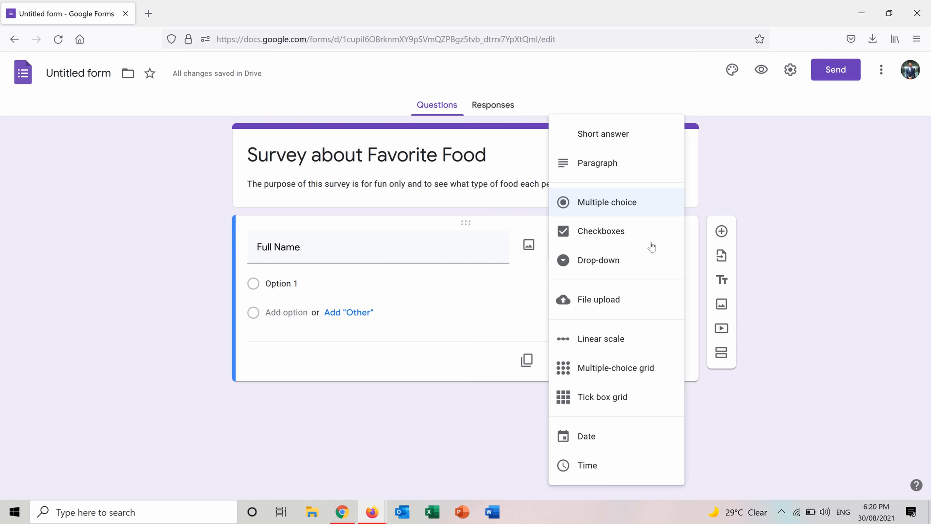
left_click(627, 142)
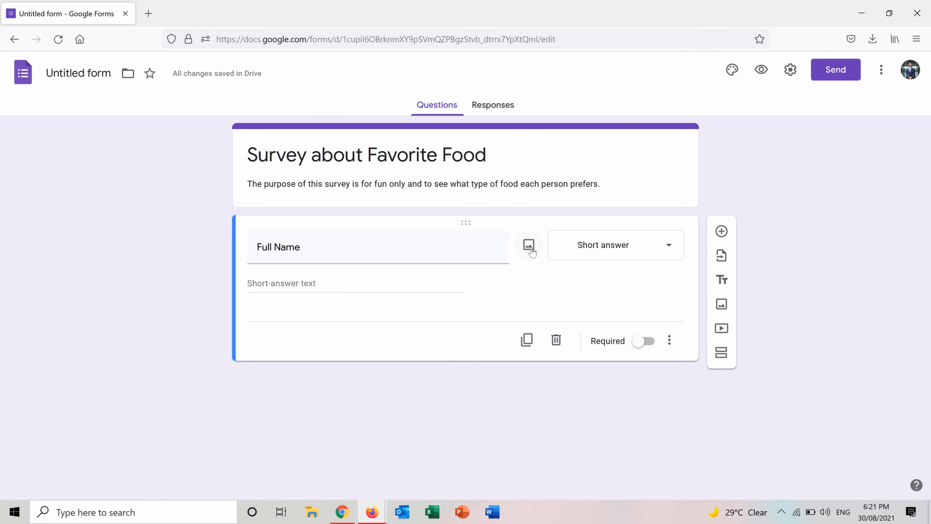
left_click(644, 341)
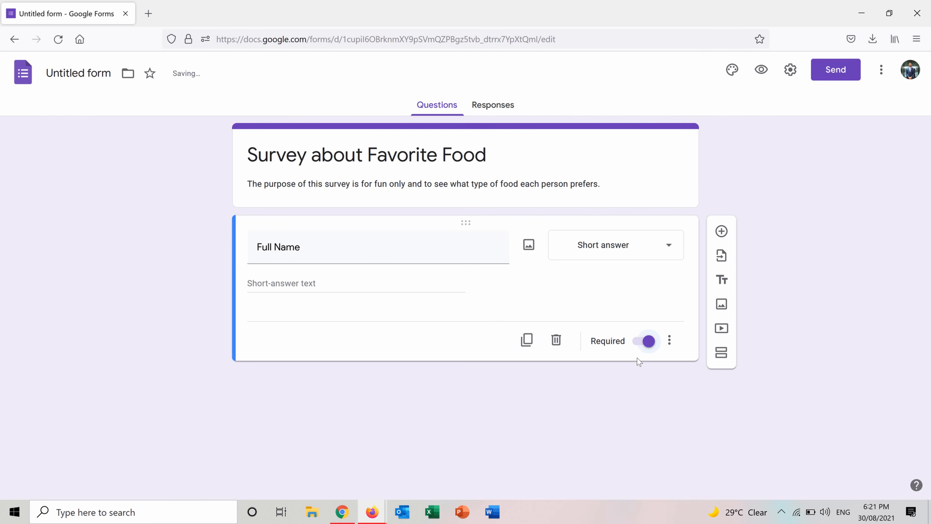
Step: Add the description "please write your first and last name" to the Full Name question
left_click(670, 340)
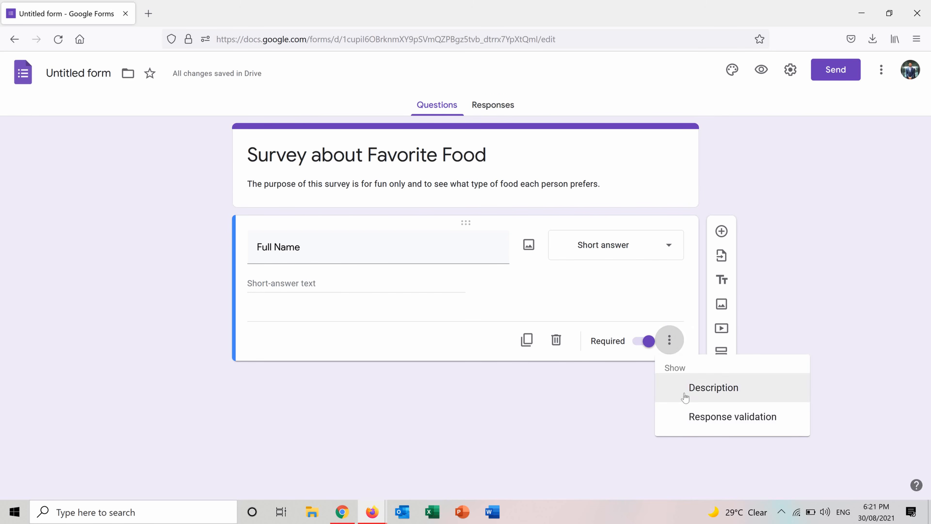
left_click(658, 388)
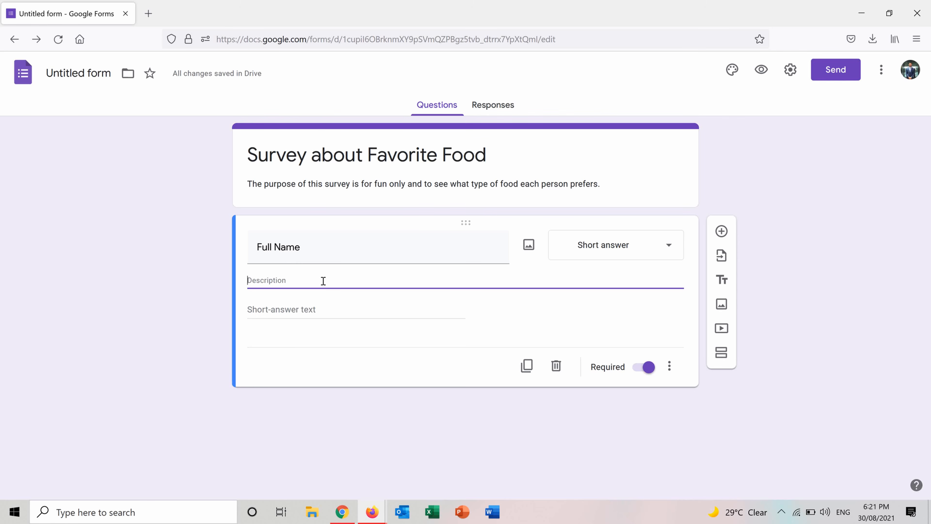
type("plea")
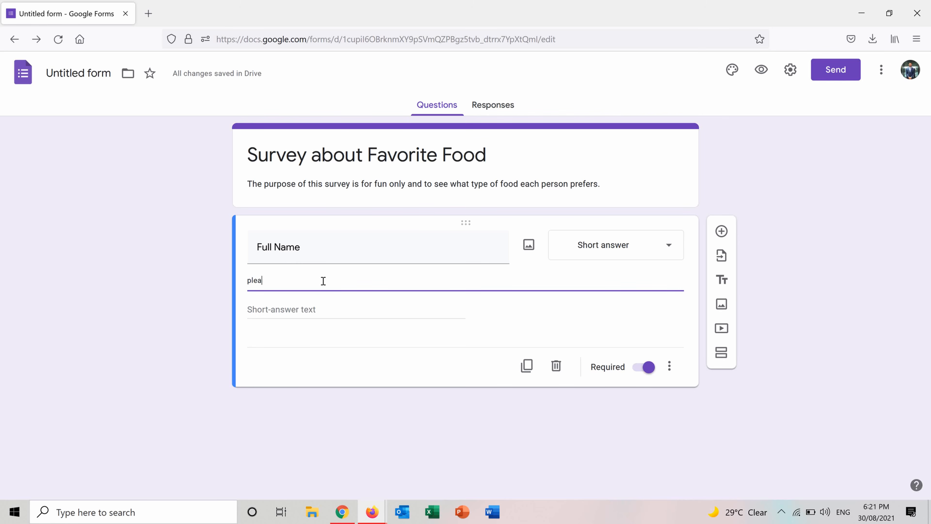
type("se wri")
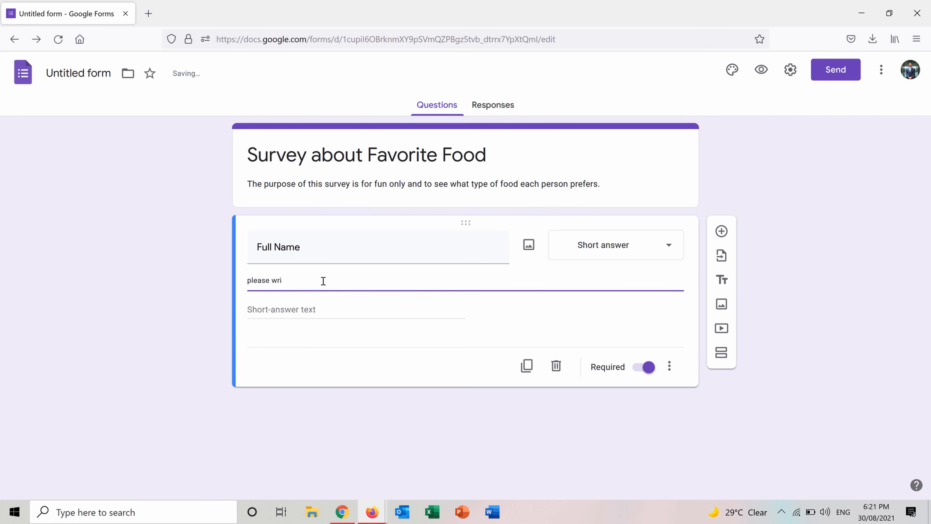
type("te your first and last name")
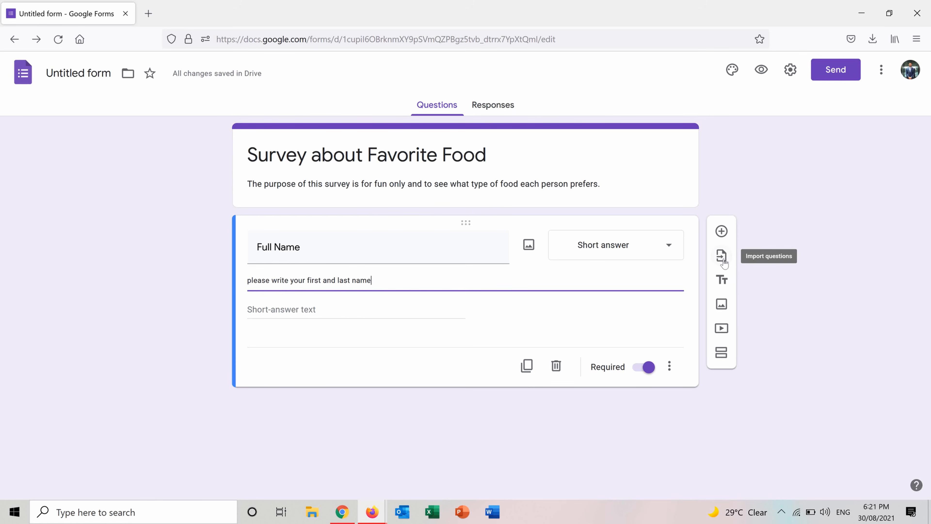
Step: Add a title and description block below the Full Name question and delete it again
left_click(726, 281)
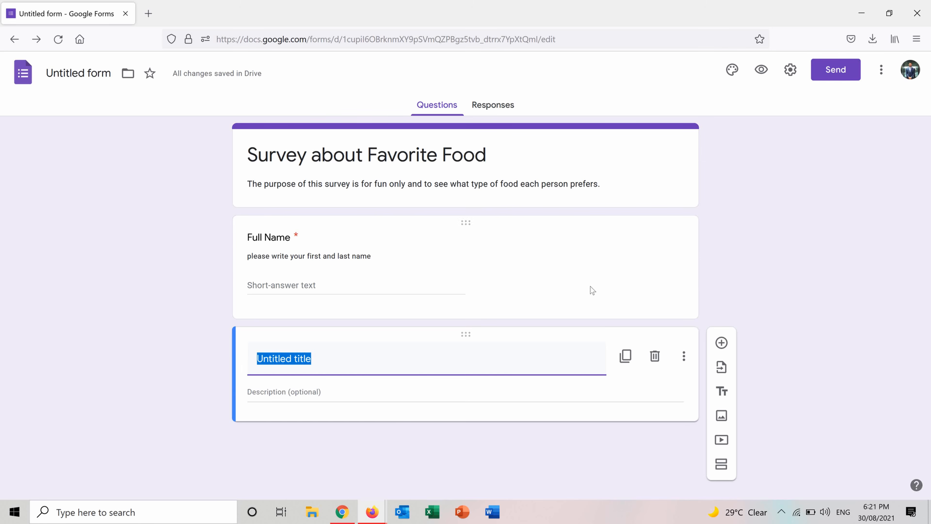
left_click(656, 358)
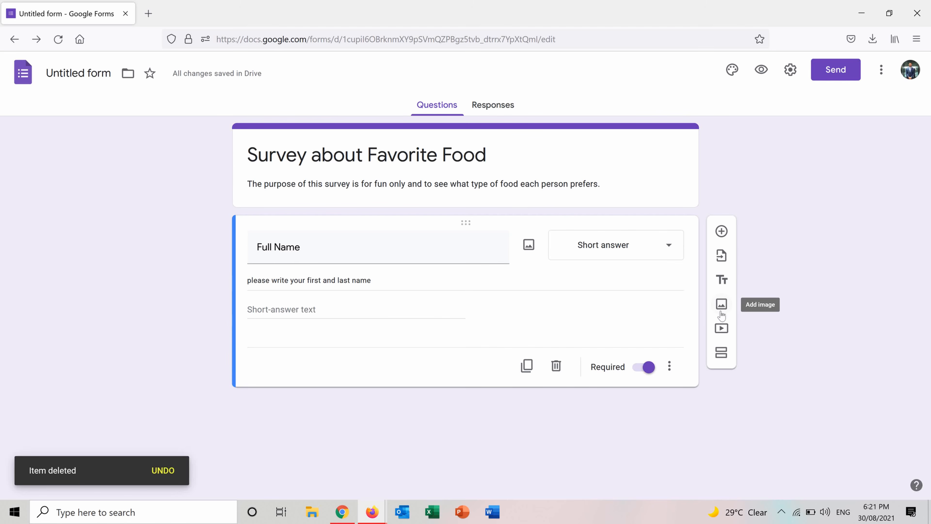
Step: Search Google images for "Food" and insert the black food pyramid picture with serving labels below the Full Name question
left_click(720, 305)
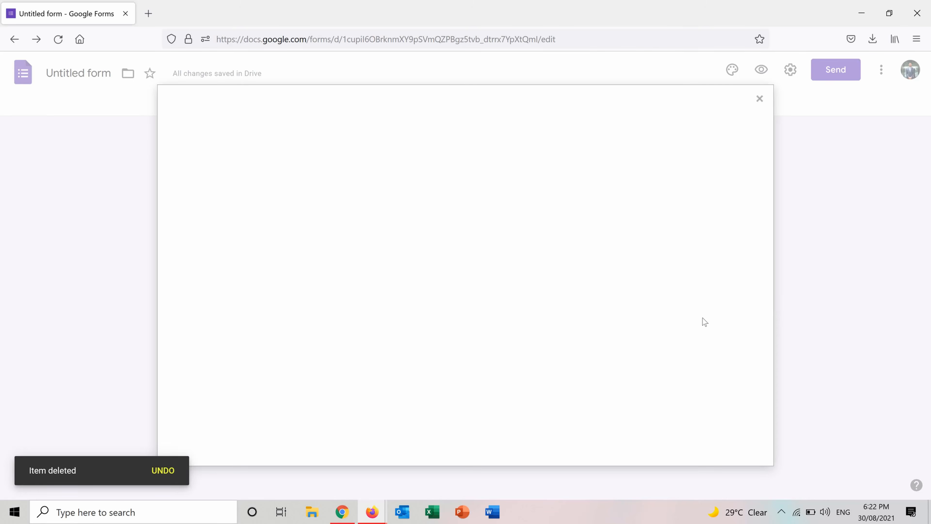
left_click(500, 144)
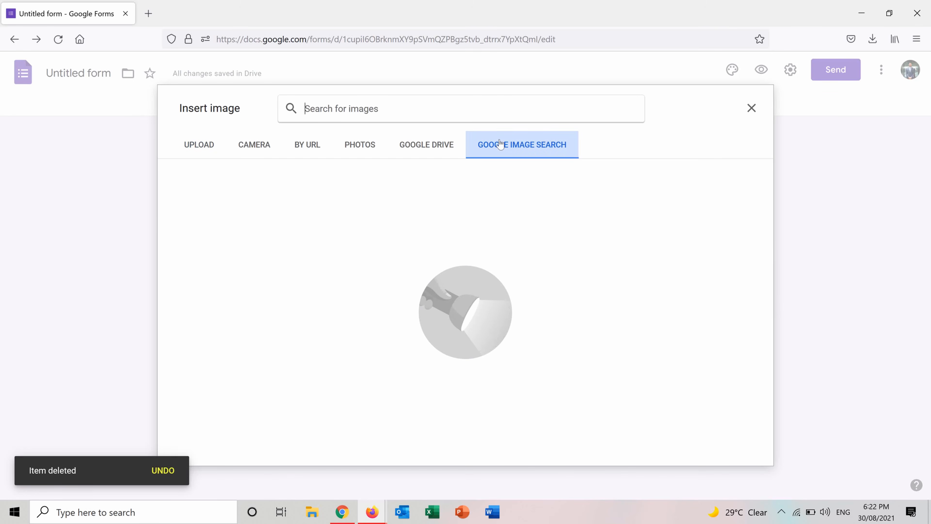
type("Food")
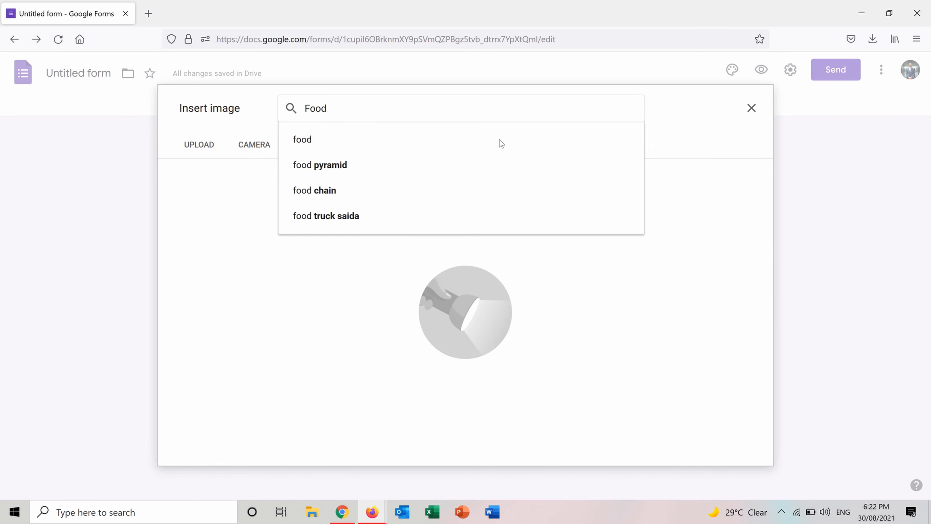
key("Return")
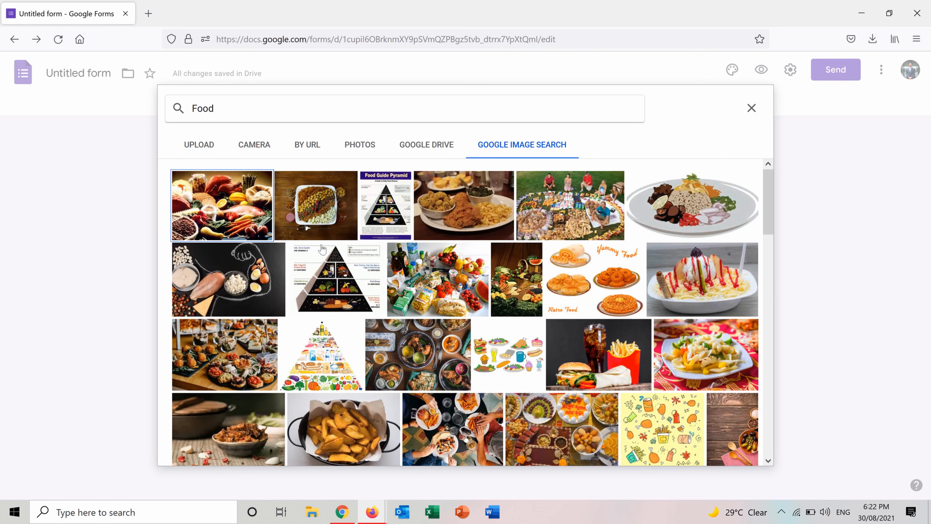
left_click(322, 286)
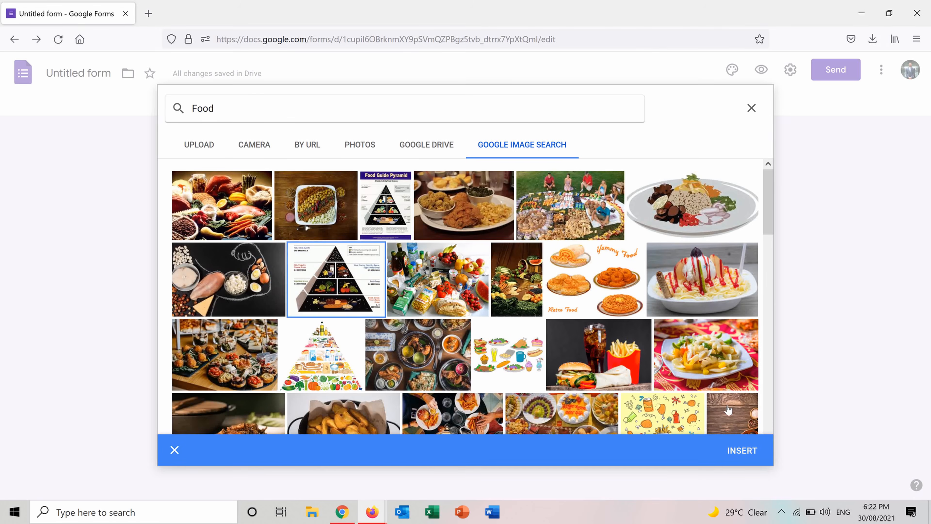
left_click(740, 442)
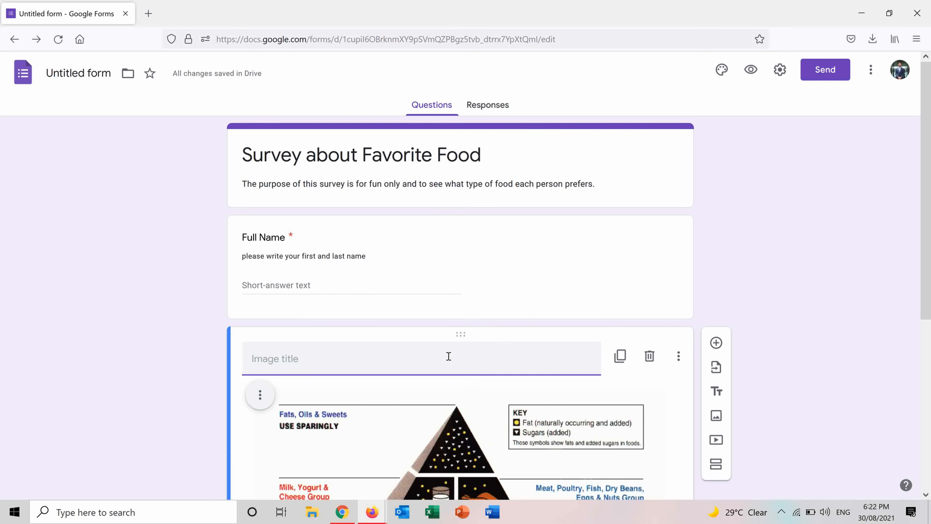
Step: Move the food pyramid image above the Full Name question and select that question
left_click_drag(460, 333, 438, 208)
left_click_drag(926, 192, 929, 368)
left_click(627, 407)
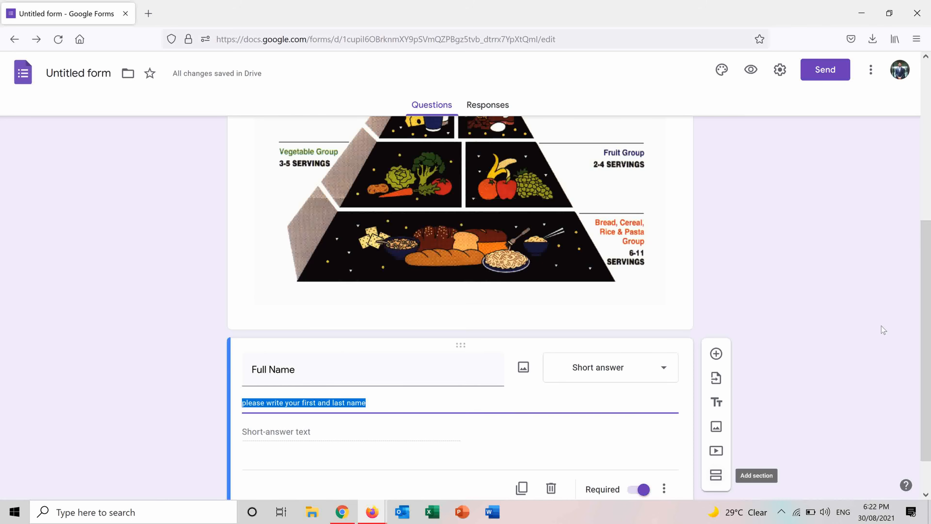
Step: Add a multiple choice question titled "What type of food is better?" below the Full Name question
scroll(929, 352, "down", 2)
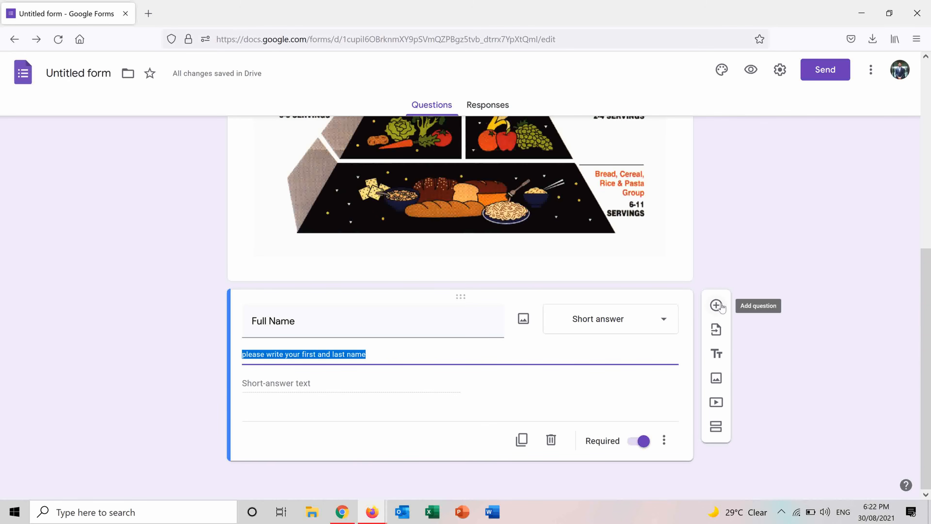
left_click(716, 305)
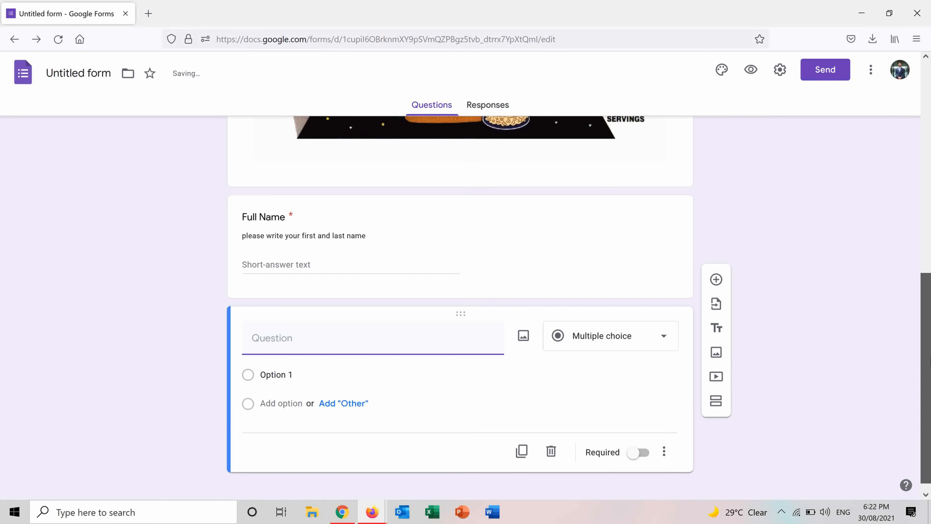
type("What t")
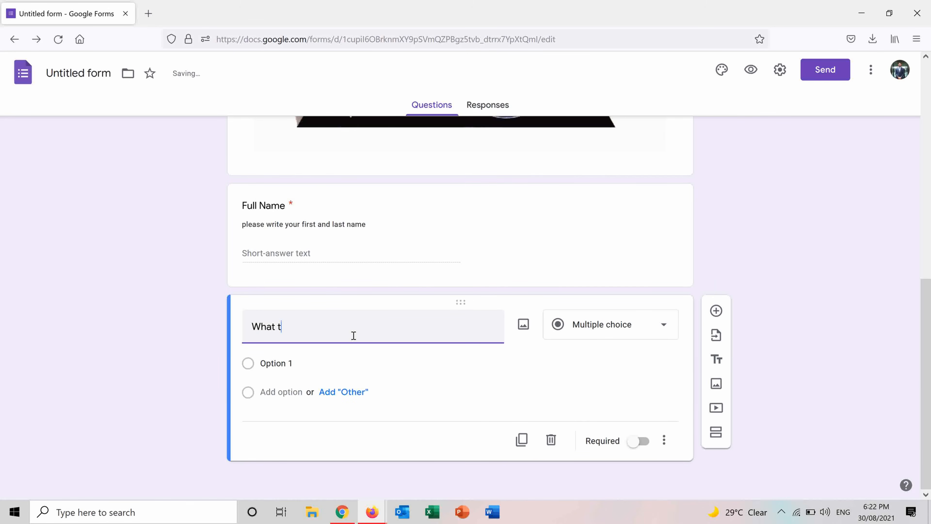
type("yope of food")
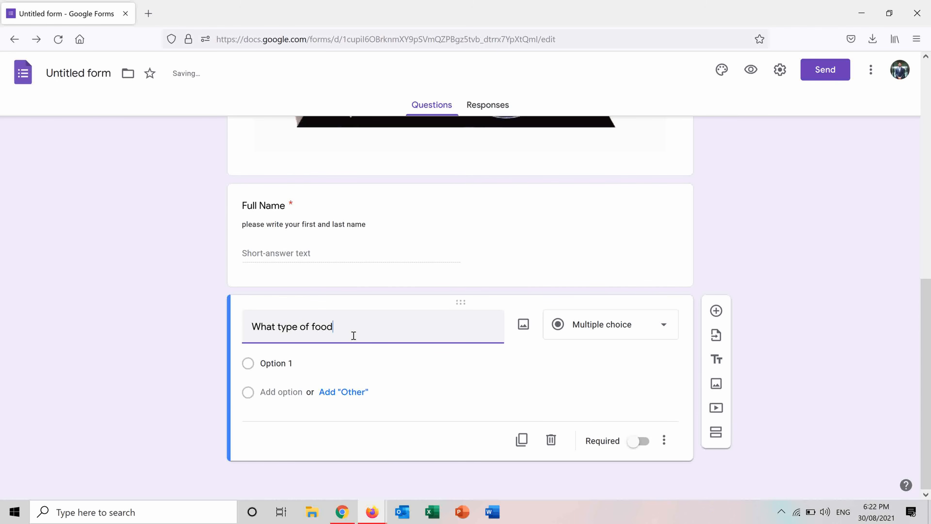
type(" is better?")
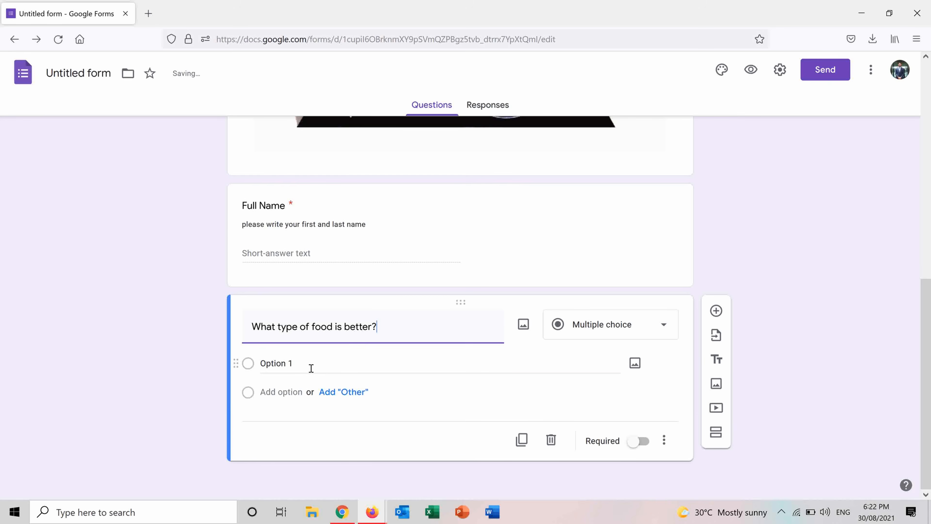
Step: Give the food type question the options "Fast Food" and "Homemade" plus an "Other" choice
left_click(307, 362)
left_click(673, 326)
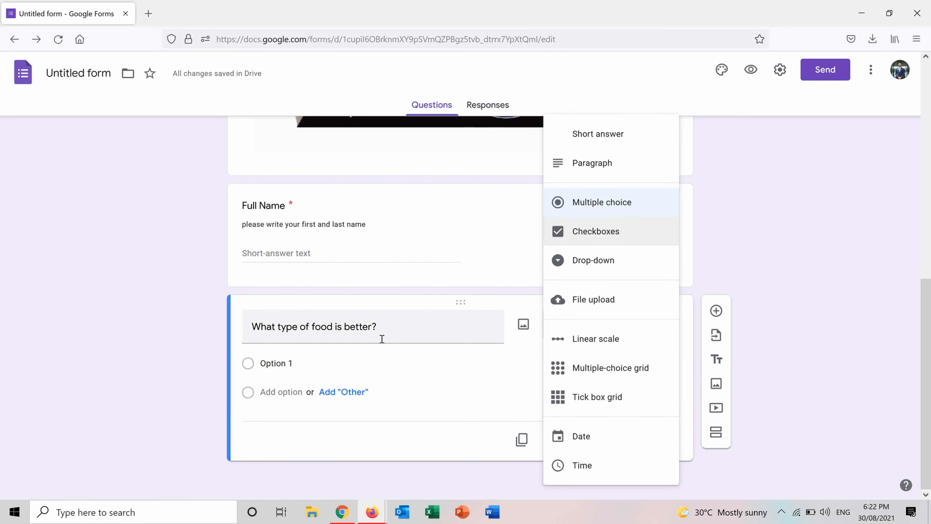
left_click(330, 361)
type("Fast Food")
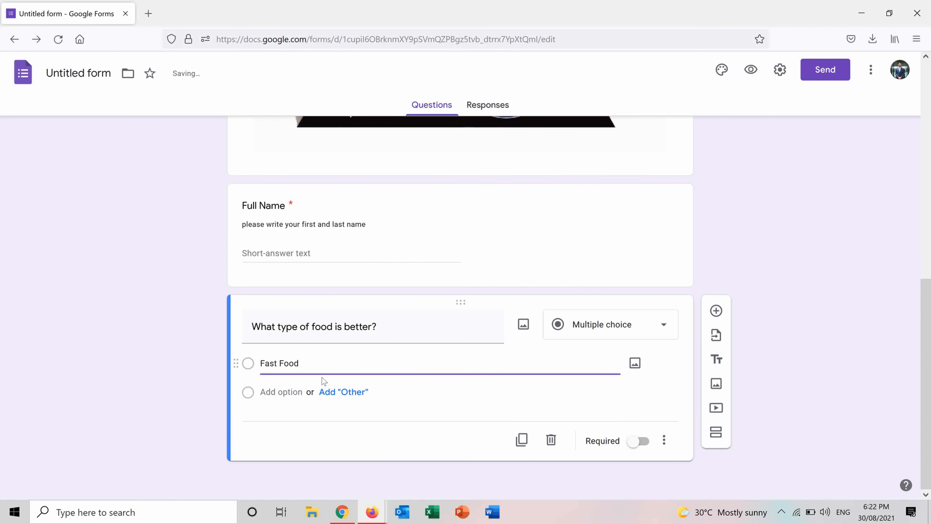
left_click(324, 392)
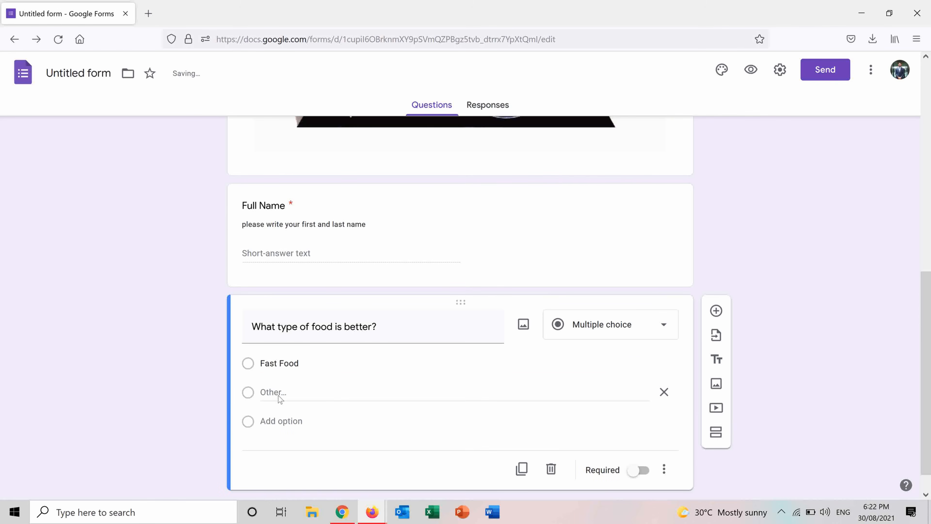
left_click(263, 421)
type("G")
key("BackSpace")
type("Ho")
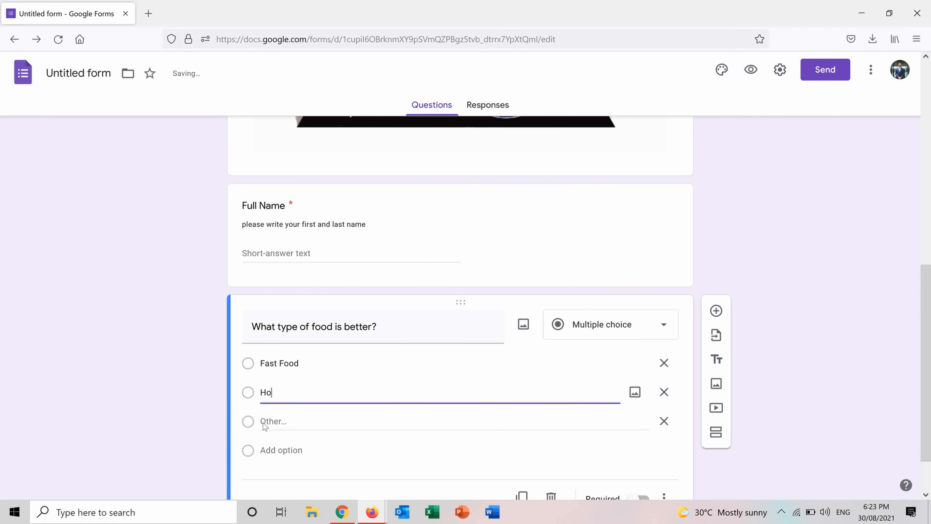
type("memade")
Step: Remove the "Other" choice from the food type question
left_click(275, 432)
double_click(284, 421)
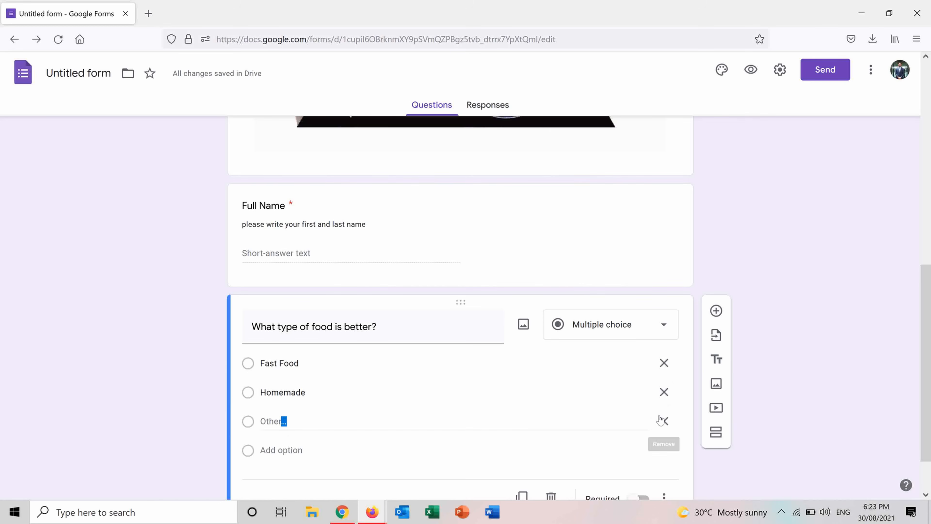
left_click(664, 420)
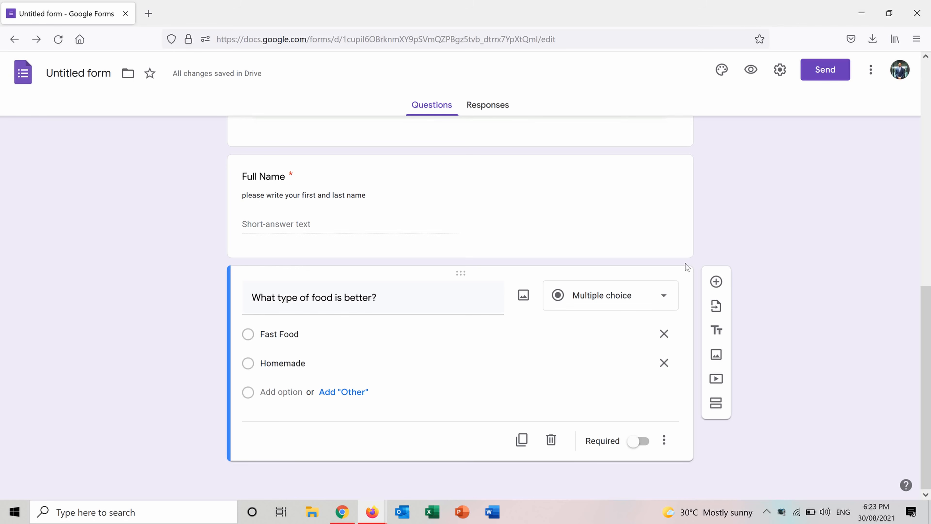
Step: Add a checkboxes question titled "What fruits do you like?" below the food type question
left_click(713, 282)
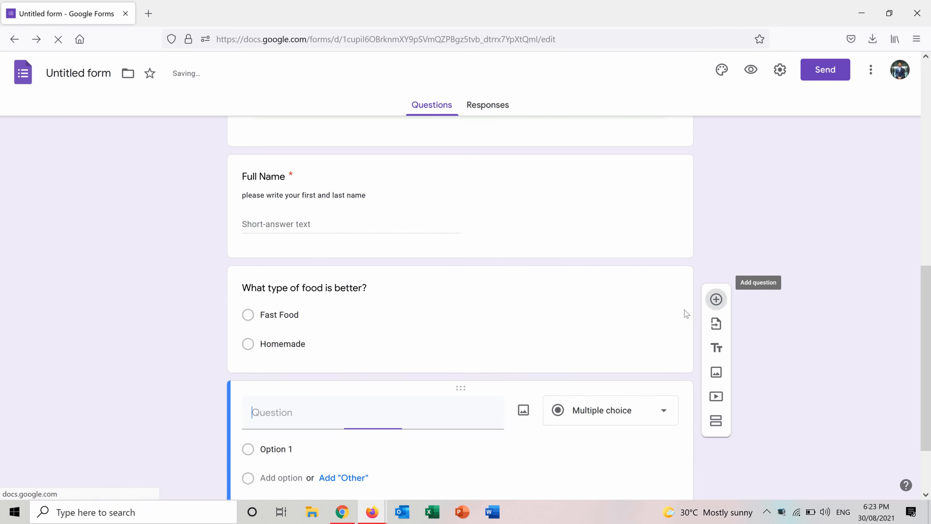
left_click(620, 404)
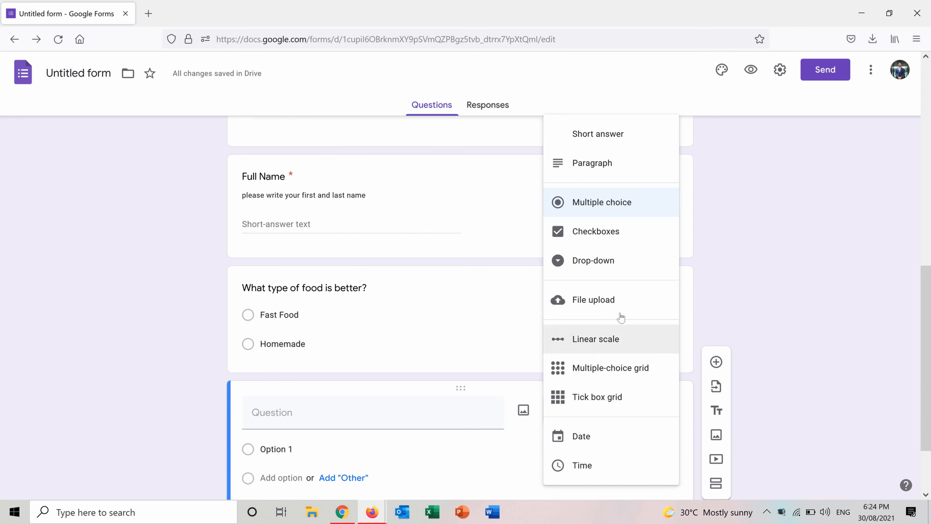
left_click(616, 232)
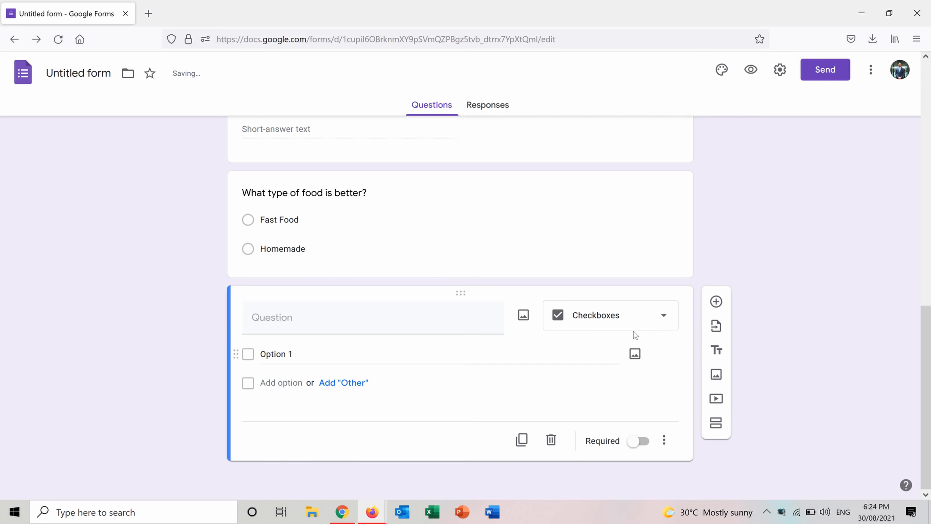
left_click(427, 316)
type("Wh")
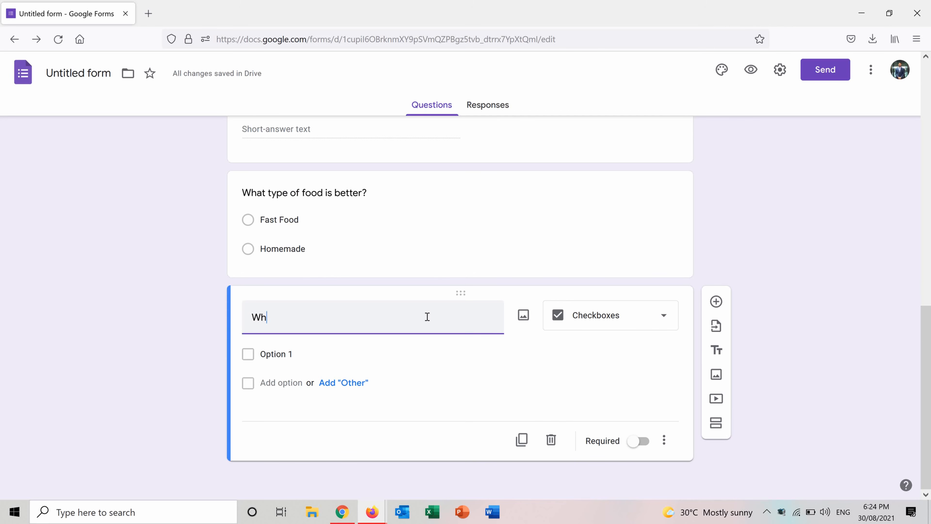
type("at fr")
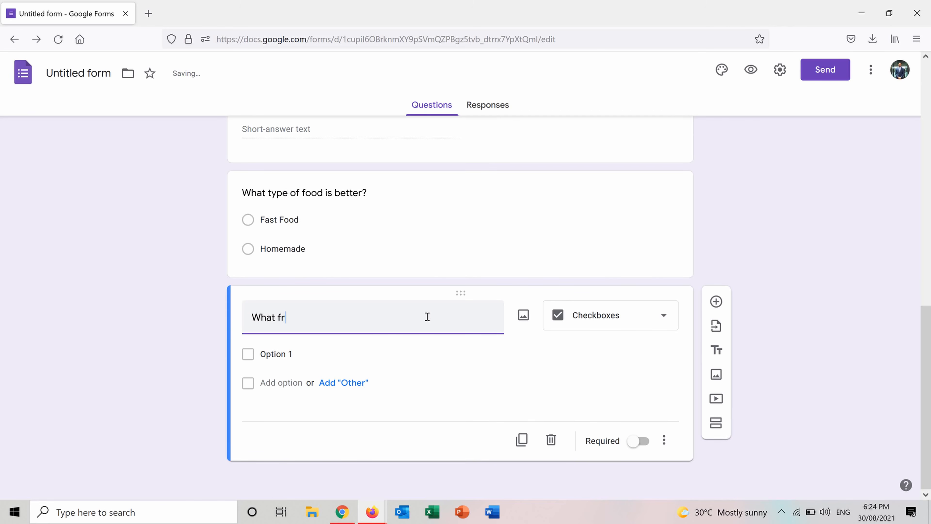
type("uits do y")
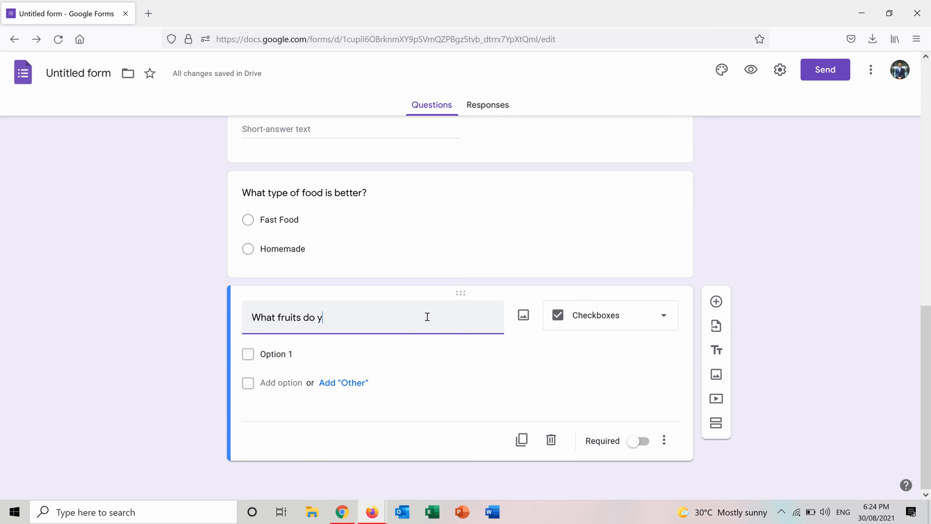
type("ou like?")
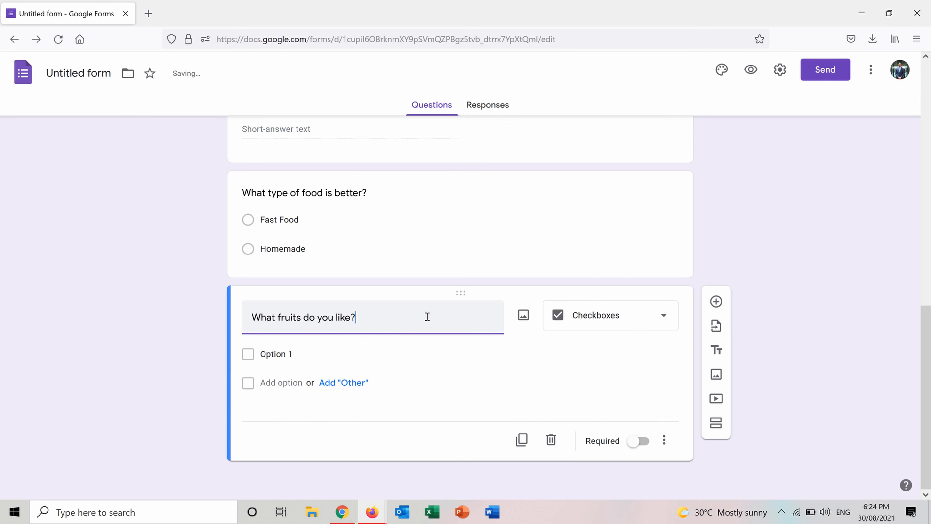
Step: Give the fruits question the options Apple, Banana, Orange and Cherry, plus an "Other" choice
left_click(317, 347)
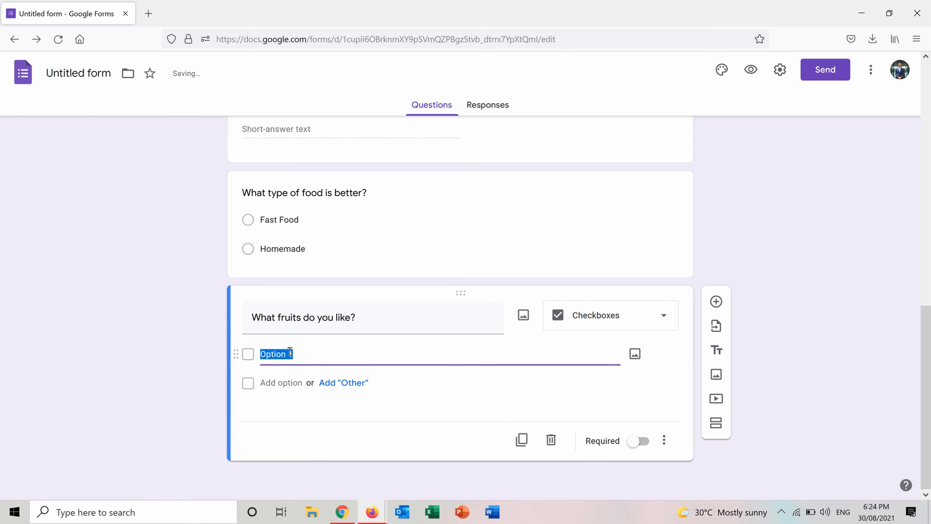
type("Apple")
left_click(287, 382)
type("Banana")
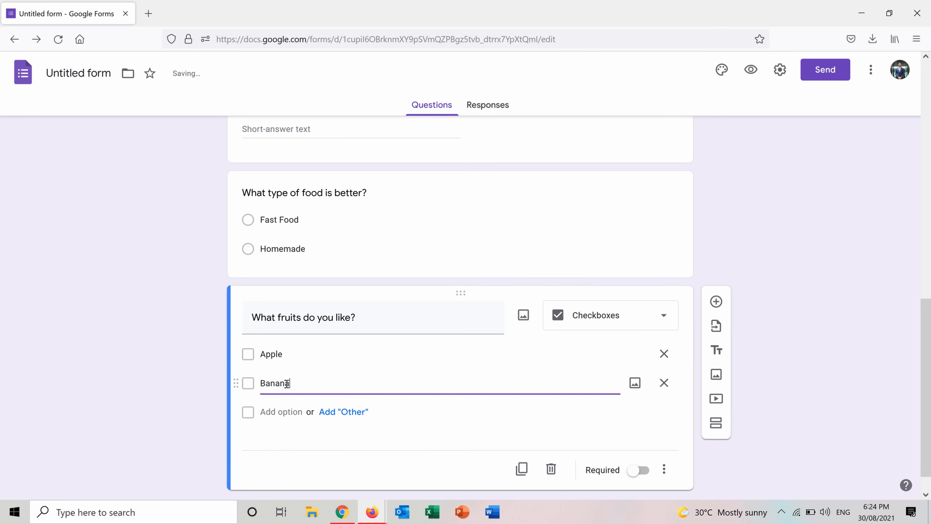
left_click(288, 411)
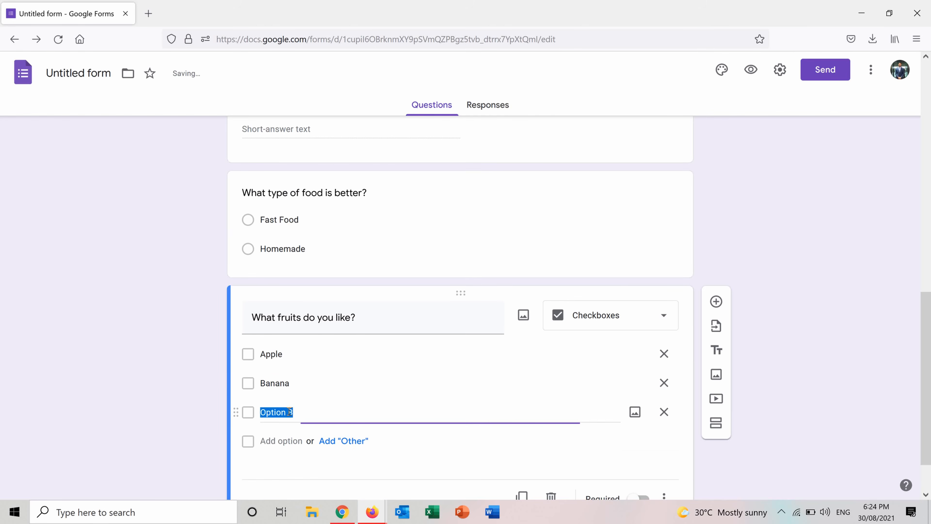
type("Orange")
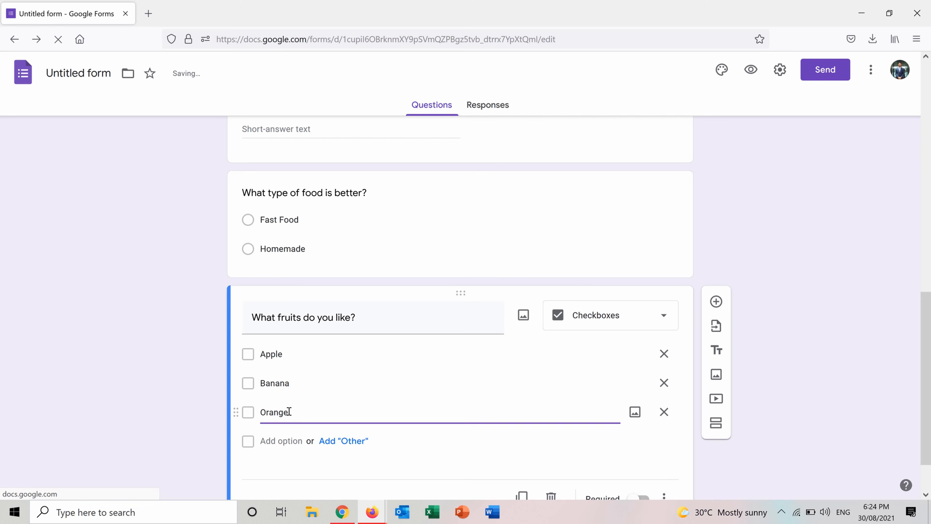
left_click(284, 438)
type("Cherry")
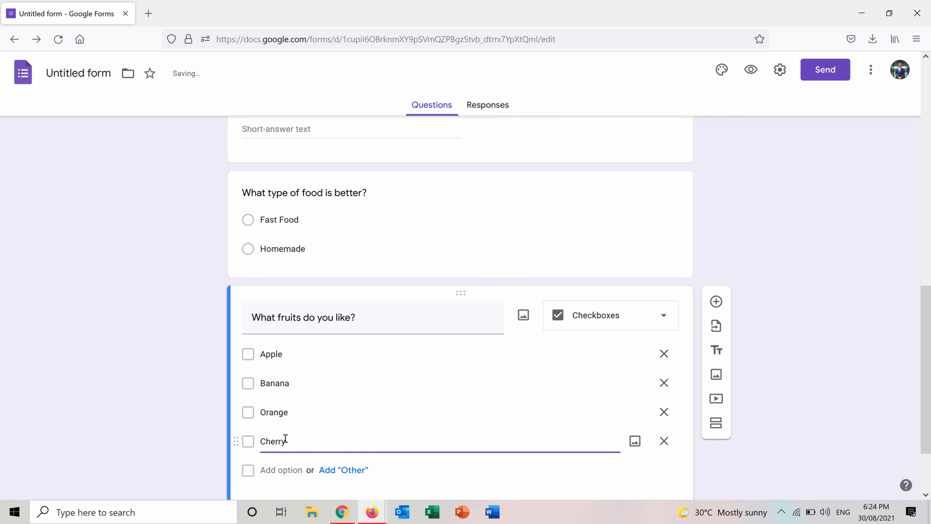
left_click(352, 471)
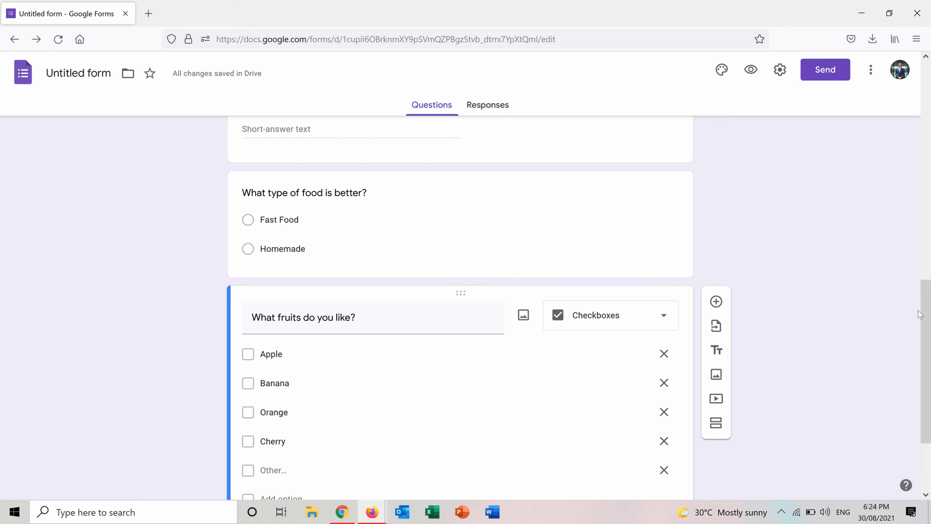
scroll(919, 314, "down", 3)
left_click(279, 244)
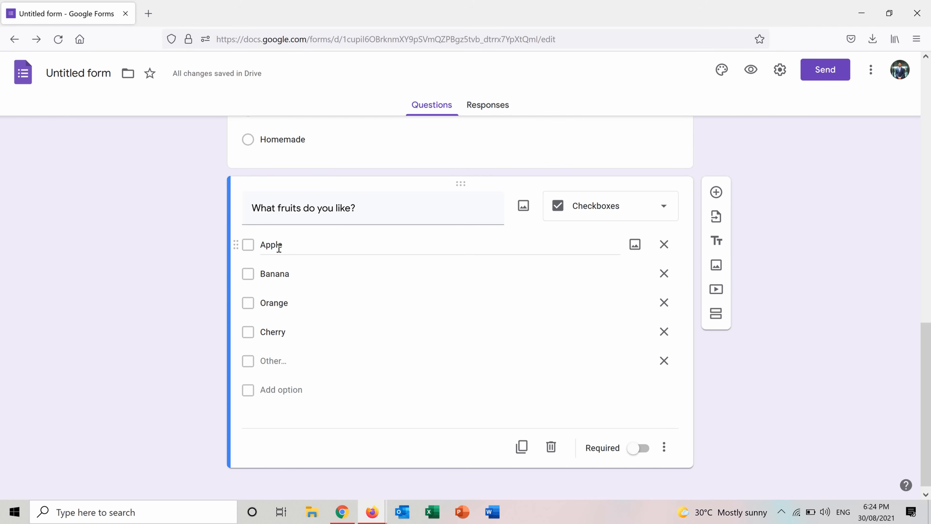
left_click(248, 245)
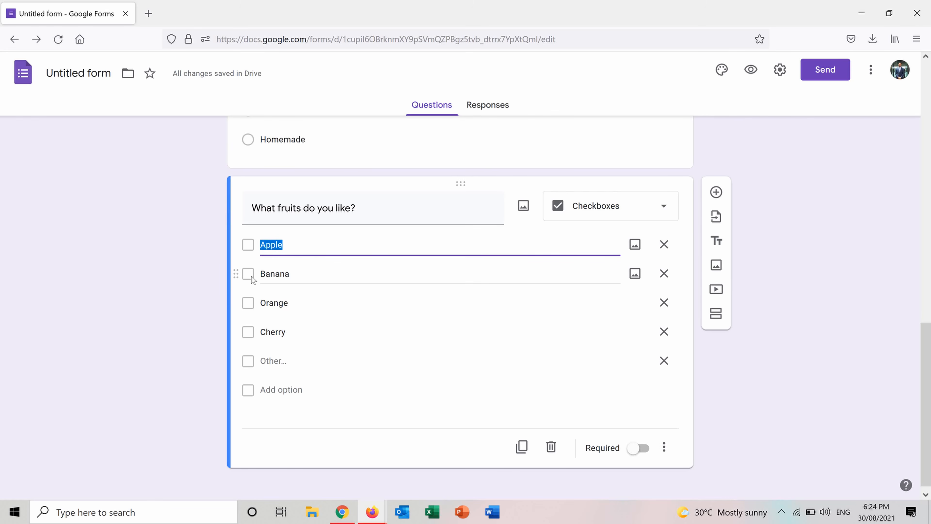
Step: Add a drop-down question with the options Male and Female below the fruits question
left_click(714, 194)
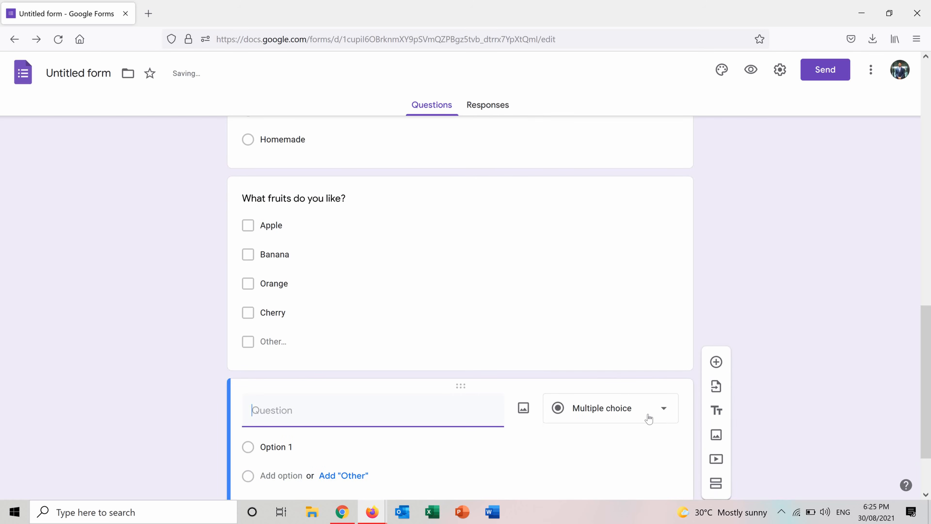
left_click(648, 417)
left_click(605, 268)
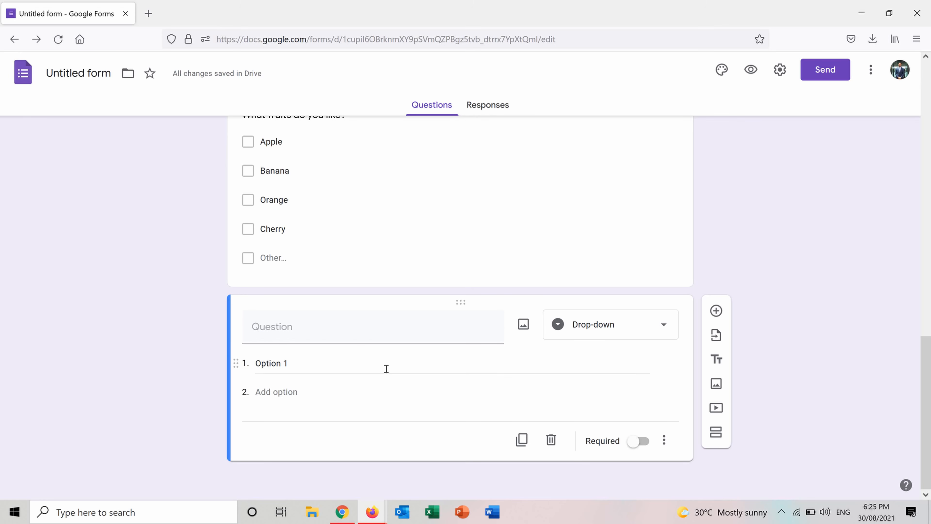
left_click(324, 359)
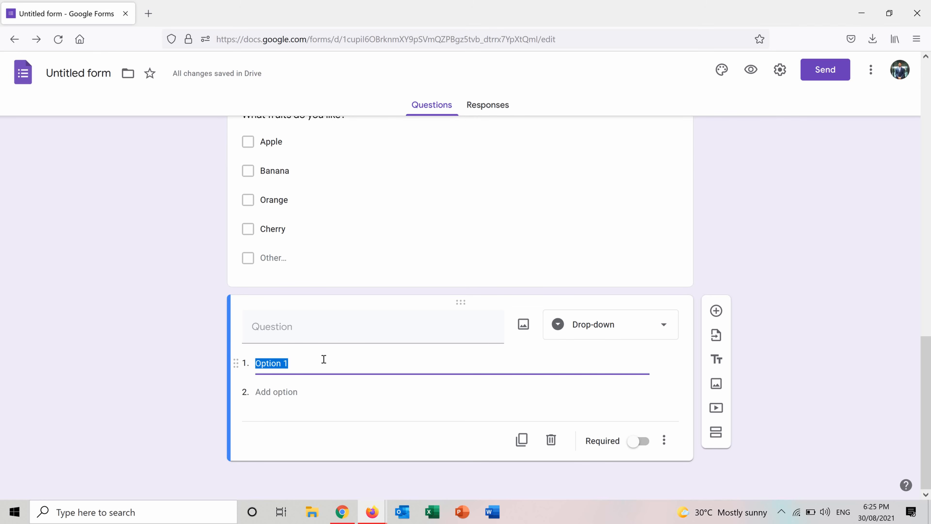
type("Male")
left_click(289, 390)
type("FE")
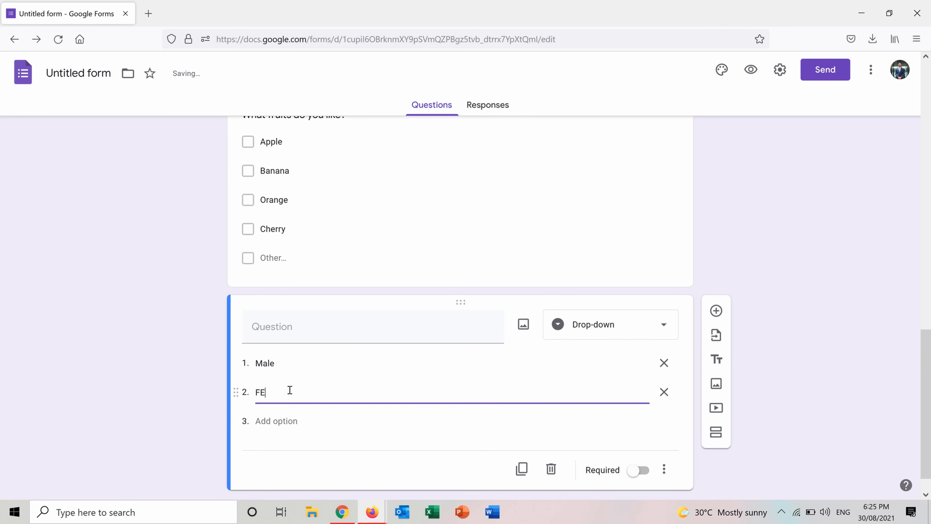
type("male")
Step: Title the drop-down question "What is your gender?"
left_click(382, 328)
type("What")
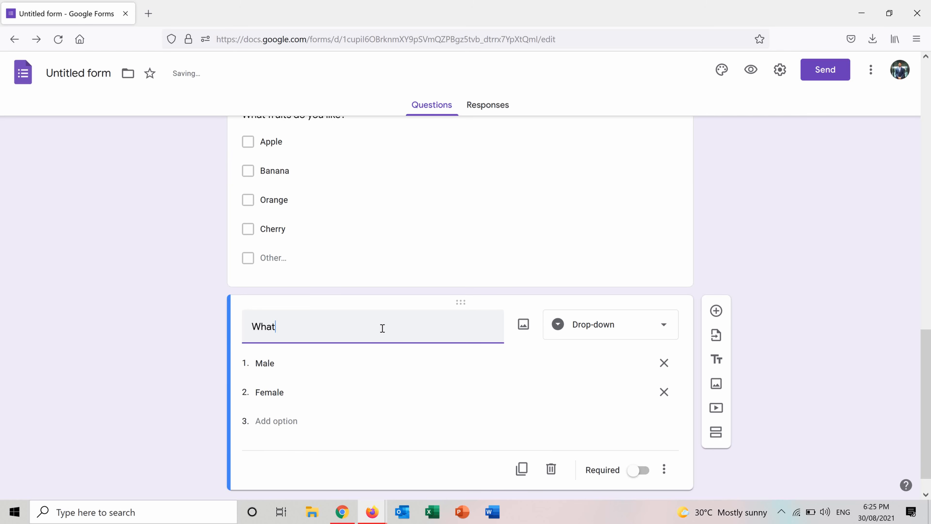
type(" is your gender?")
Step: Add a file upload question below the gender question and allow respondents to upload files to Drive
left_click(716, 311)
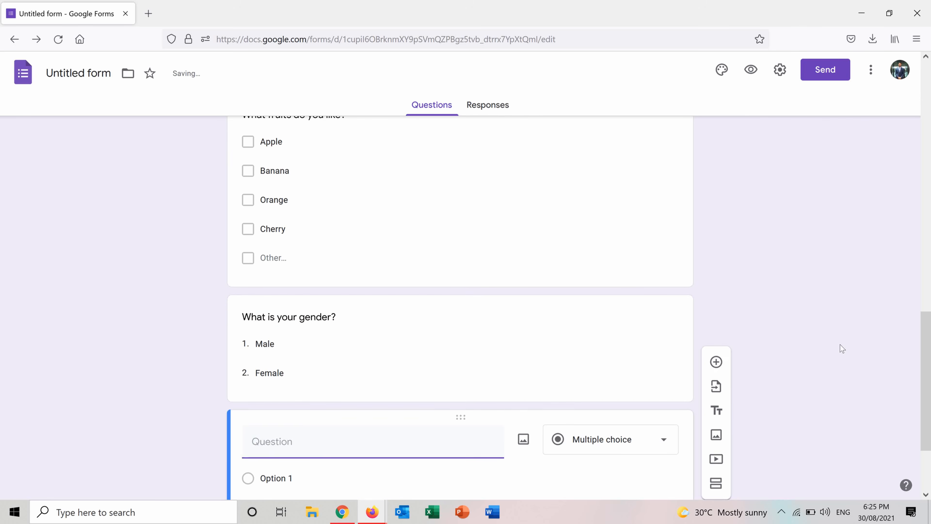
left_click(657, 439)
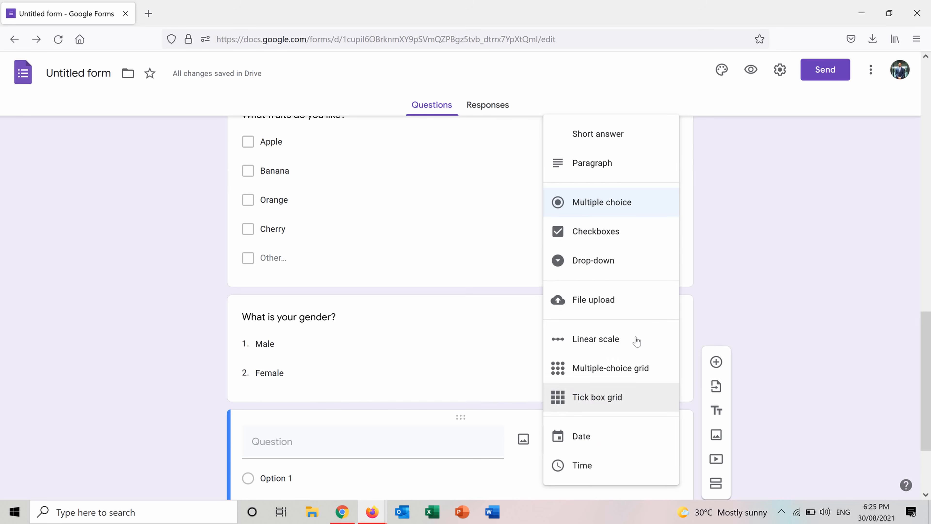
left_click(602, 300)
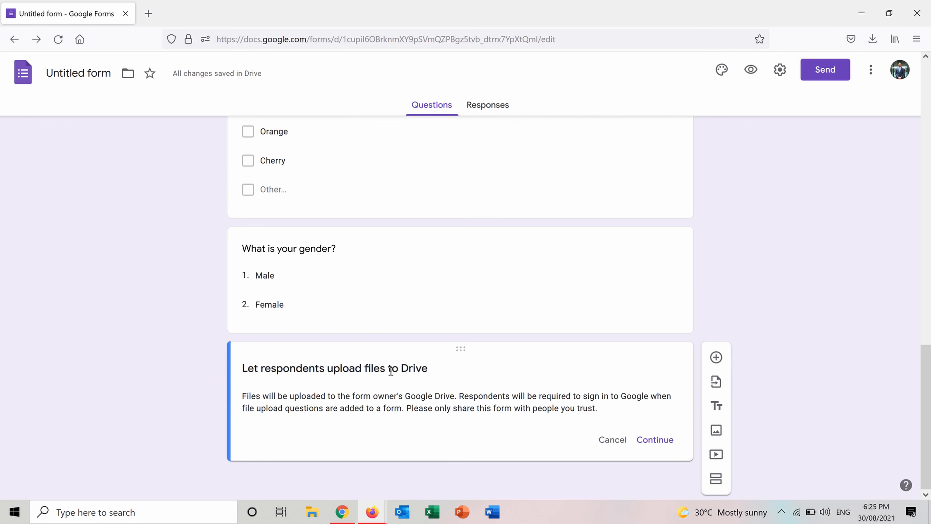
left_click(639, 438)
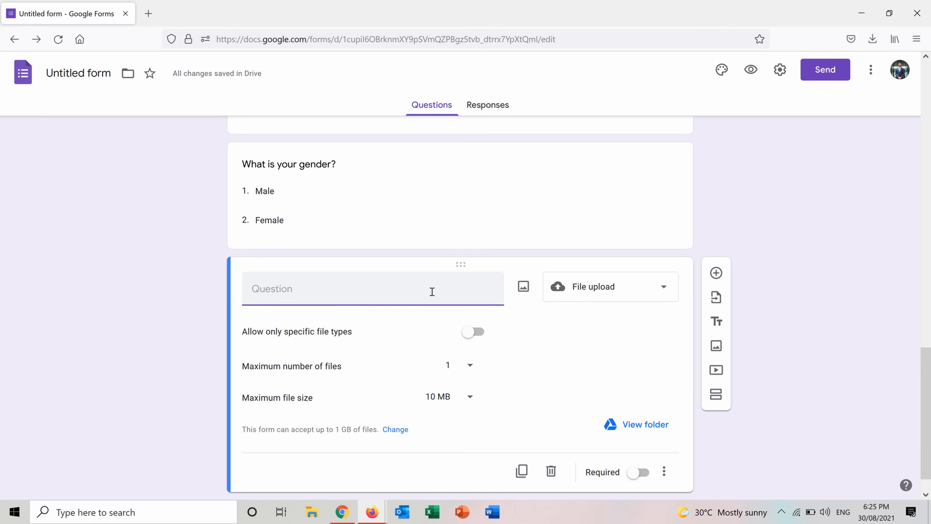
Step: Title the file upload question "Upload a picture of your lunch today"
type("Upload a picture of your ")
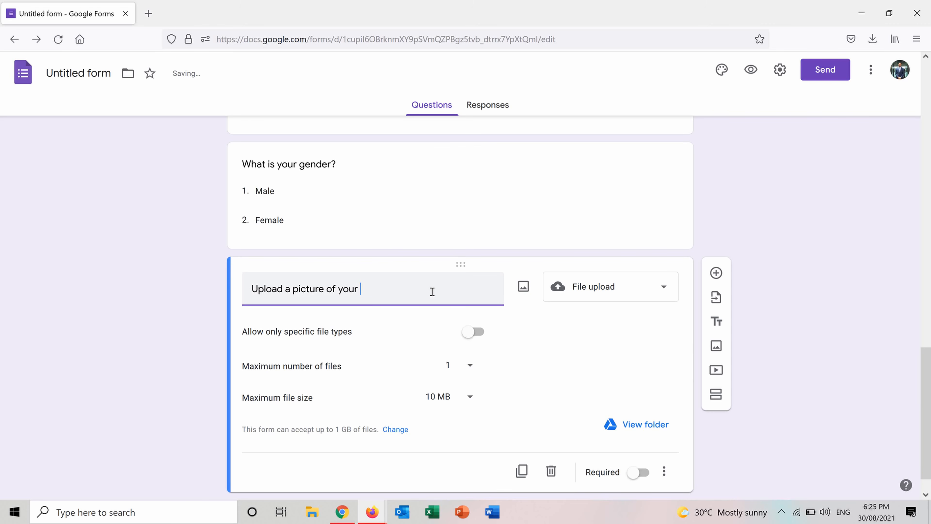
type("lunch today")
Step: Restrict the lunch picture upload to specific file types, allowing only Image and Video
left_click(471, 332)
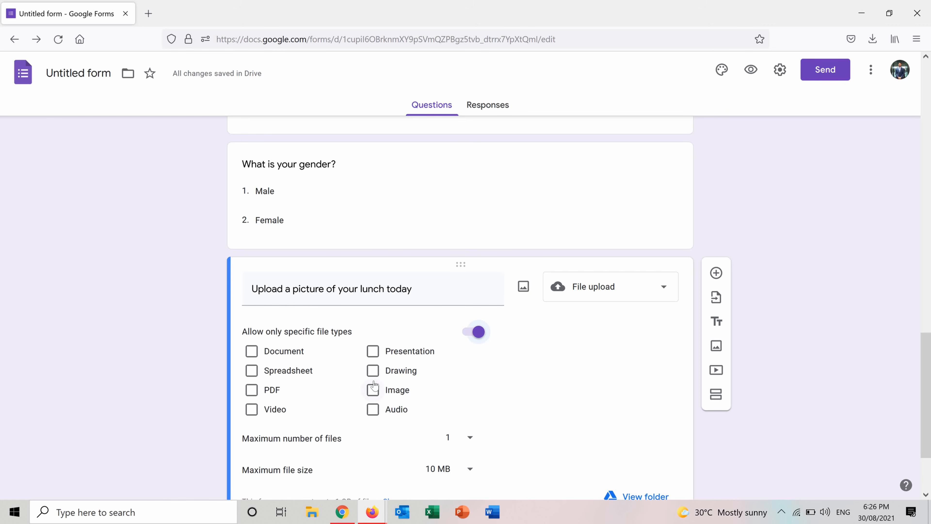
left_click(373, 389)
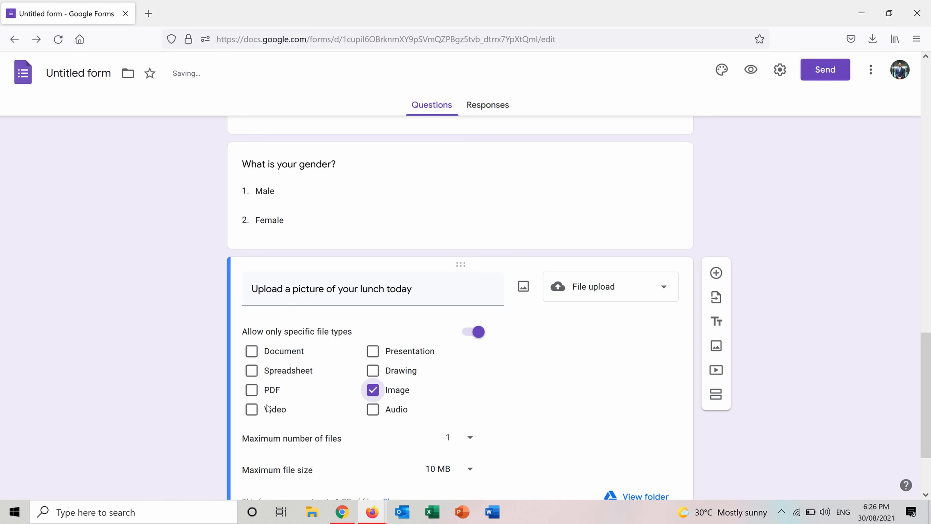
left_click(253, 409)
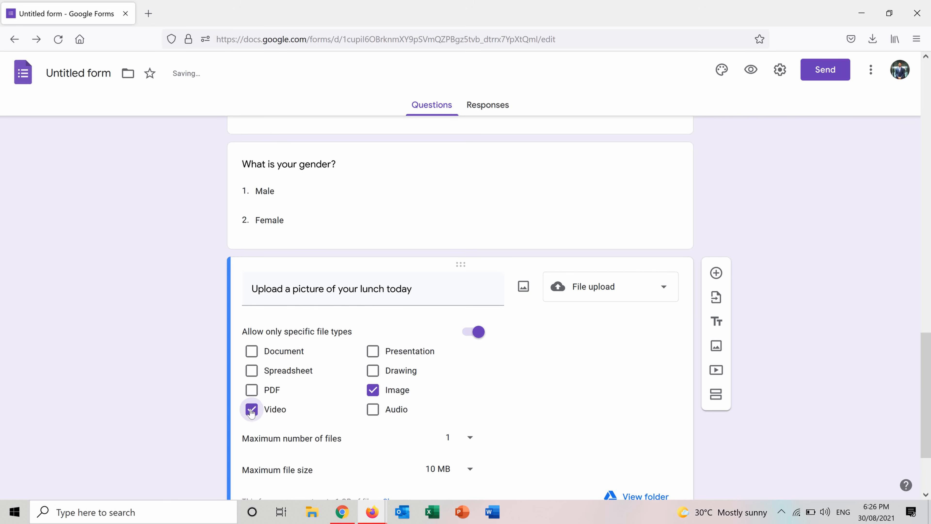
Step: Set the maximum number of files to 1 for the lunch picture upload and make the question required
scroll(913, 382, "down", 3)
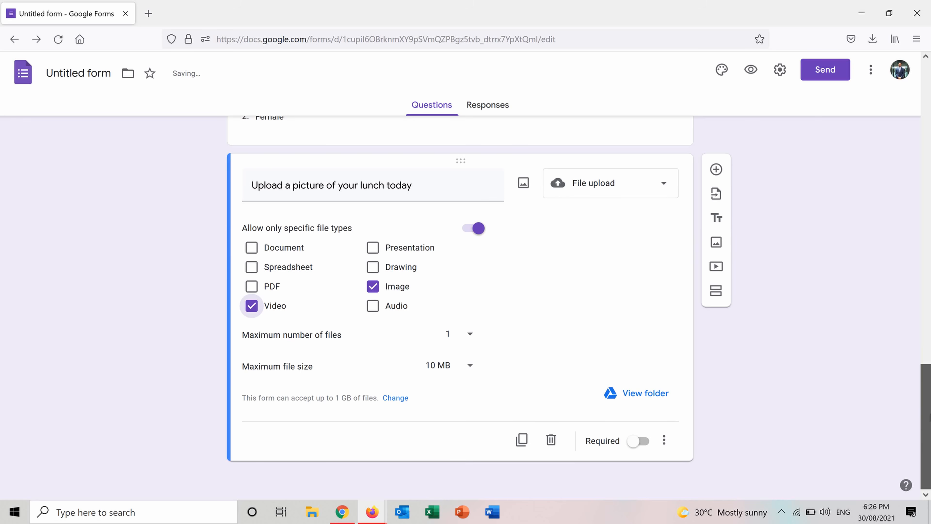
left_click(470, 334)
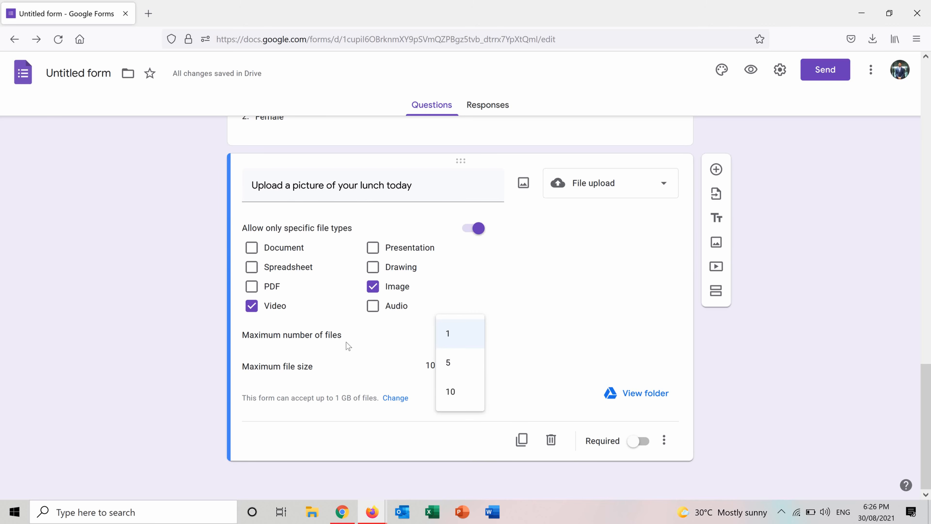
left_click(449, 331)
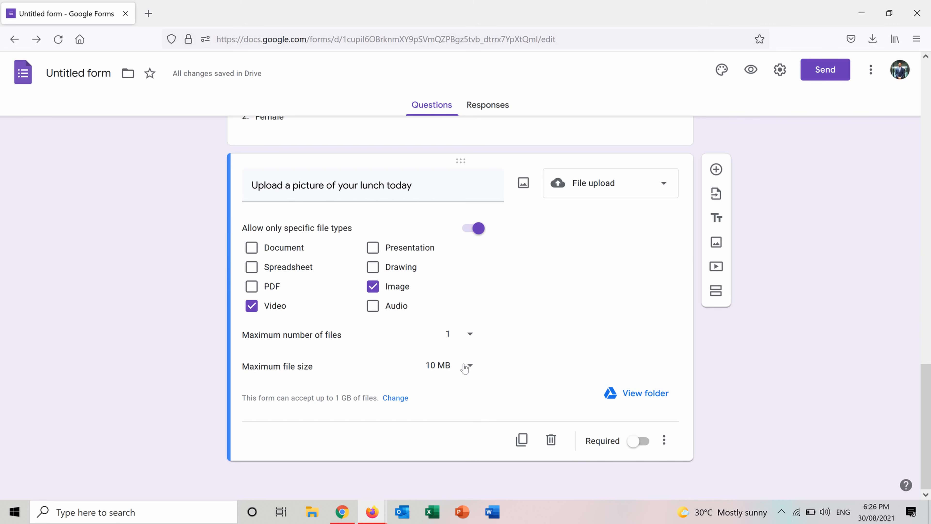
left_click(638, 441)
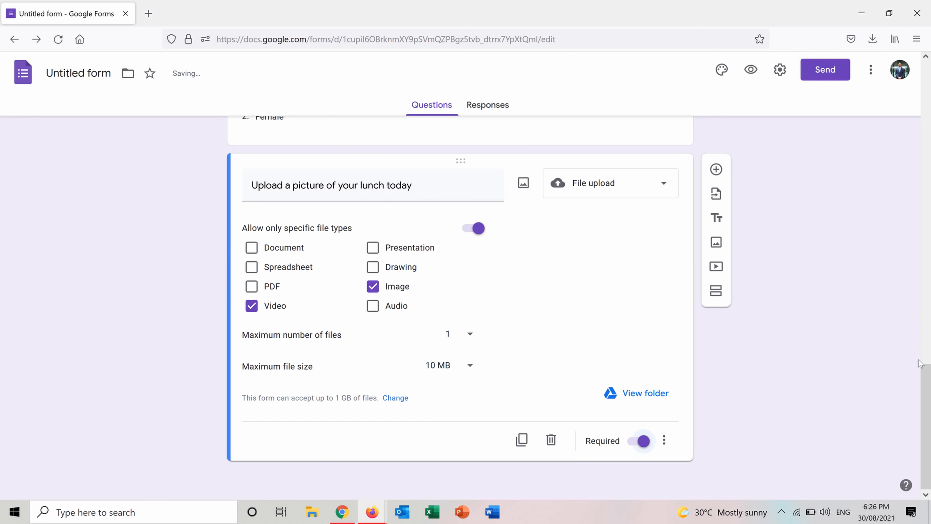
Step: Add a linear scale question running from 0 to 10 below the lunch picture question
left_click(718, 172)
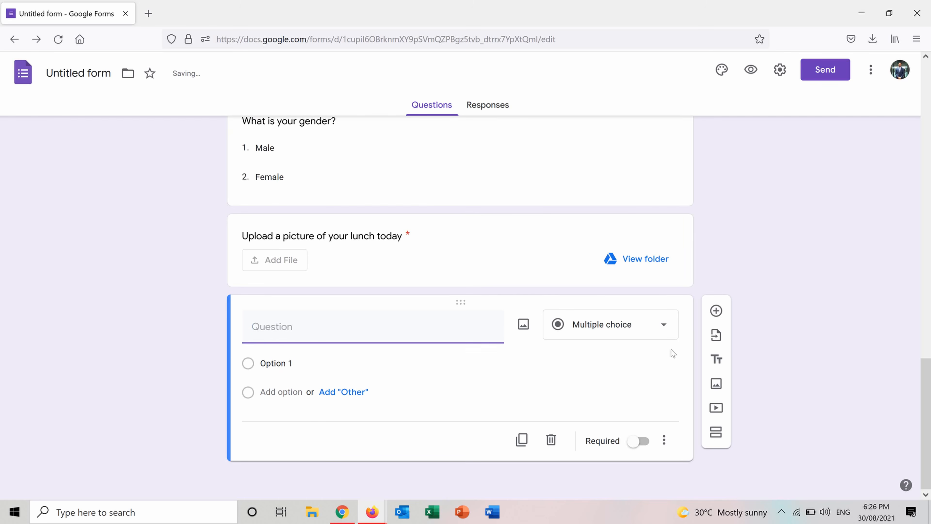
left_click(651, 330)
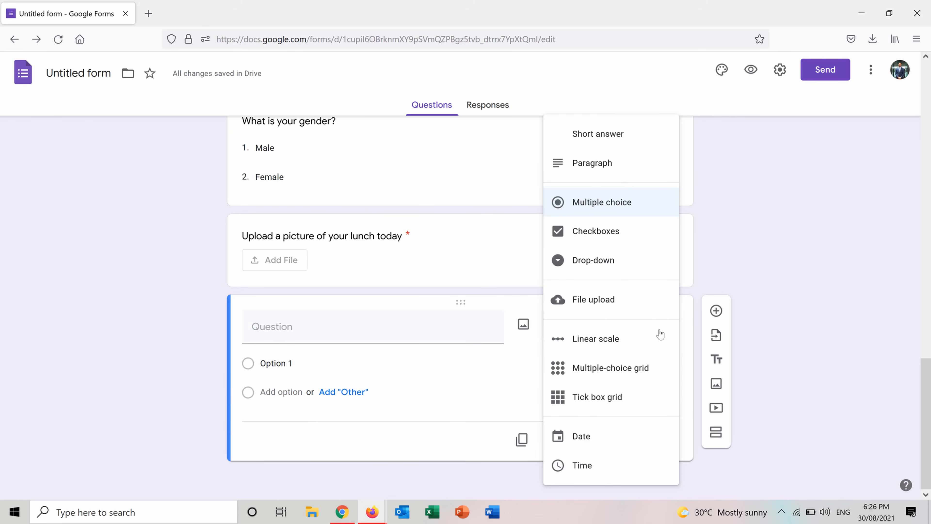
left_click(609, 337)
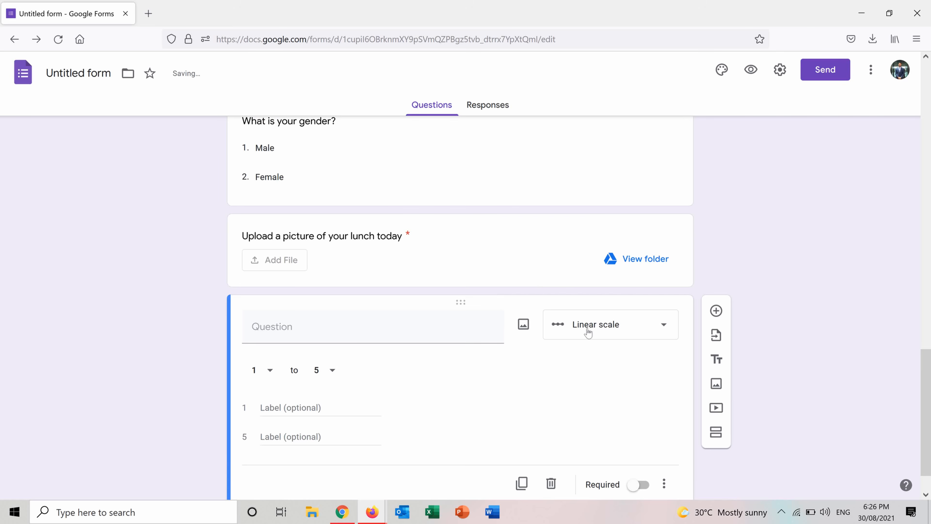
scroll(927, 393, "down", 2)
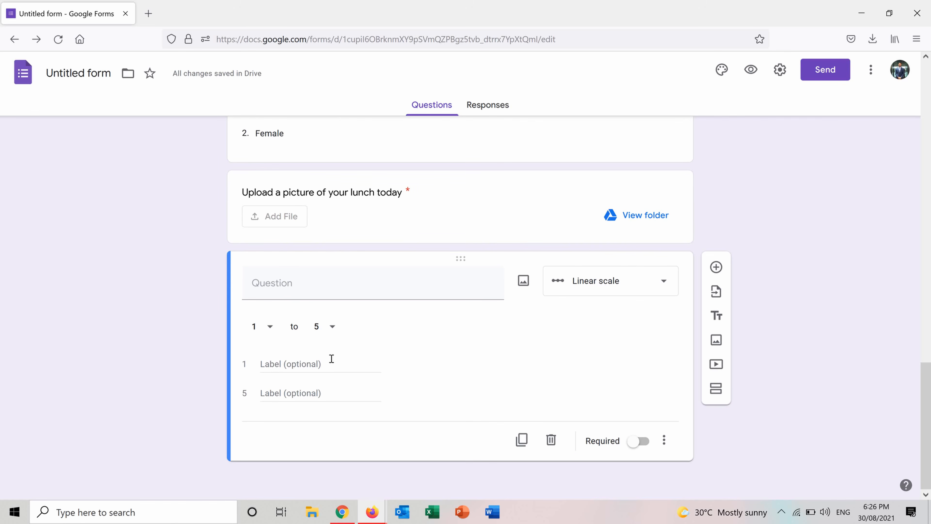
left_click(275, 330)
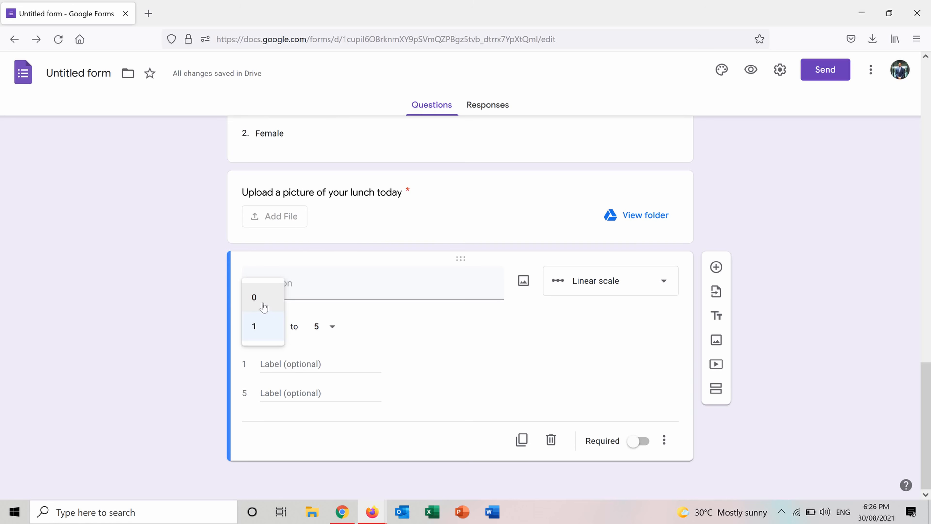
left_click(263, 307)
left_click(330, 326)
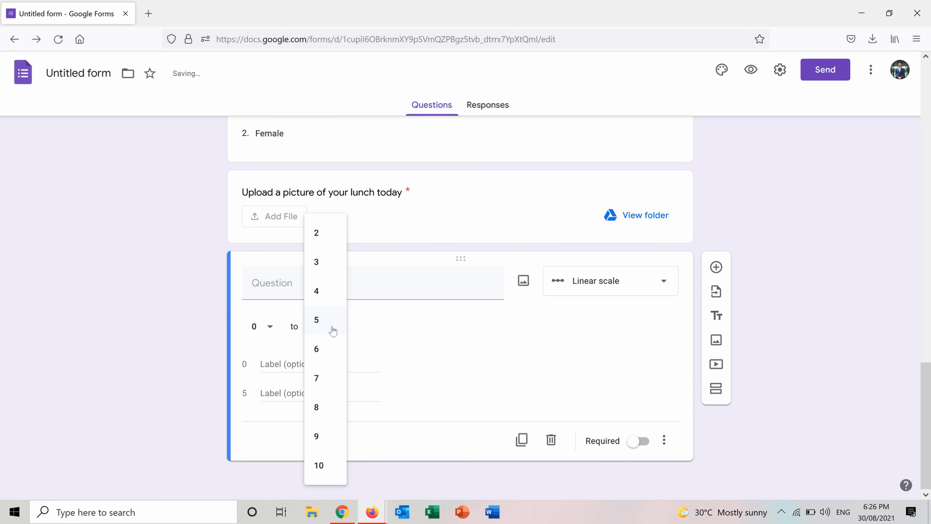
left_click(327, 468)
Step: Title the linear scale question "How much do you like desserts?"
left_click(351, 278)
type("How")
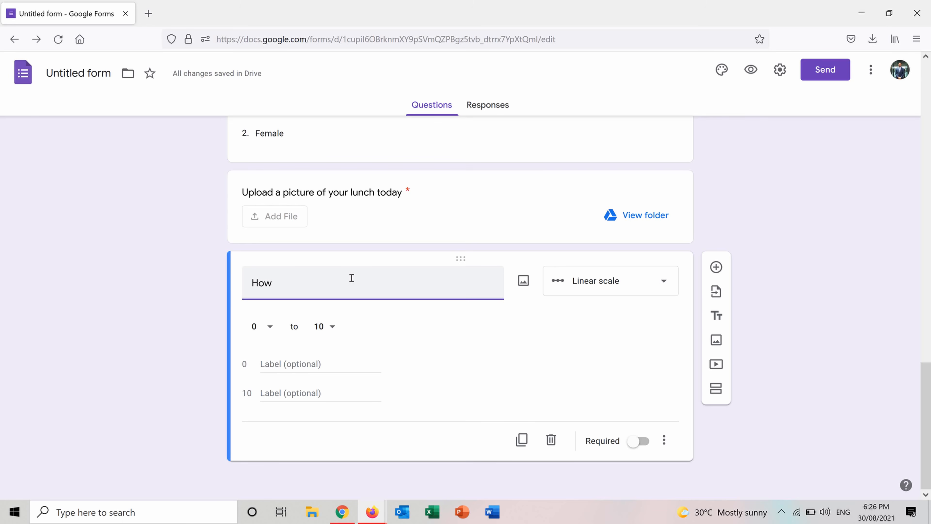
type(" much do ")
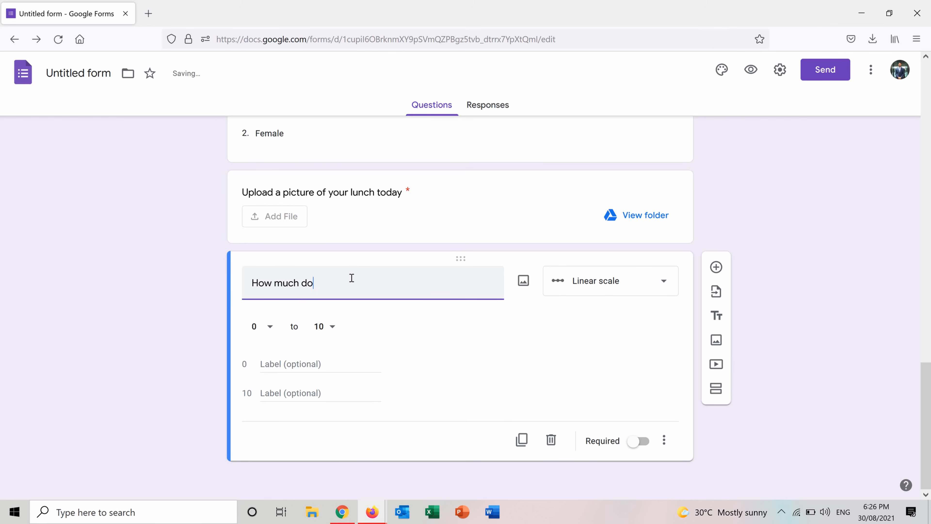
type("you like desser")
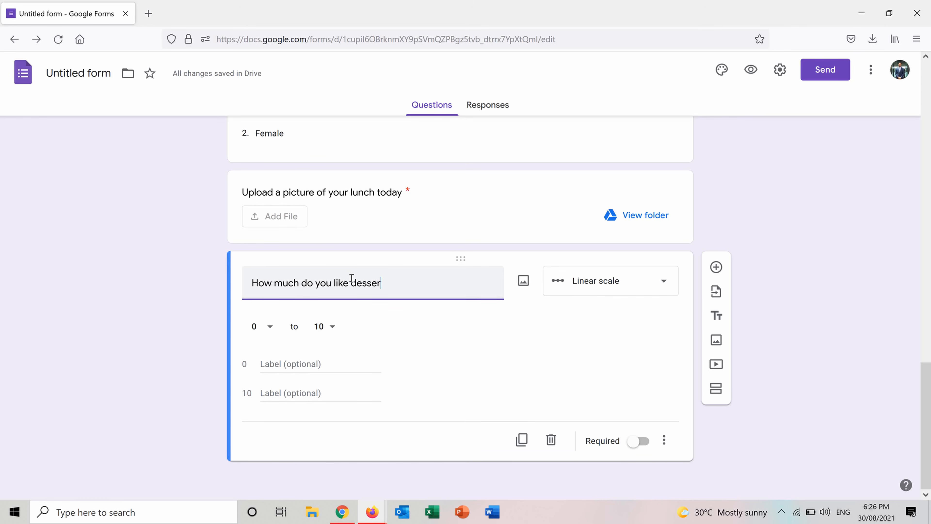
type("ts?")
Step: Add a multiple-choice grid question below the desserts question
left_click(715, 267)
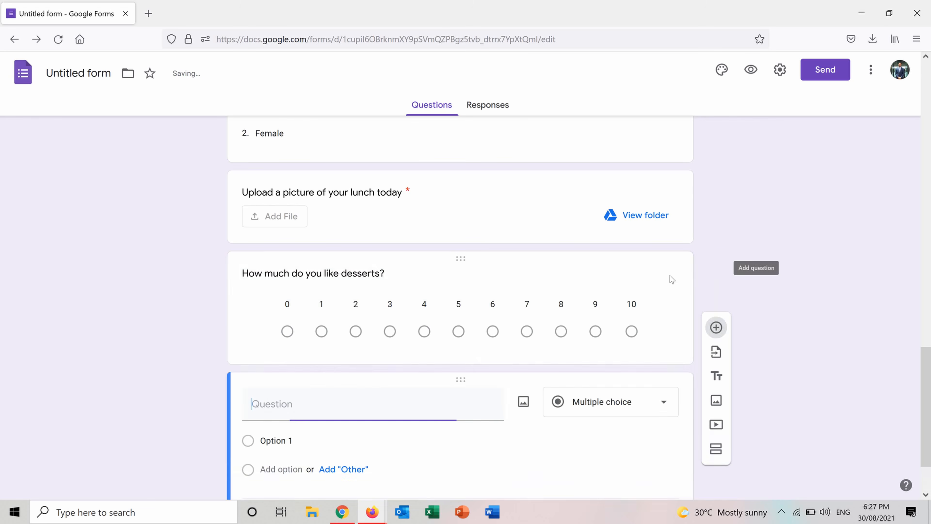
left_click(658, 417)
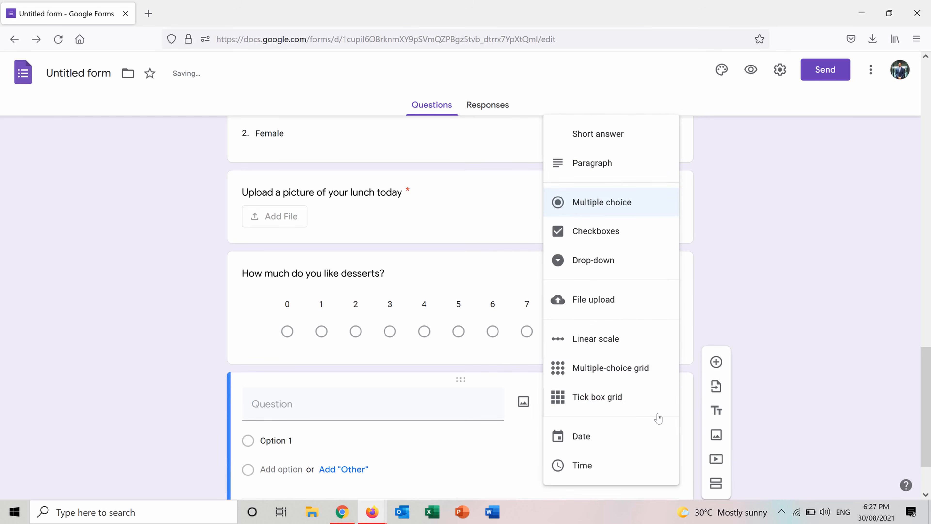
left_click(608, 378)
scroll(926, 375, "down", 2)
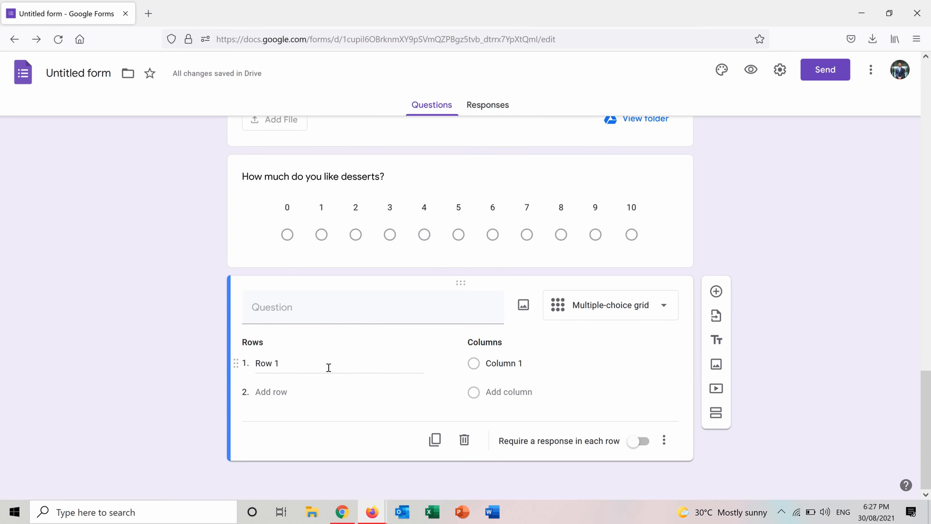
left_click(301, 311)
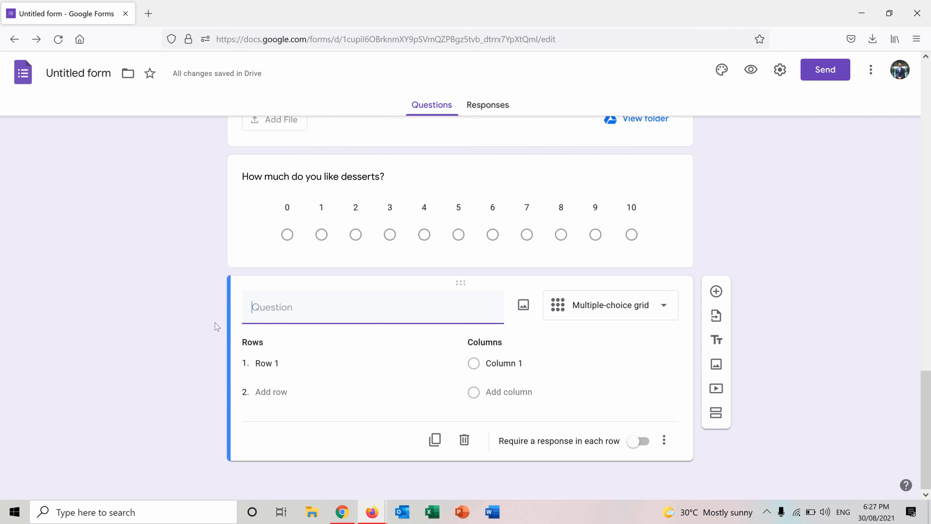
Step: Give the multiple-choice grid the rows 18-25, 26-30 and 30+
left_click(288, 358)
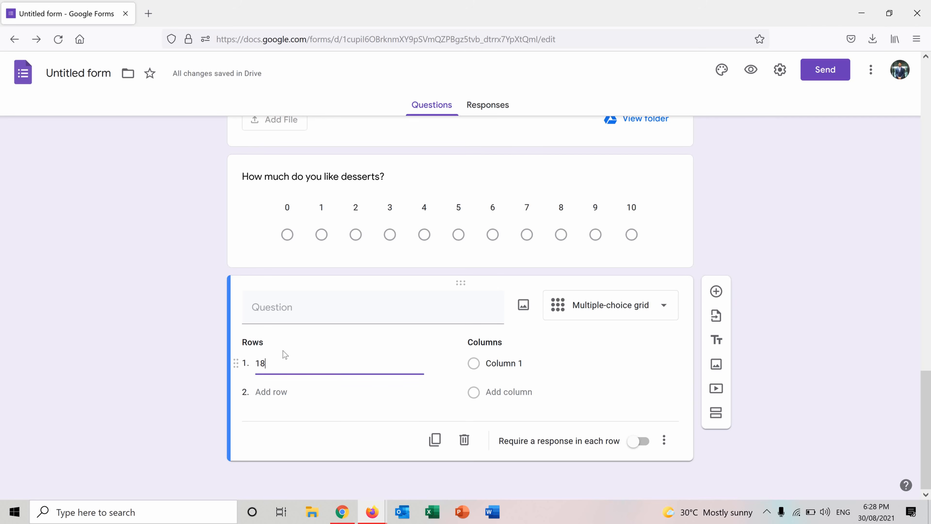
type("18-25")
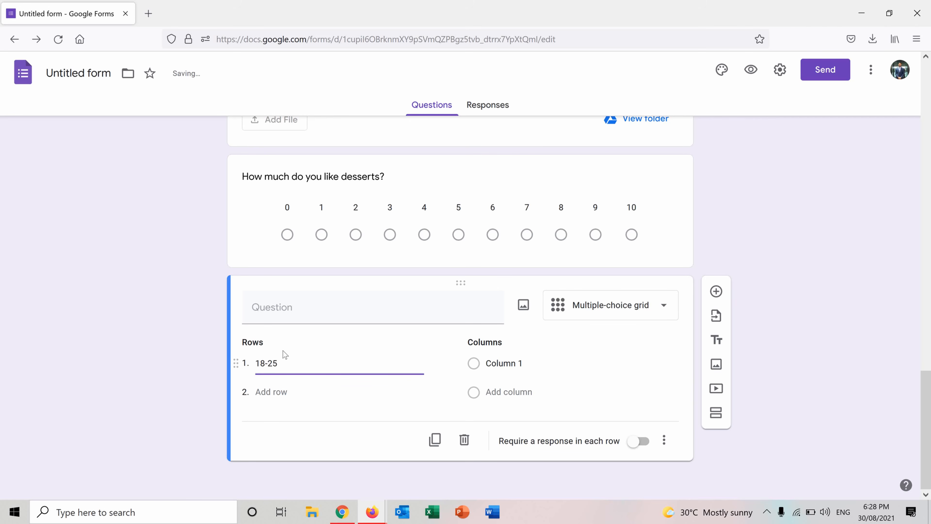
left_click(273, 392)
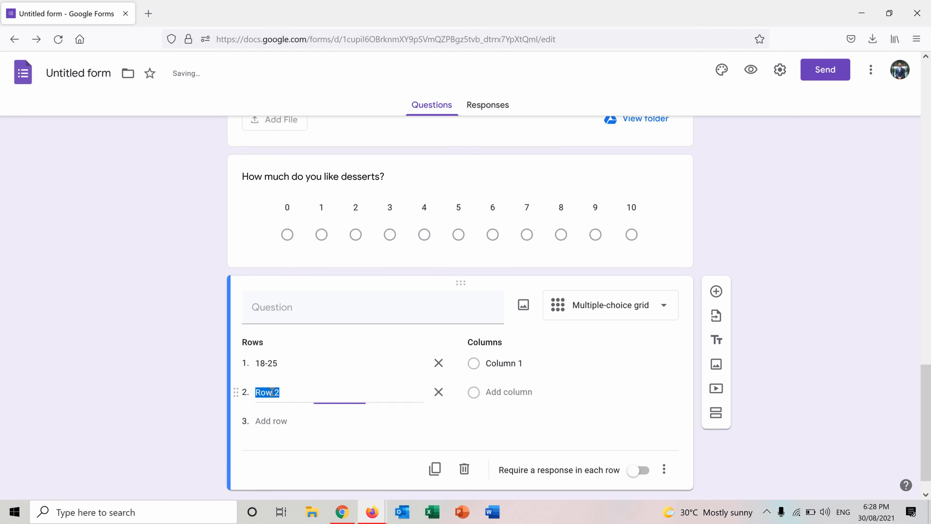
type("26-30")
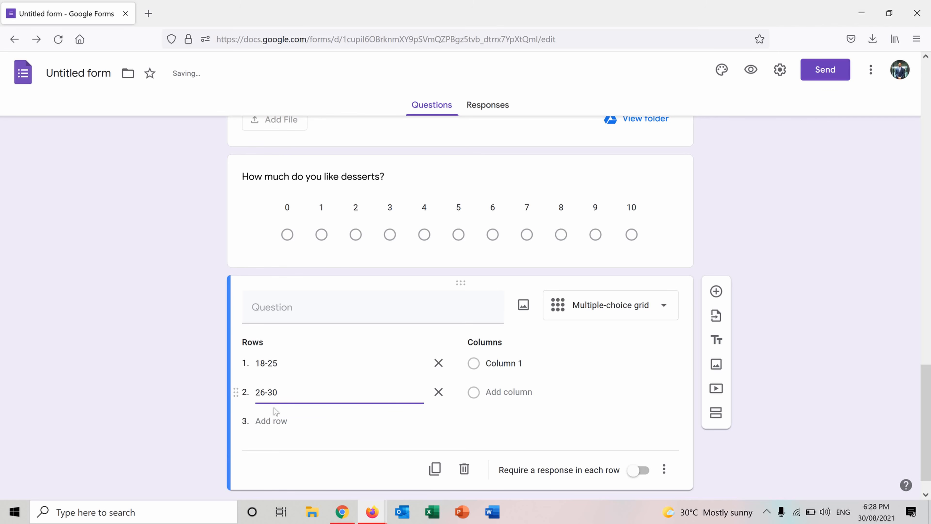
left_click(272, 421)
type("30")
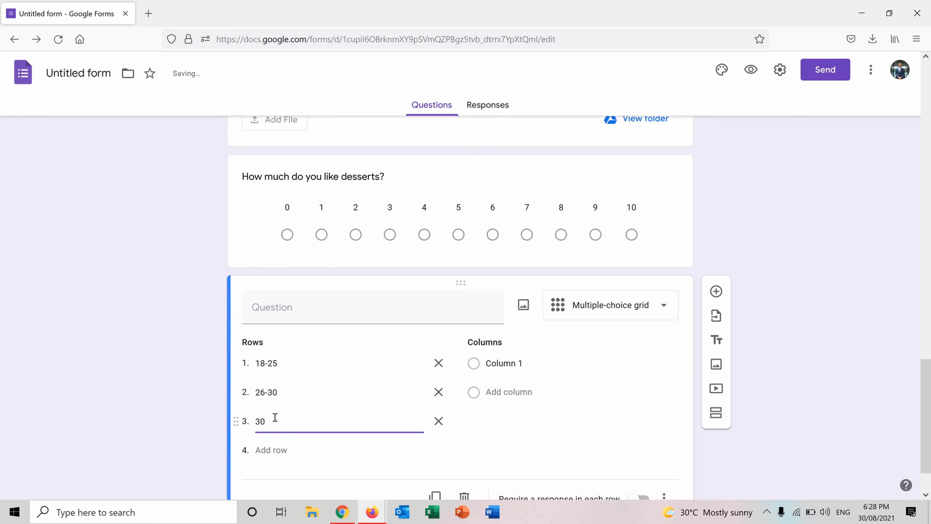
type("+")
Step: Give the multiple-choice grid the columns Fast Food, Homemade and Both
left_click(501, 364)
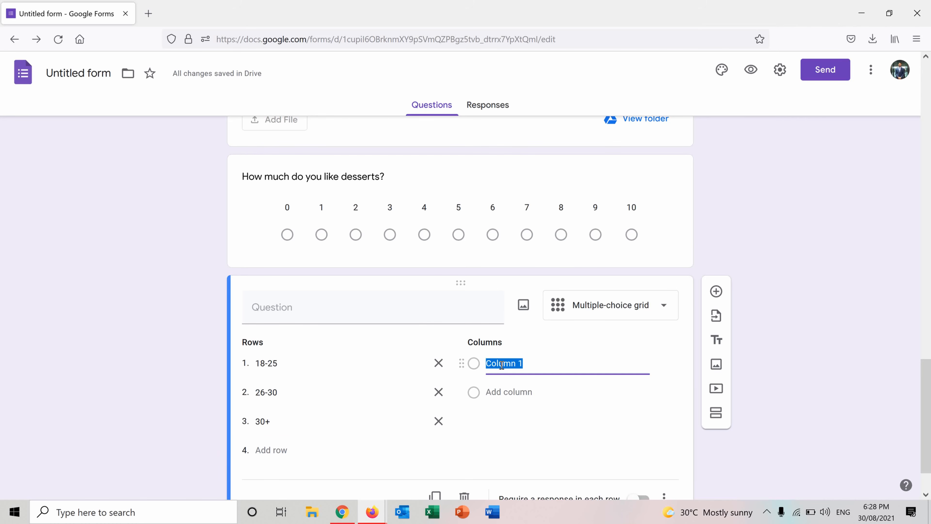
type("Fast")
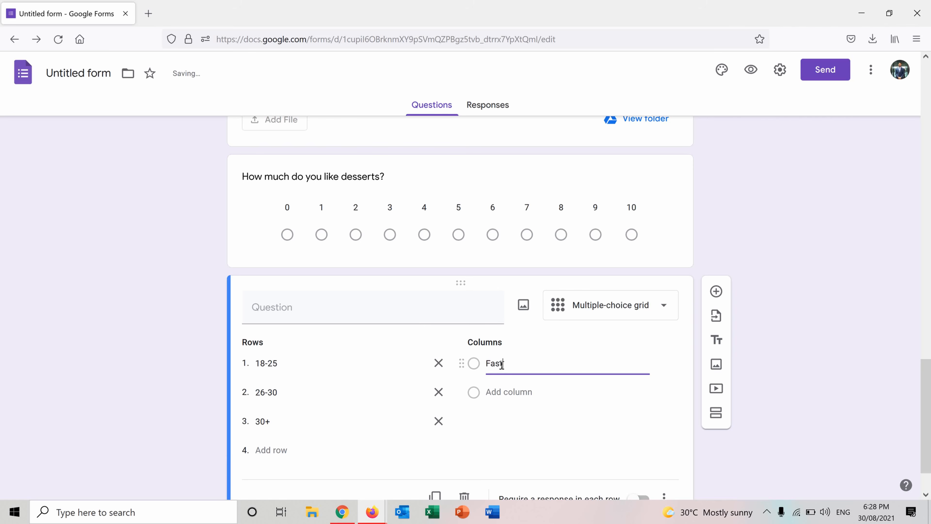
type(" Food")
left_click(503, 388)
type("Home")
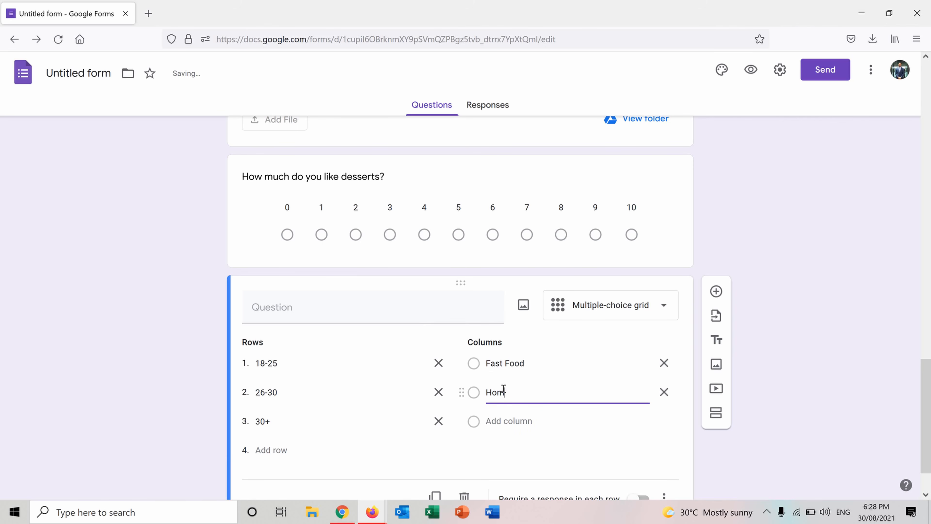
type("made")
left_click(517, 418)
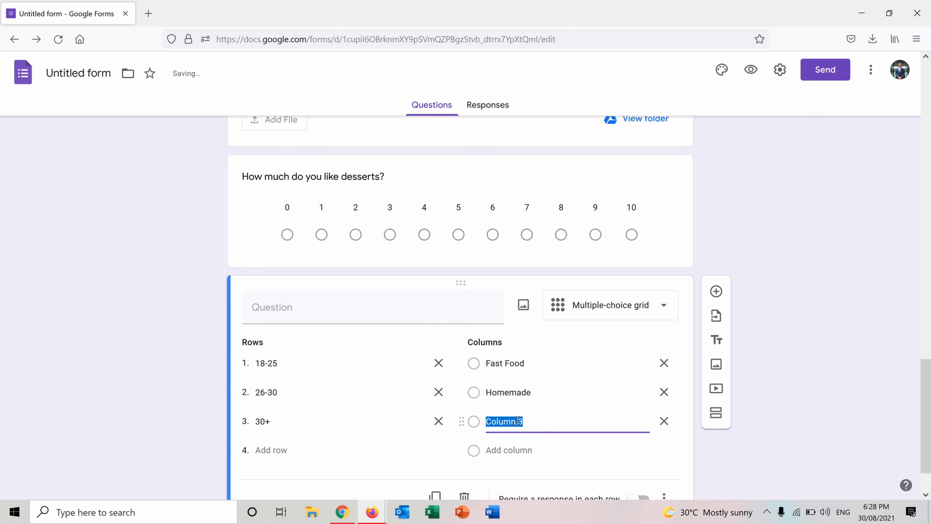
type("Both")
Step: Title the multiple-choice grid question "What is your usual lunch made of?"
left_click(408, 307)
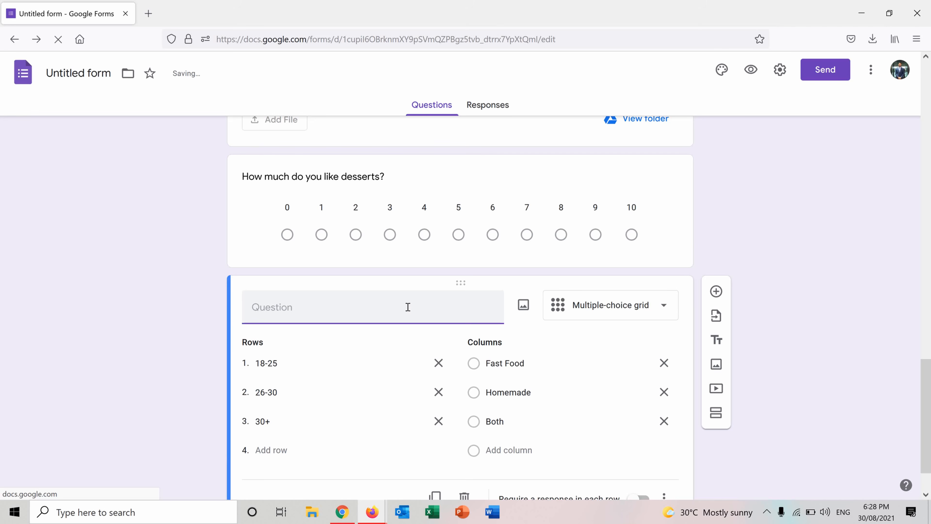
type("Wh")
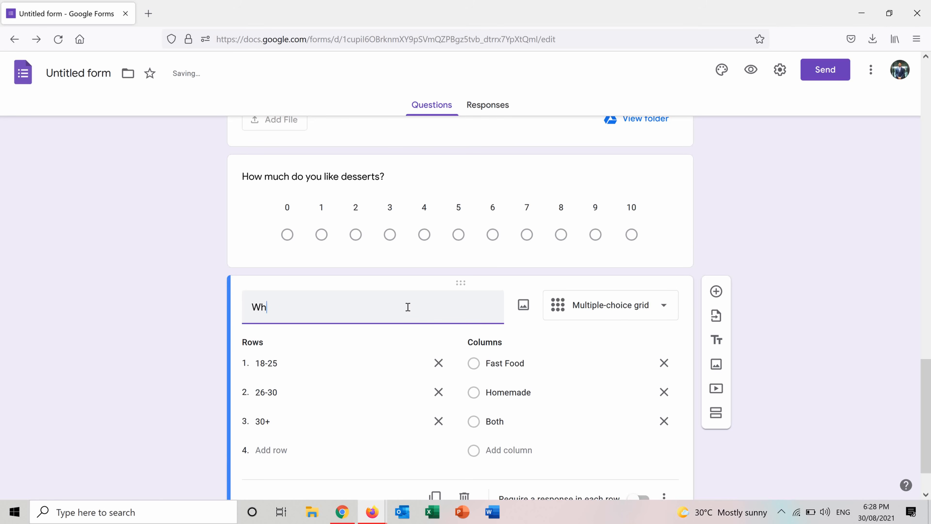
type("at is your usual lunch ")
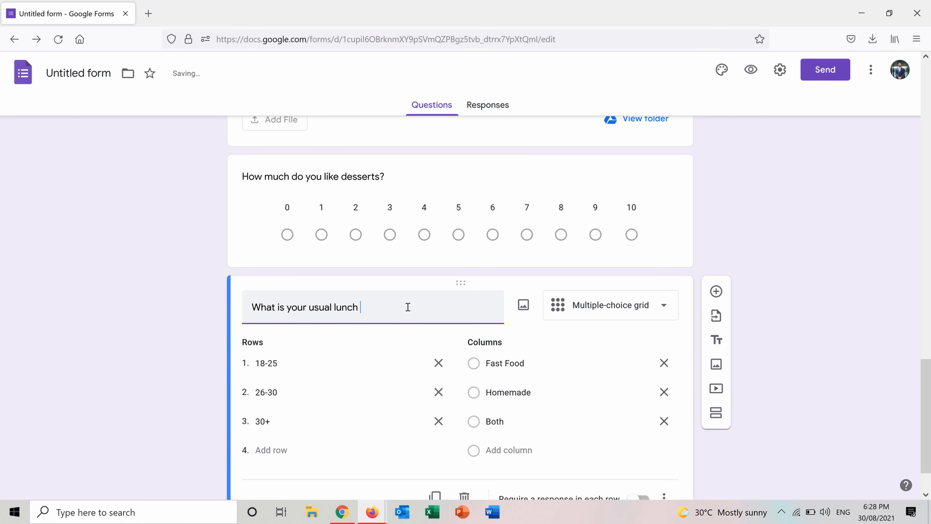
type("made of")
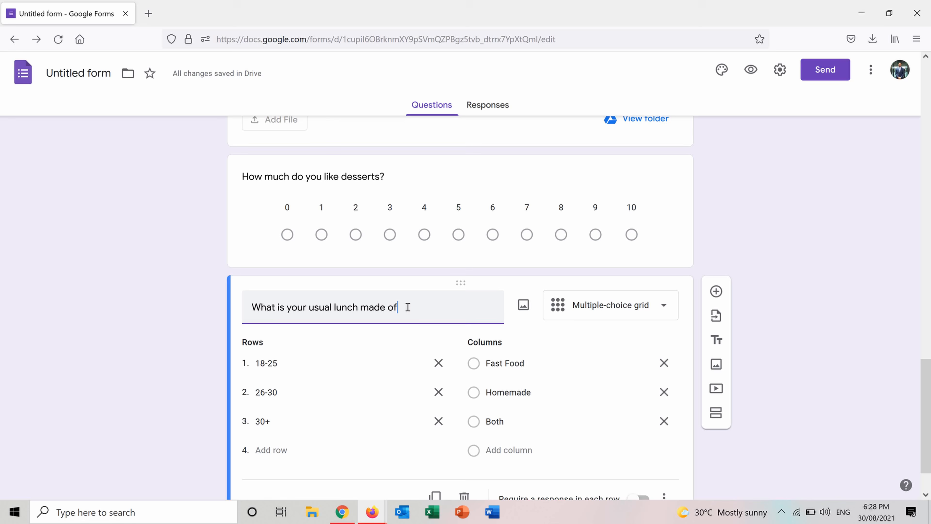
type("?")
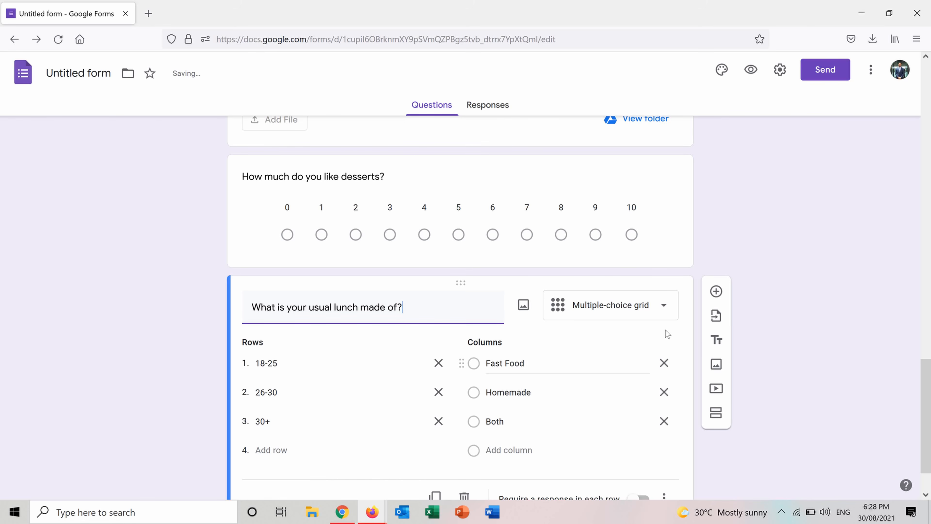
scroll(924, 400, "down", 2)
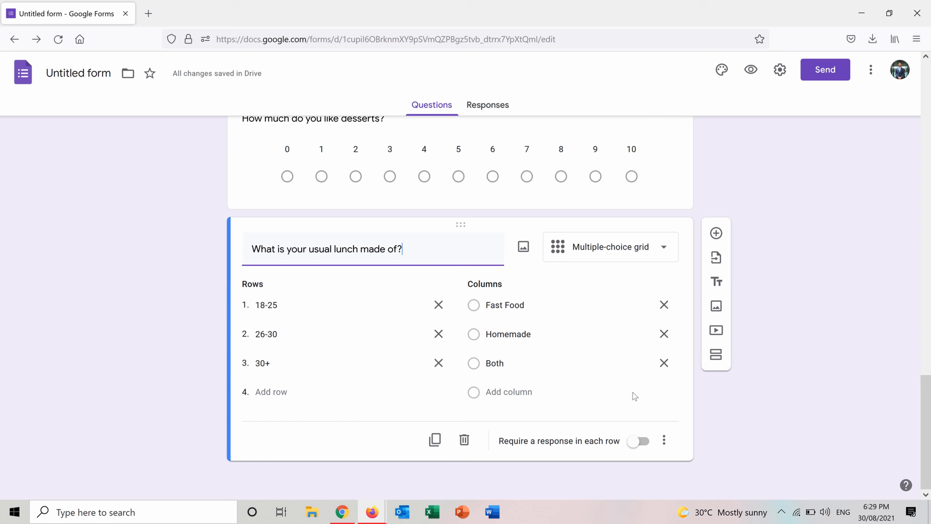
Step: Add a tick box grid question below the usual lunch question
left_click(719, 238)
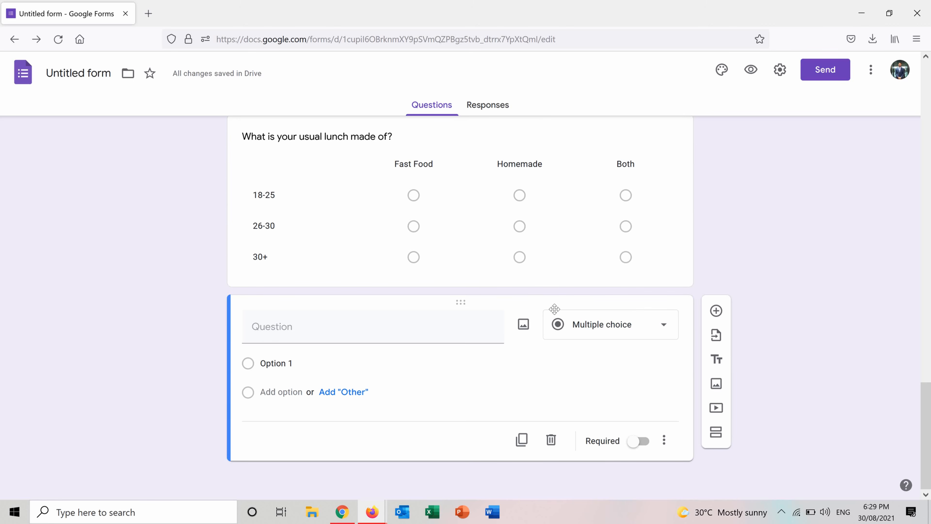
left_click(645, 327)
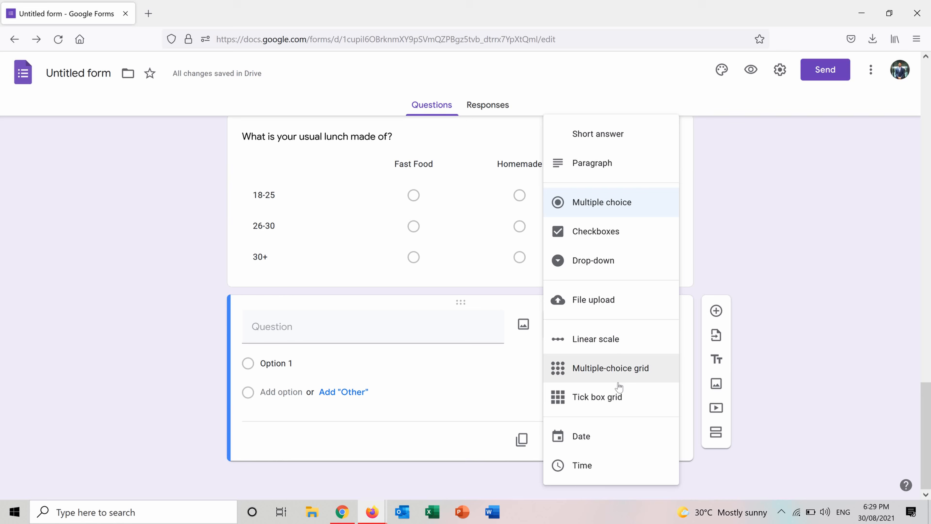
left_click(615, 396)
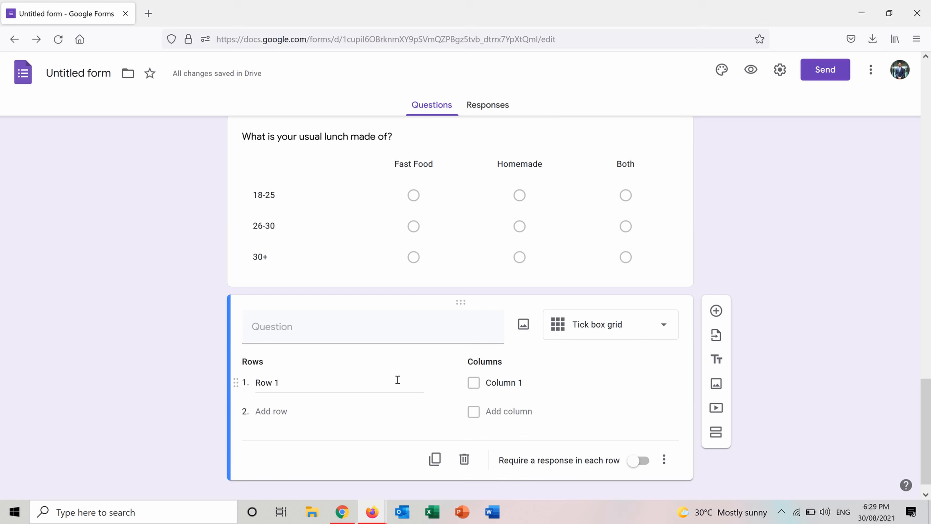
Step: Give the tick box grid the rows 18-25, 26-30 and 30+
left_click(303, 387)
type("18")
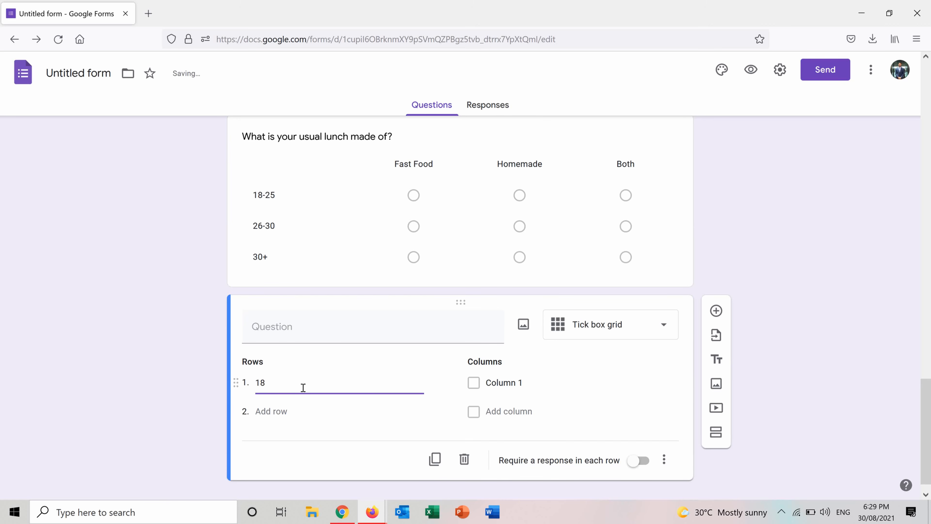
key("BackSpace")
key("BackSpace")
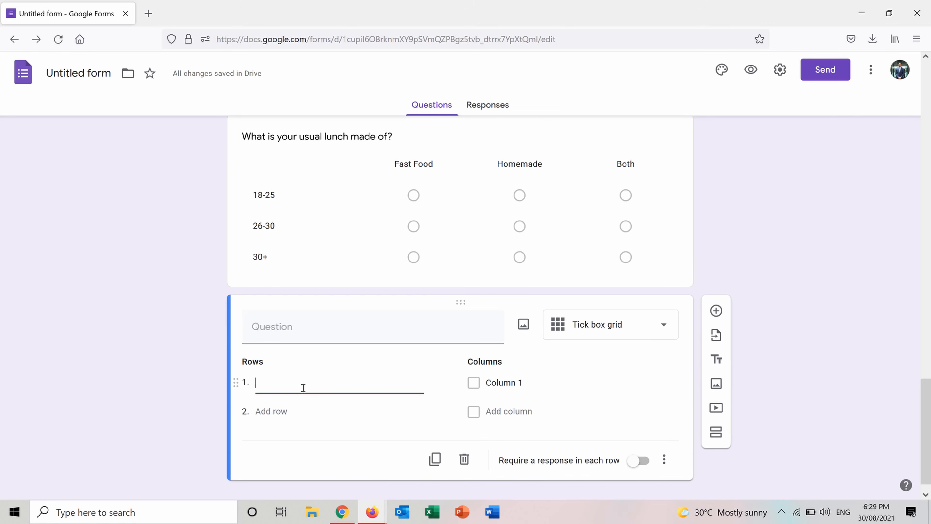
type("18-25")
left_click(286, 410)
type("26-30")
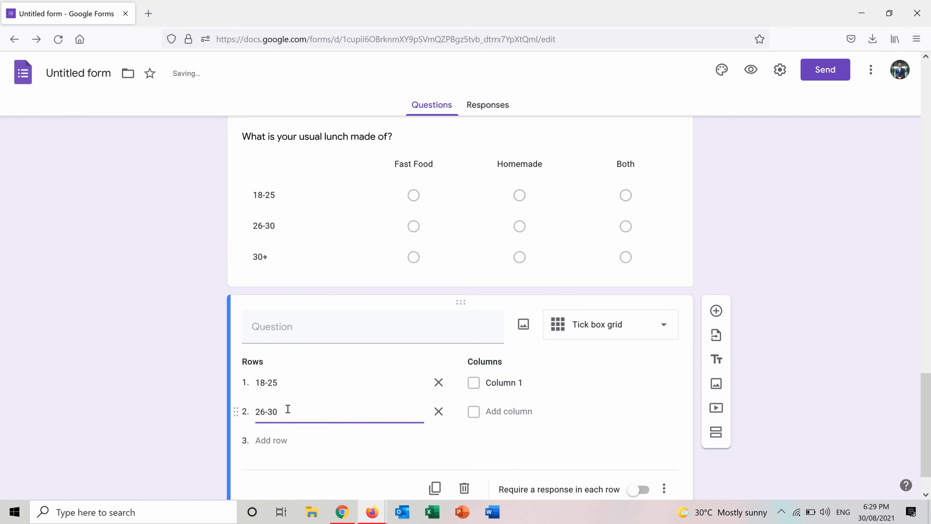
left_click(275, 439)
type("30+")
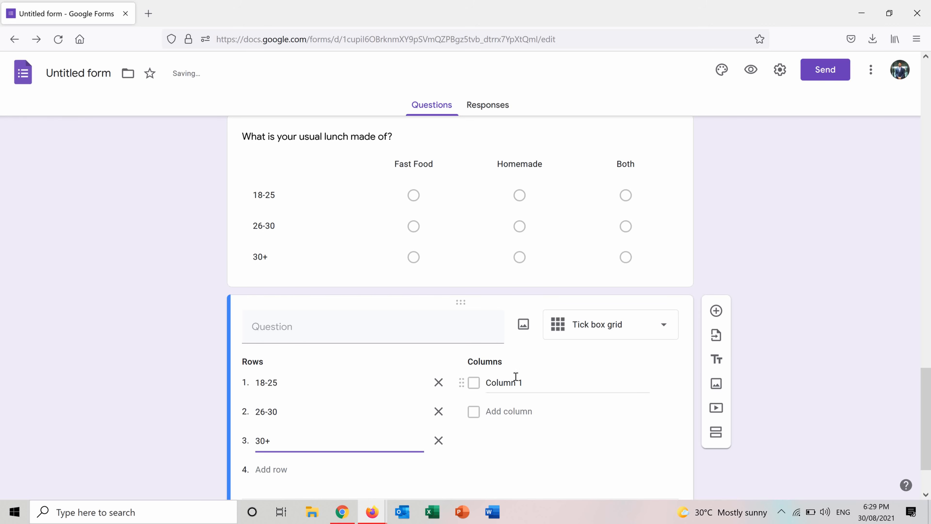
Step: Give the tick box grid the columns Fruit, Vegetables, Meat and Grains
left_click(502, 385)
left_click(502, 385)
type("Fruit")
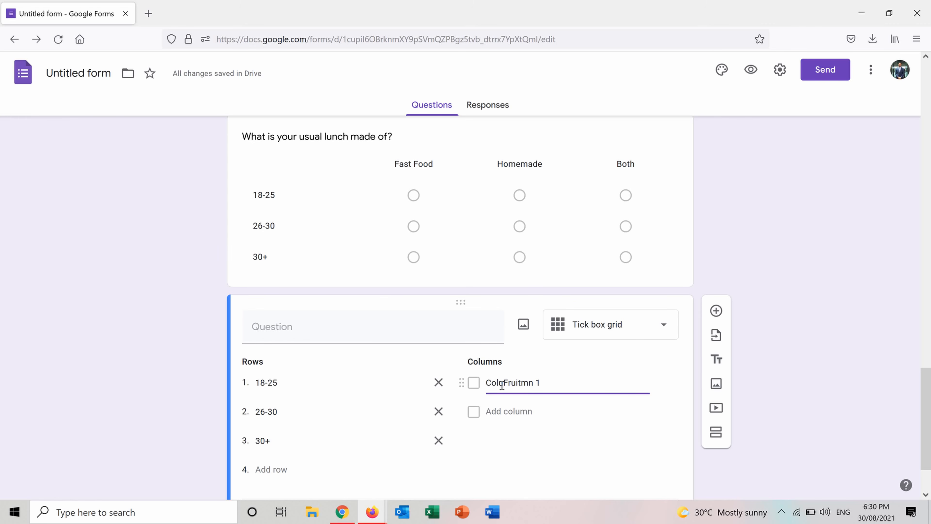
left_click_drag(549, 385, 403, 385)
key("BackSpace")
type("Fruit")
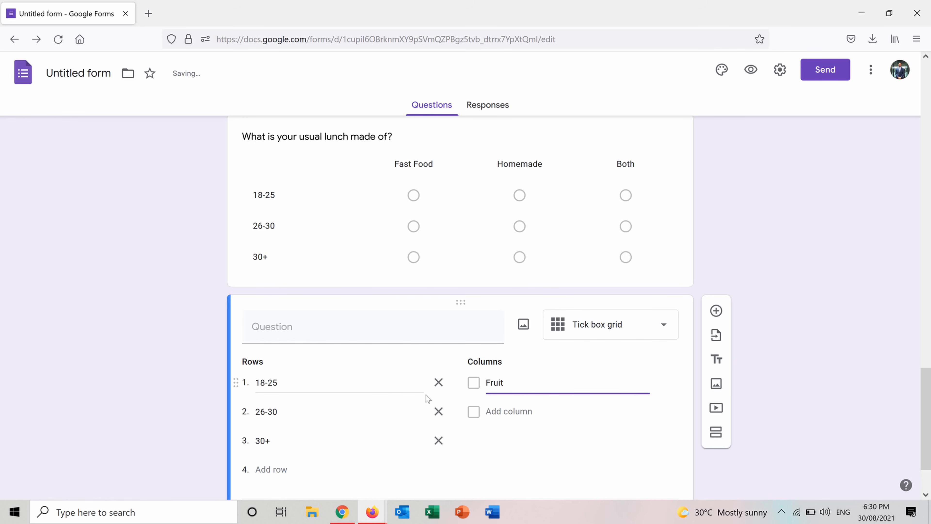
left_click(492, 411)
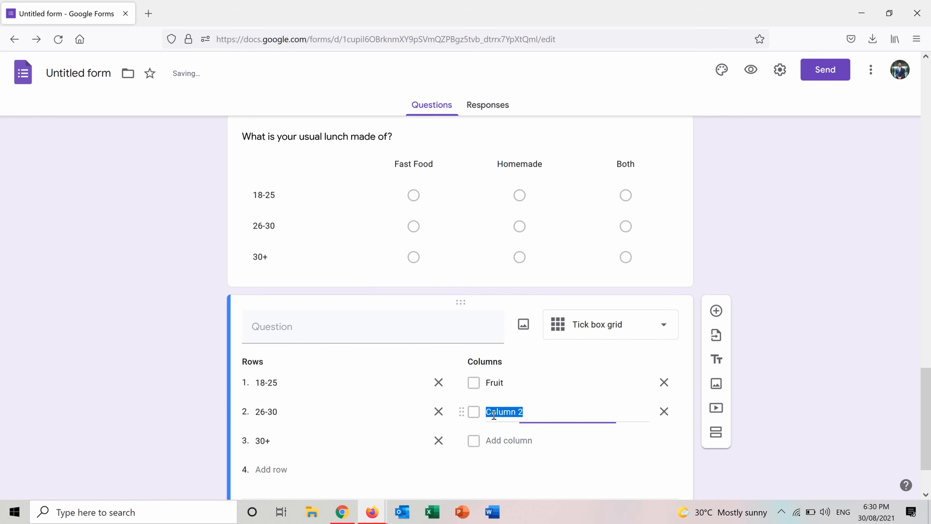
type("Vege")
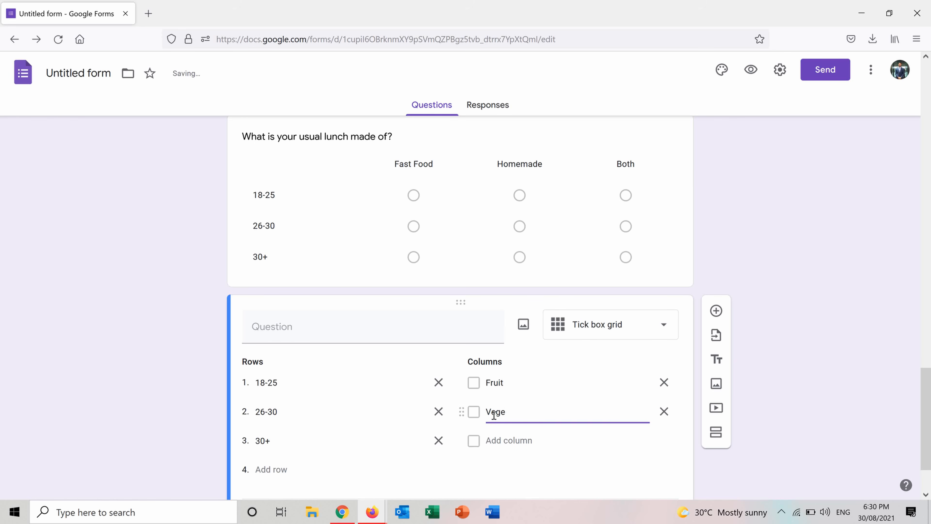
type("tables")
left_click(508, 438)
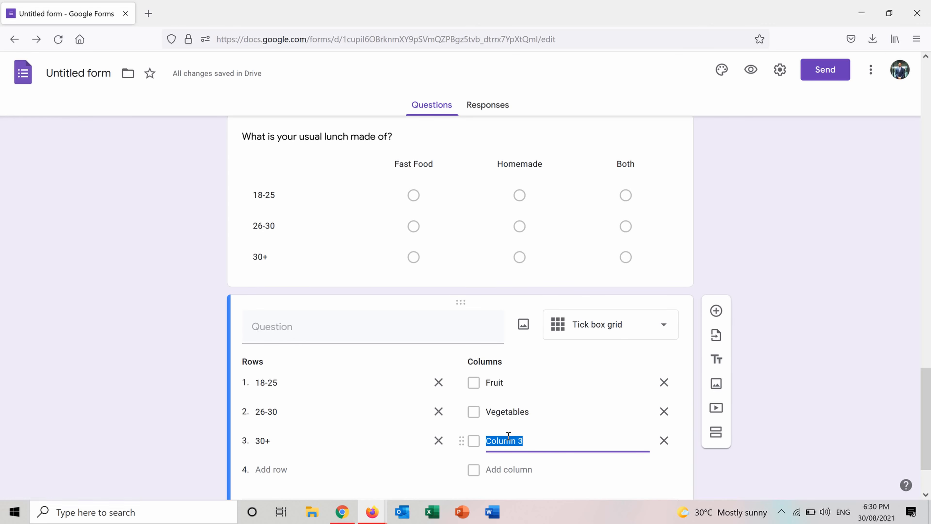
type("Meat")
left_click(510, 468)
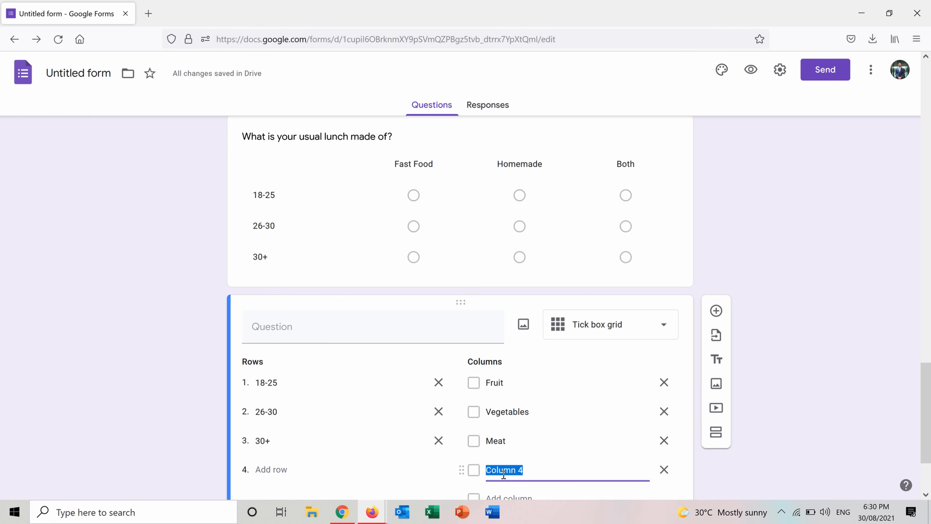
type("Grains")
Step: Title the tick box grid question "What components are usually present in your main meal?"
left_click(378, 324)
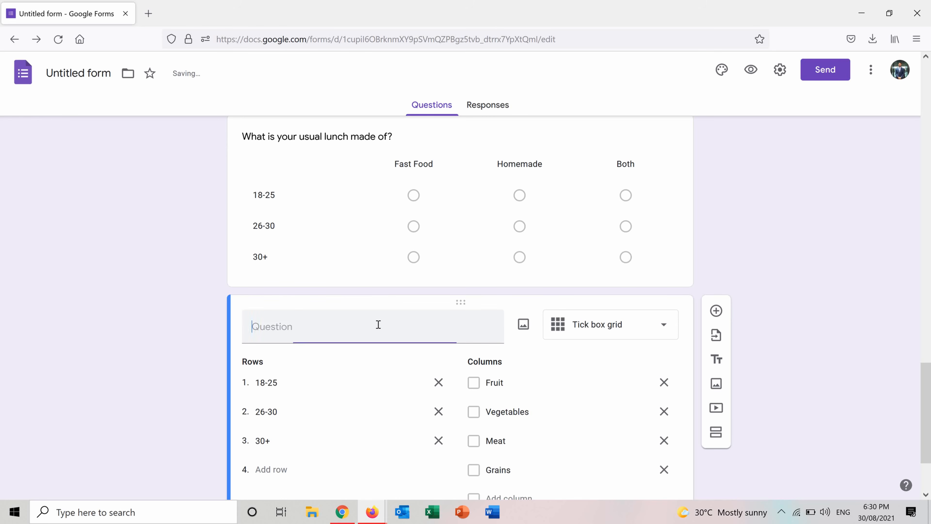
type("What comp")
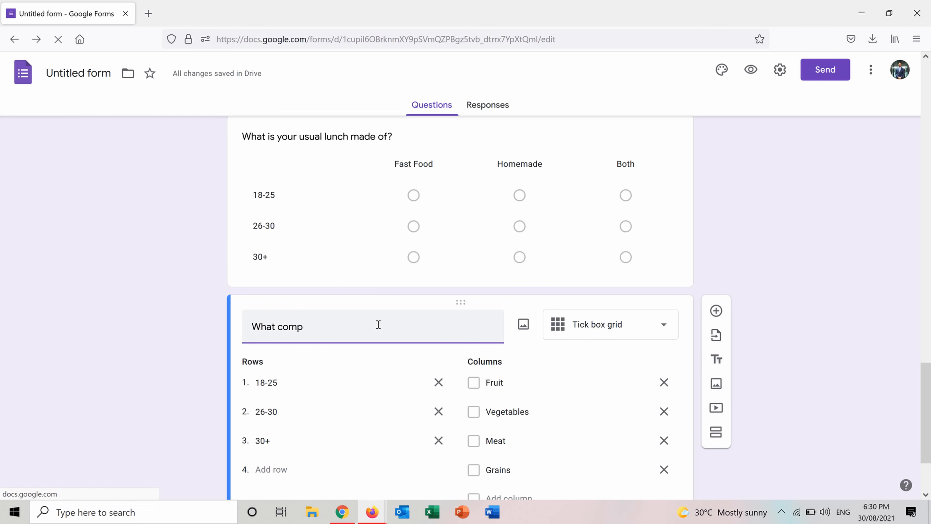
type("onents are usually present in your main meal?")
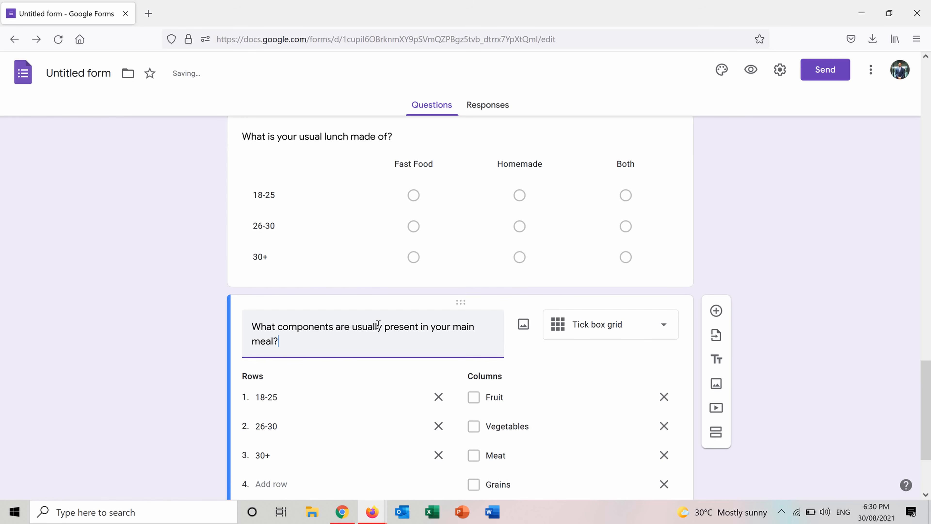
scroll(928, 389, "down", 3)
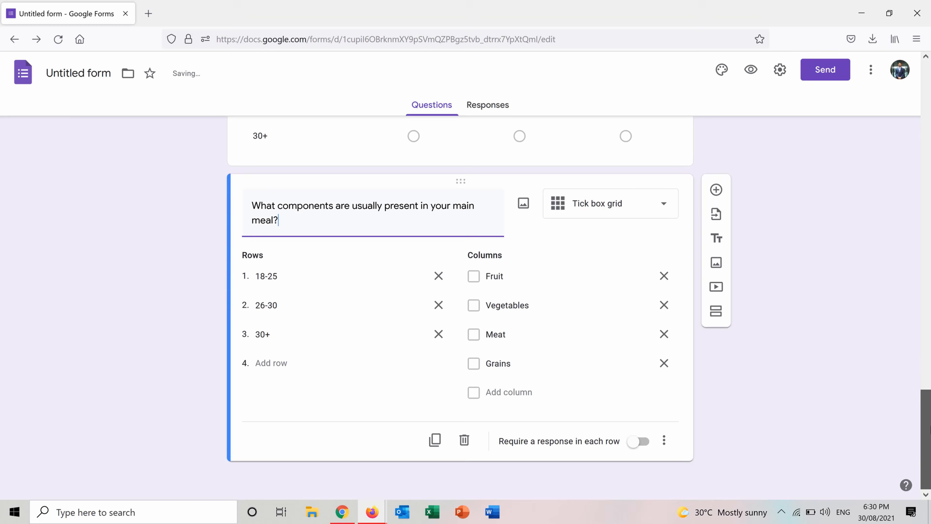
left_click(753, 345)
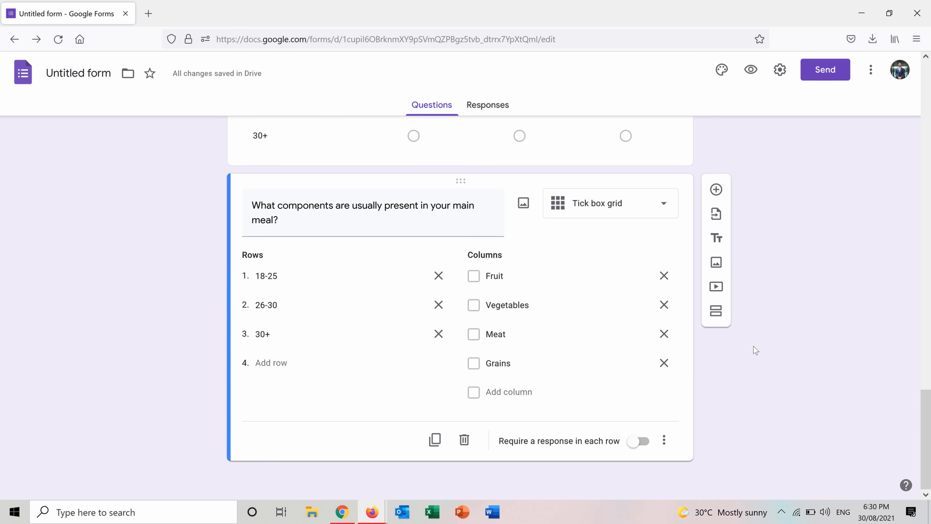
Step: Add a date question below the main meal components question
left_click(717, 189)
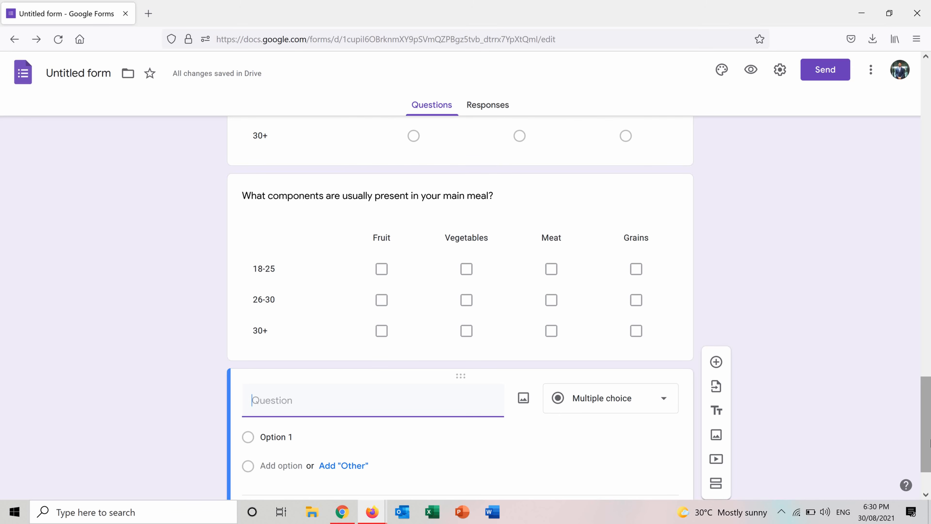
scroll(875, 426, "down", 2)
left_click(662, 337)
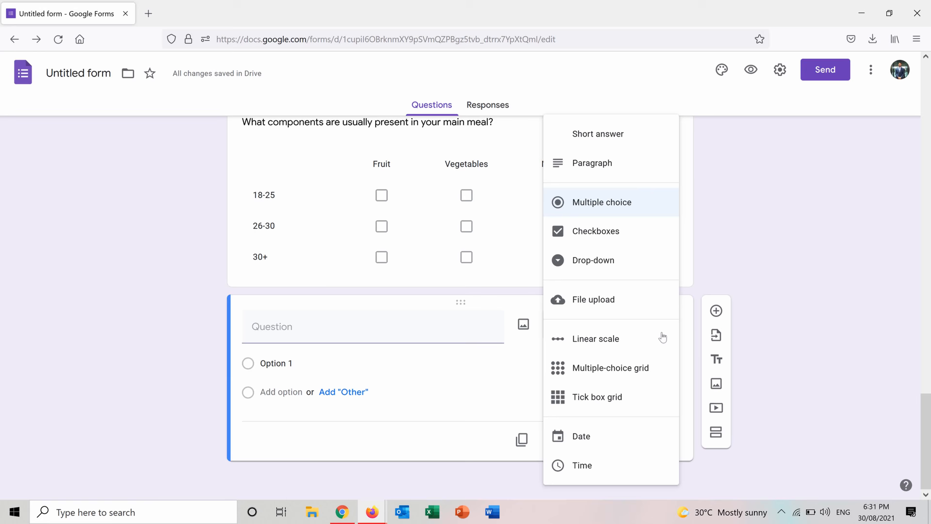
left_click(606, 439)
Step: Title the date question "Please write your date of birth" and keep its type as Date
left_click(320, 357)
type("P")
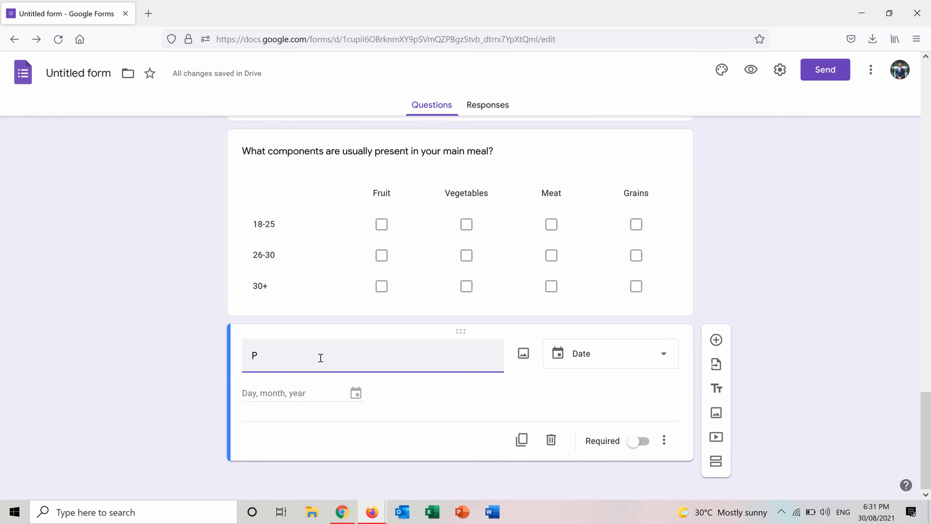
type("lease ")
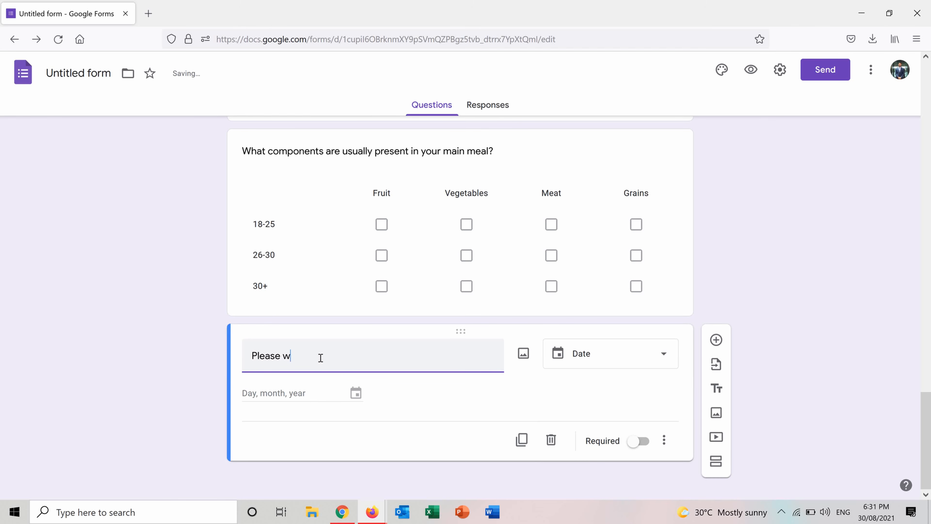
type("write your date of")
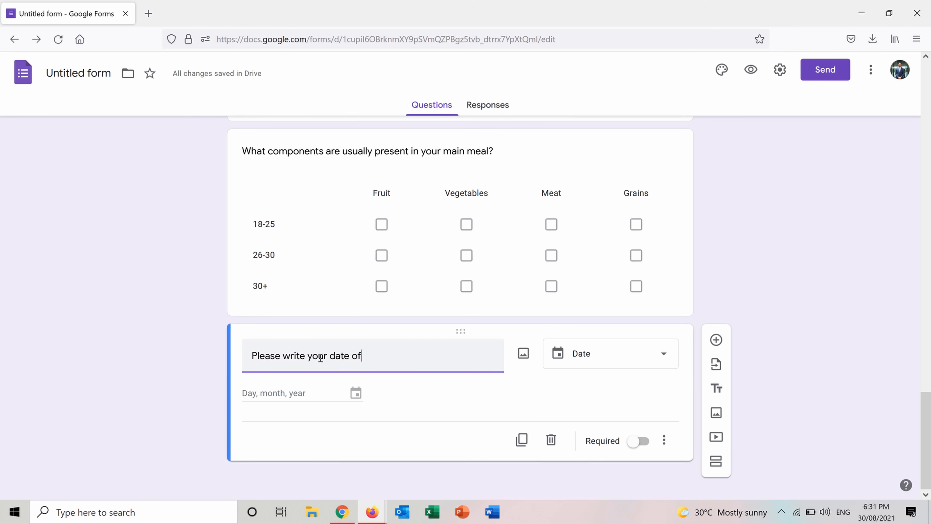
type(" birth")
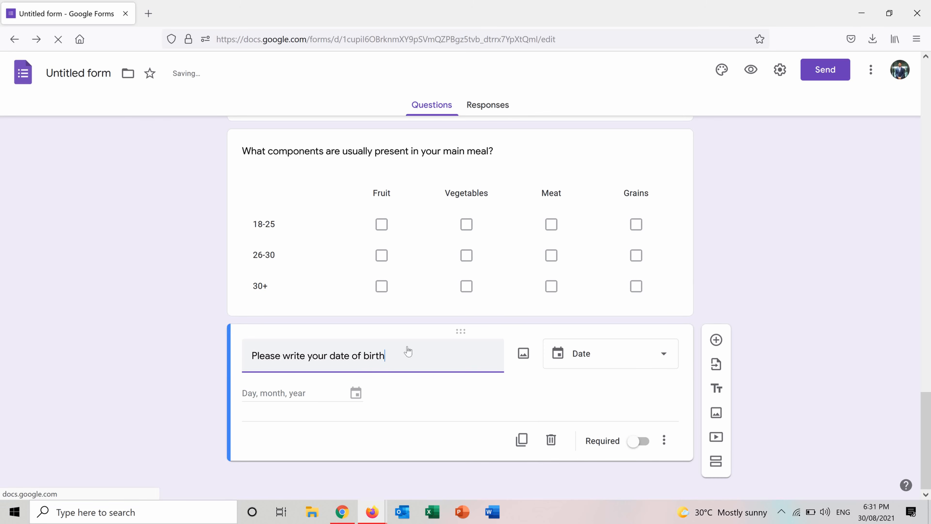
left_click(665, 367)
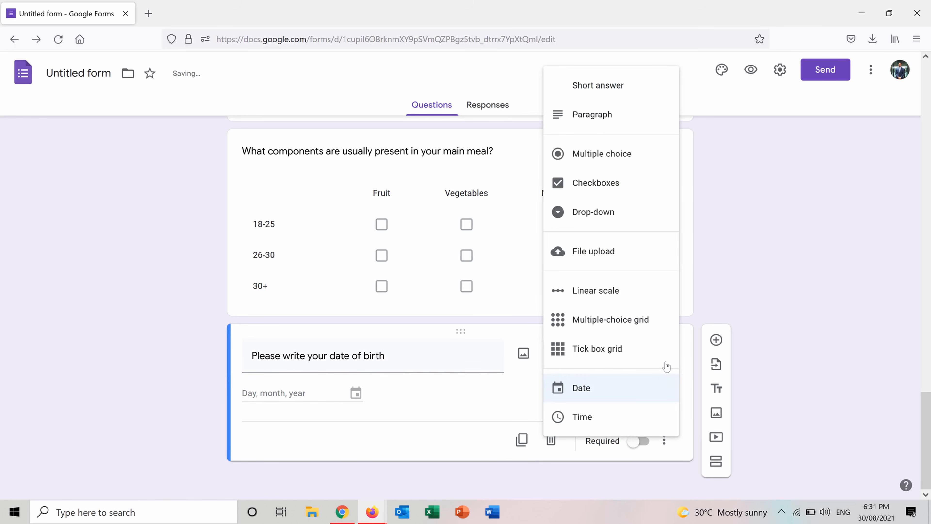
left_click(622, 386)
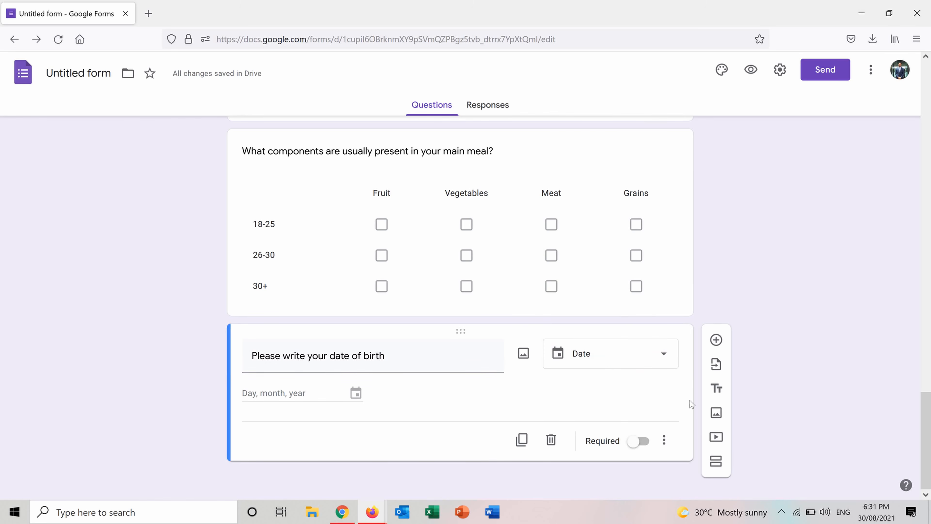
Step: Add a time question below the date of birth question
left_click(716, 341)
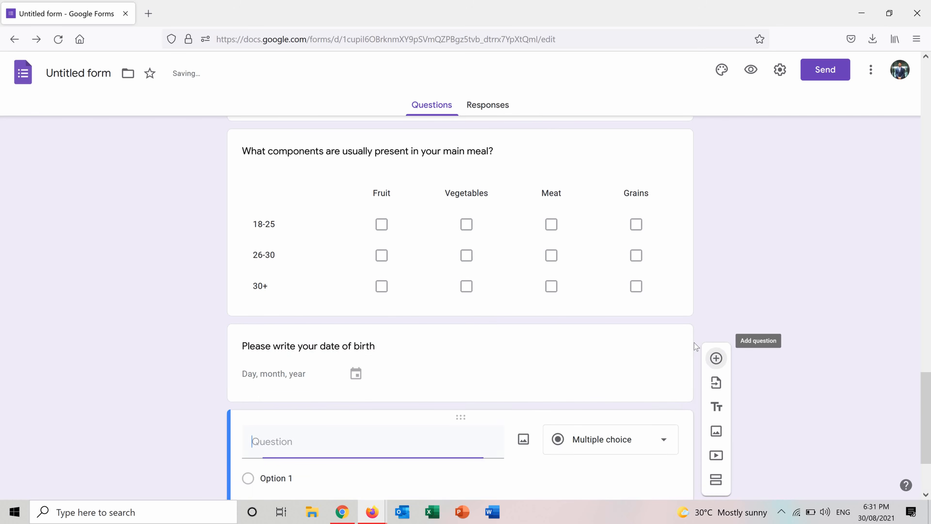
left_click(656, 439)
left_click(600, 465)
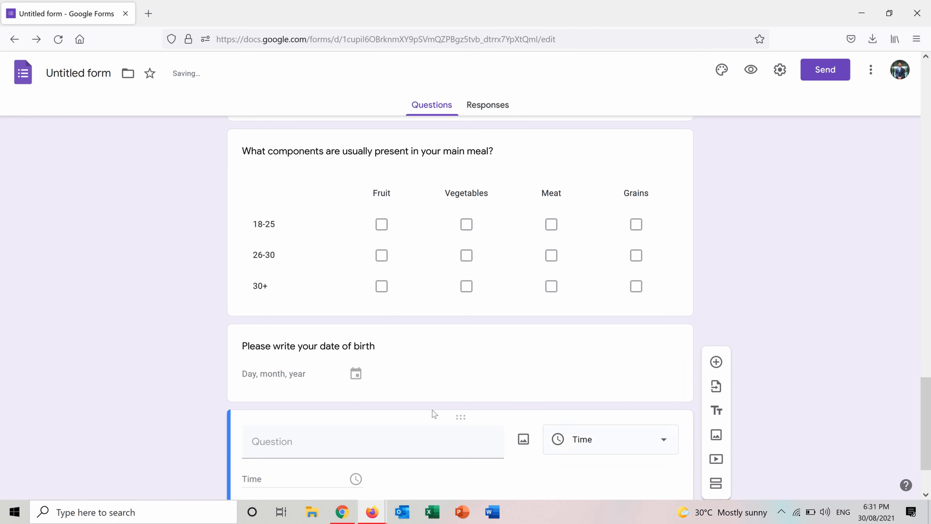
Step: Title the time question "At what time do you eat lunch?"
left_click(356, 436)
type("A")
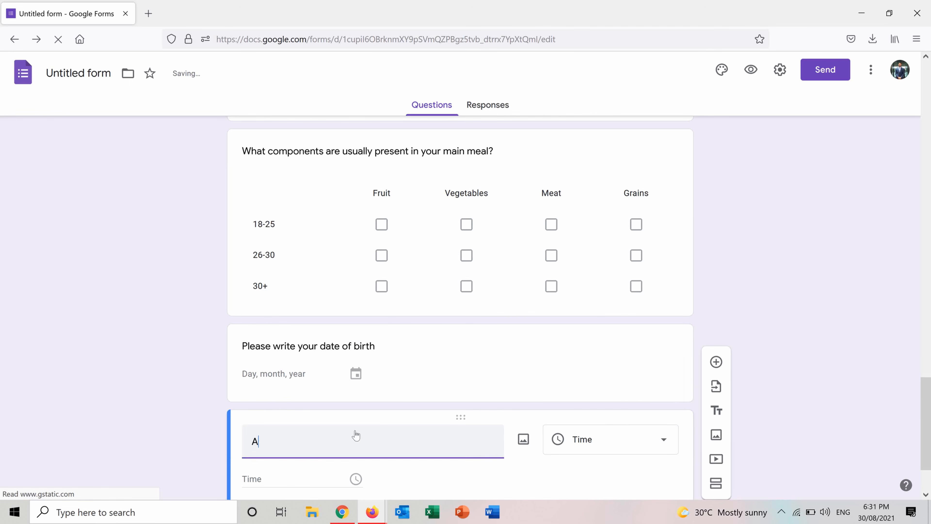
type("t what time do you e")
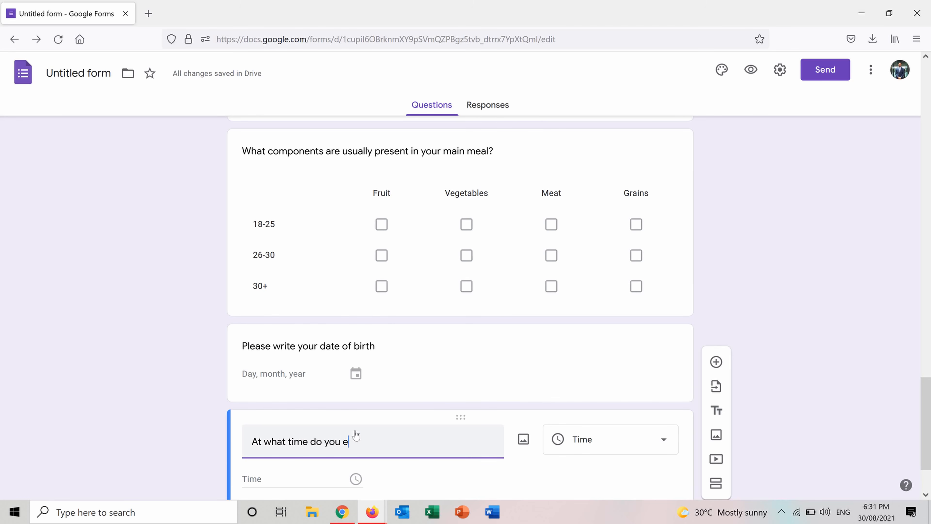
type("at lunch?")
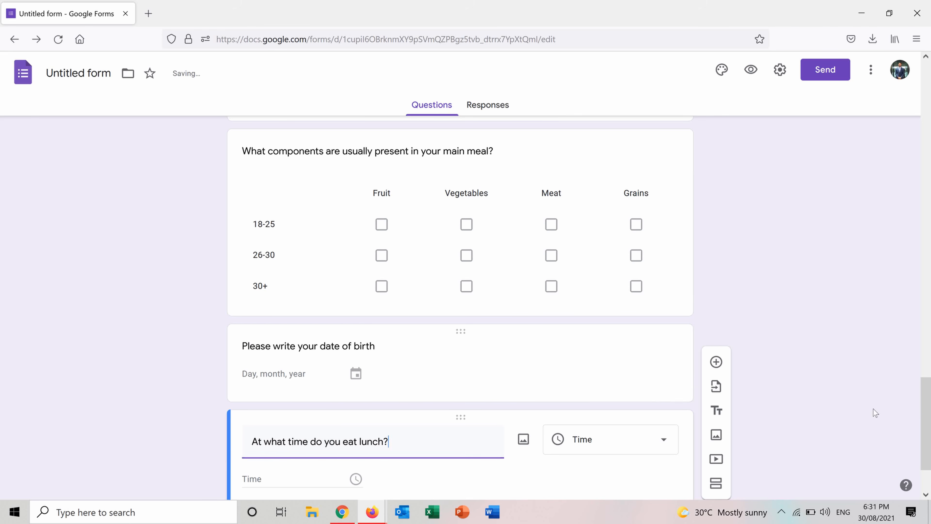
Step: Preview the survey as respondents see it, look through its questions, and return to the form editor
scroll(929, 446, "down", 2)
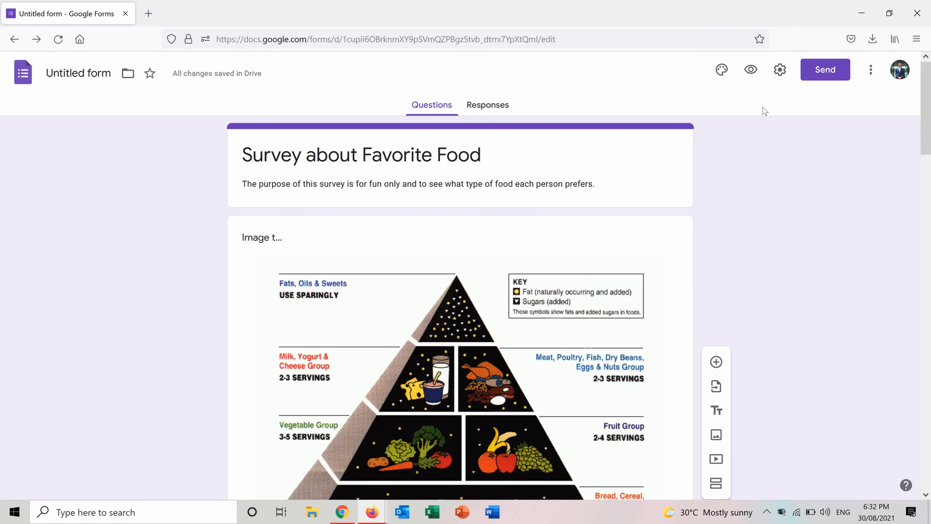
left_click(741, 69)
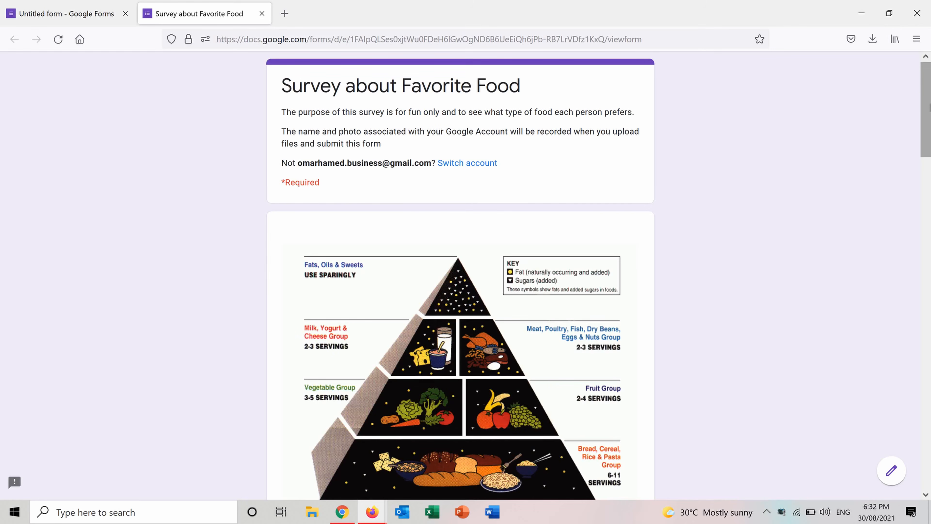
left_click_drag(929, 107, 929, 170)
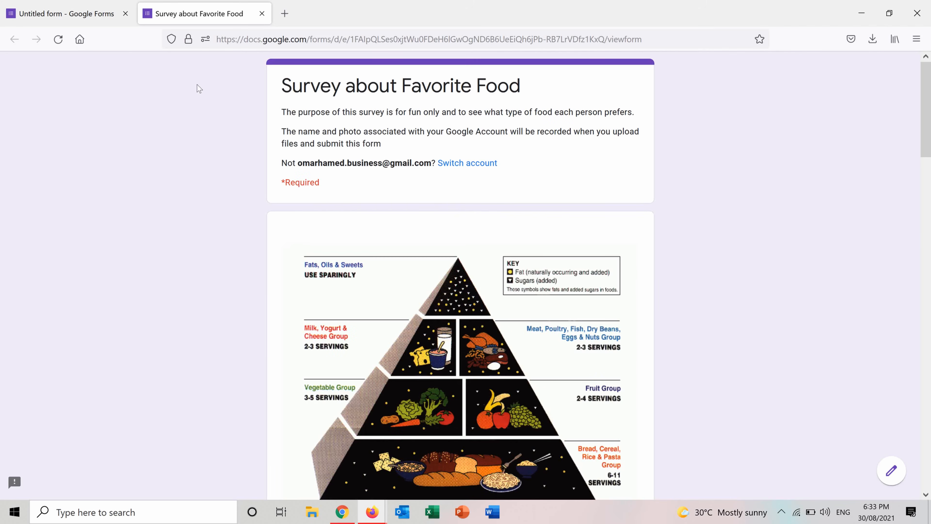
left_click(81, 4)
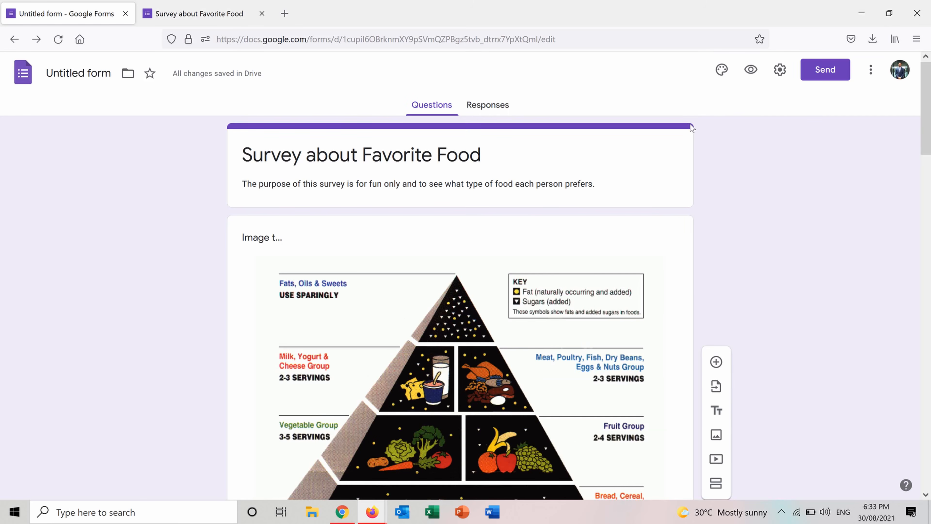
Step: Change the form theme to green with the third, darkest green background shade and the Formal font style
left_click(721, 74)
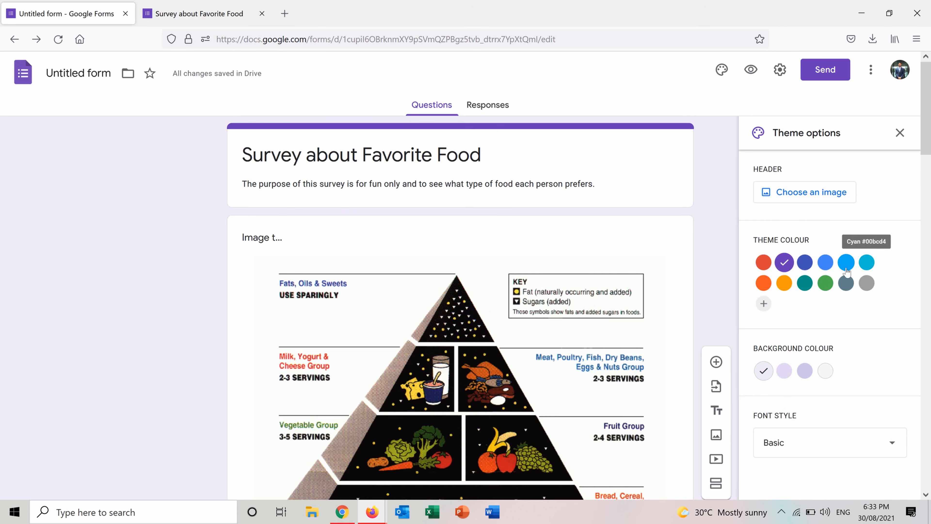
left_click(828, 285)
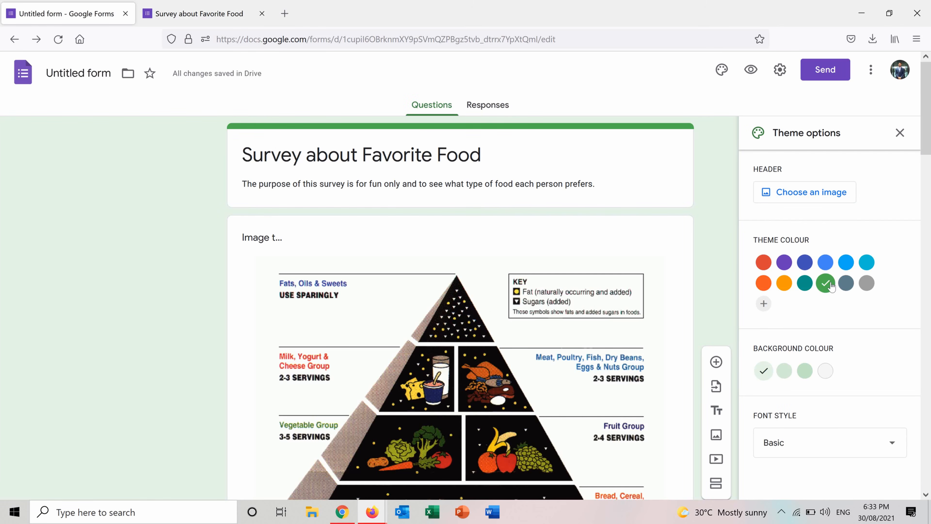
left_click(783, 374)
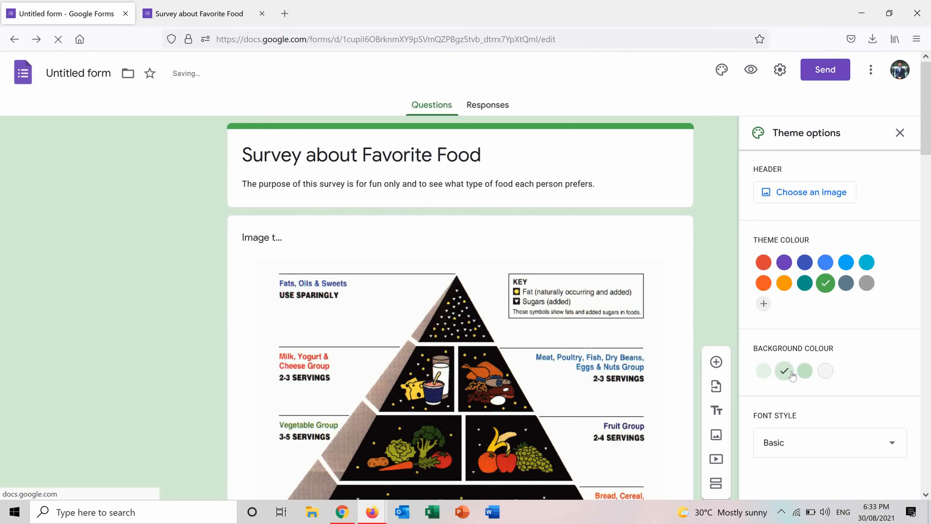
left_click(805, 373)
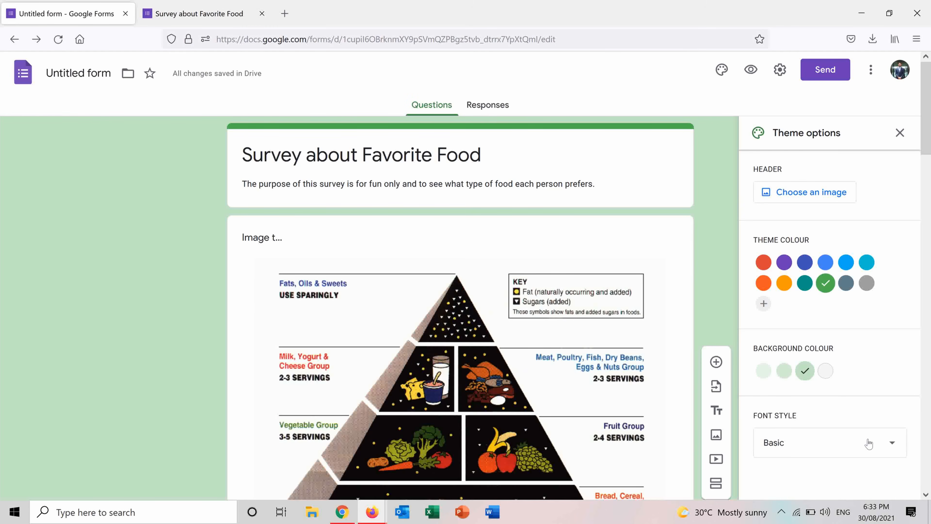
left_click(883, 444)
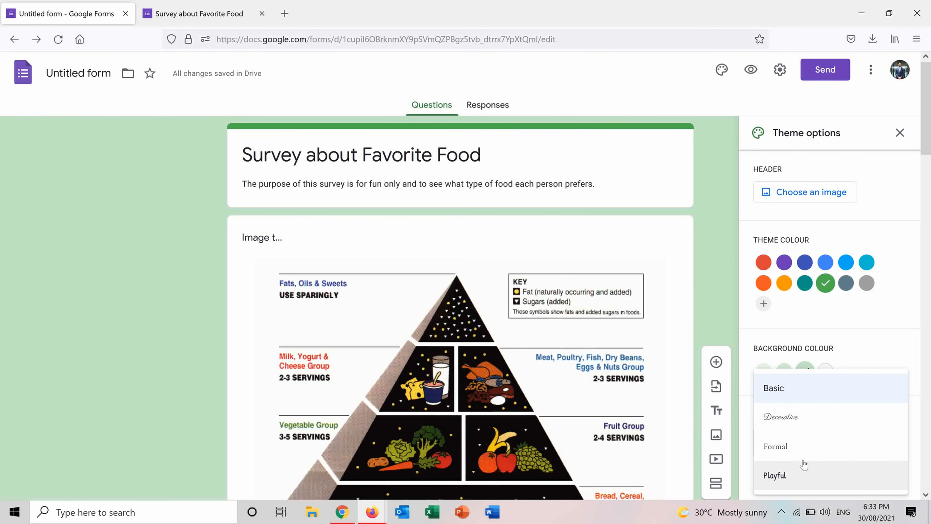
left_click(791, 454)
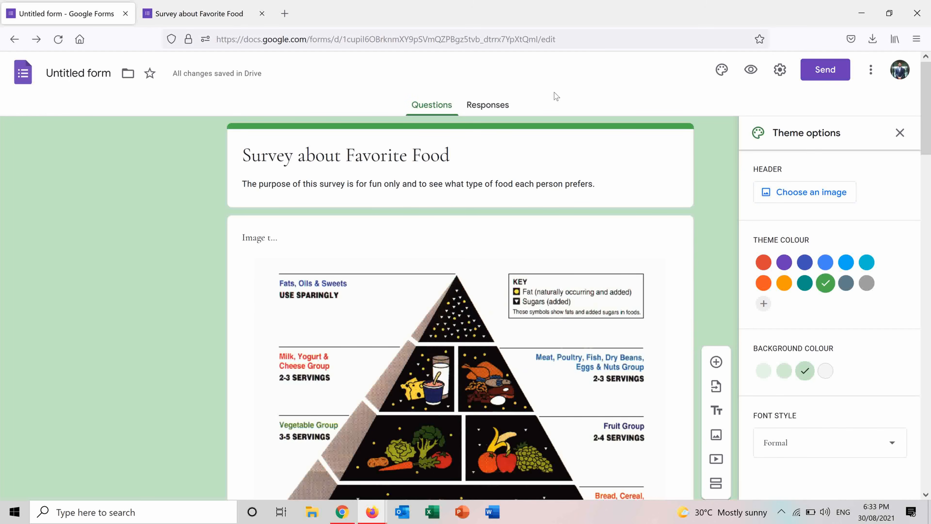
Step: Reload the survey preview to check the new theme, and return to the form editor
left_click(251, 18)
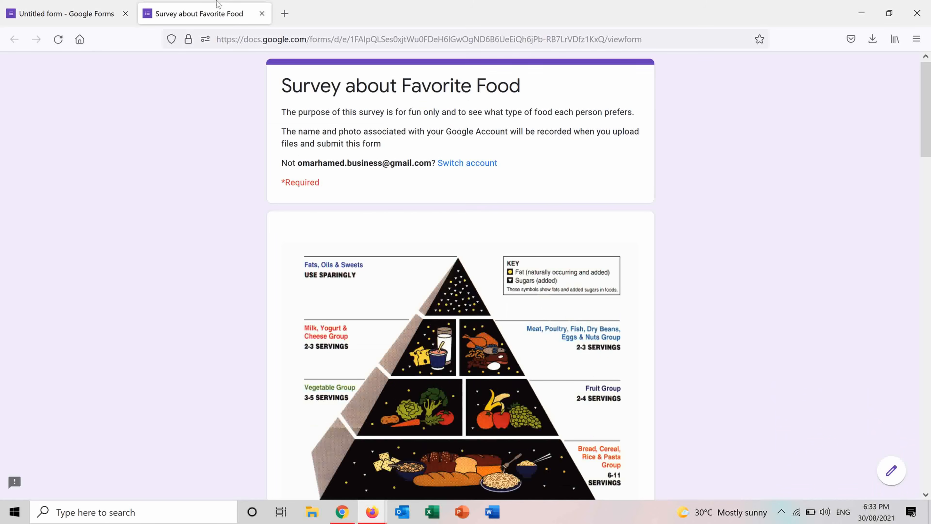
left_click(58, 38)
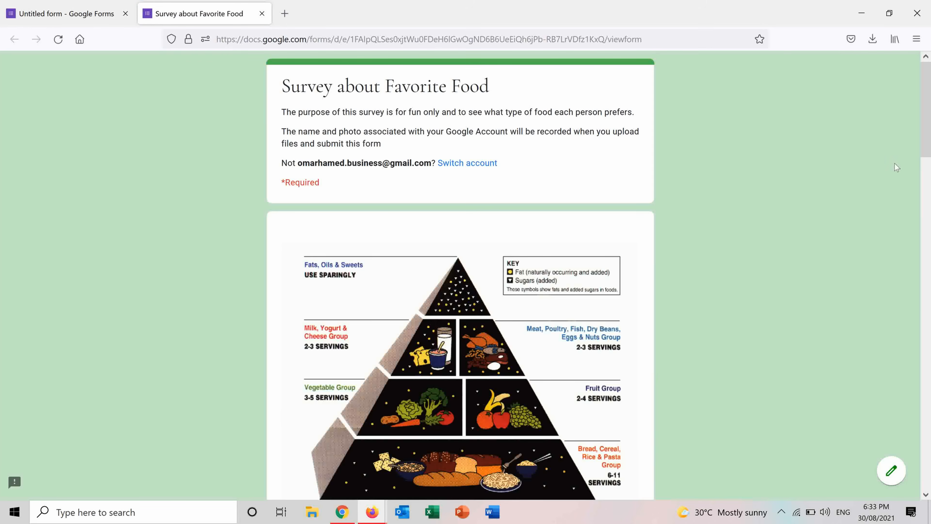
left_click_drag(925, 148, 841, 43)
left_click(70, 10)
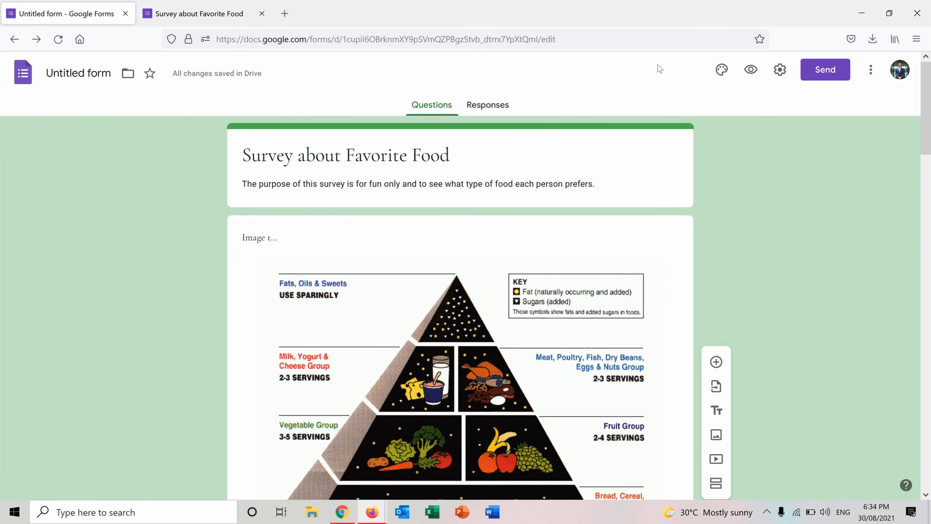
Step: Open the form's send options, shorten its share link, and check the HTML embed option
left_click(833, 71)
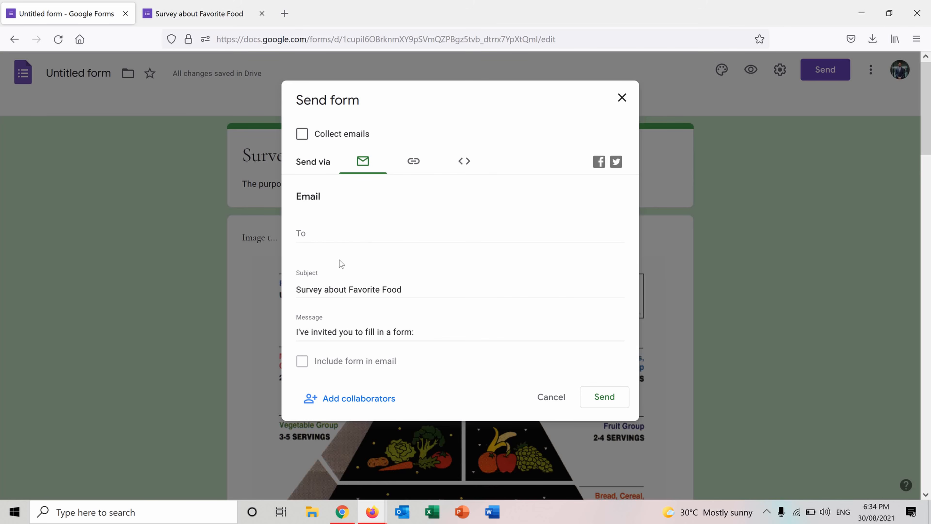
left_click(412, 165)
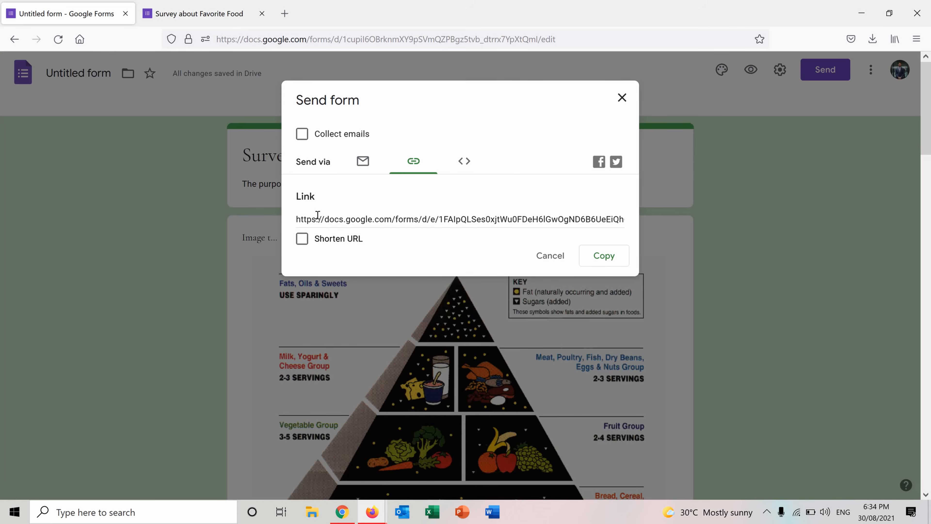
left_click(304, 242)
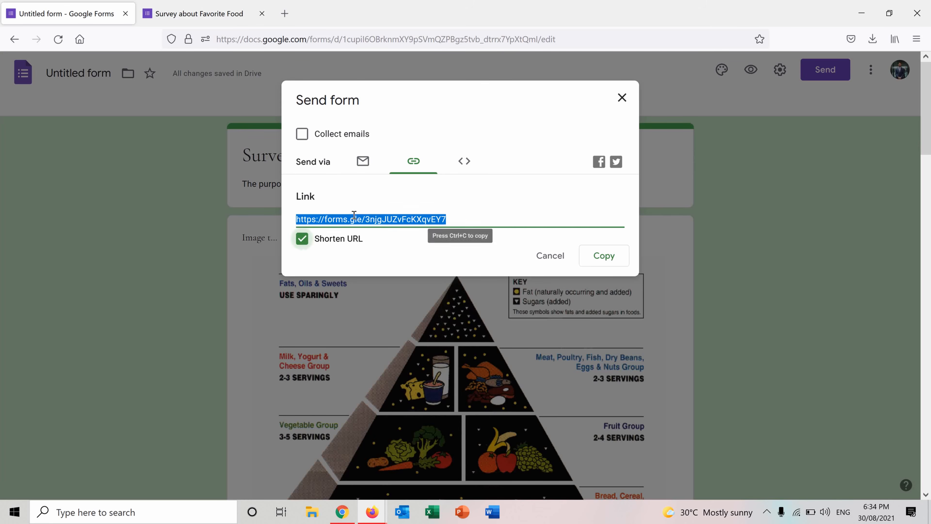
left_click(463, 164)
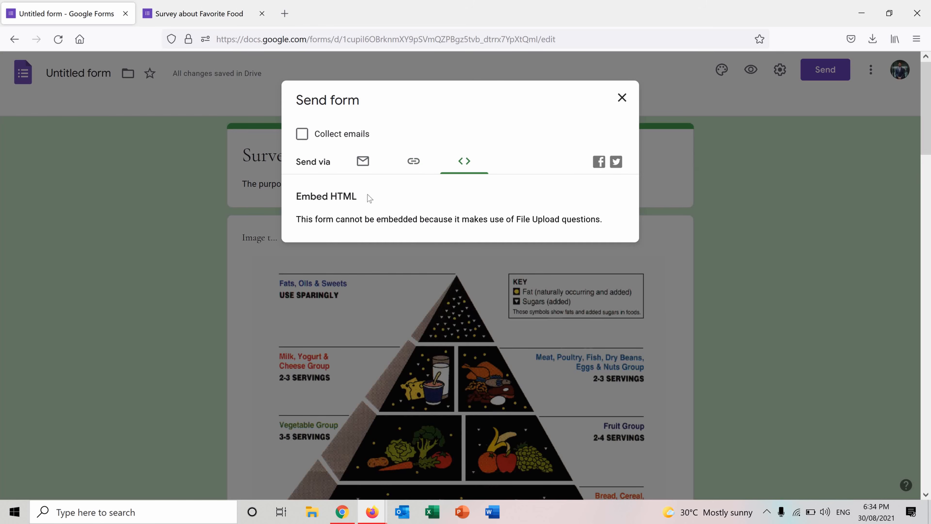
Step: Open the collaborator settings from the email send options and let anyone with the link edit the form
left_click(363, 164)
left_click(335, 402)
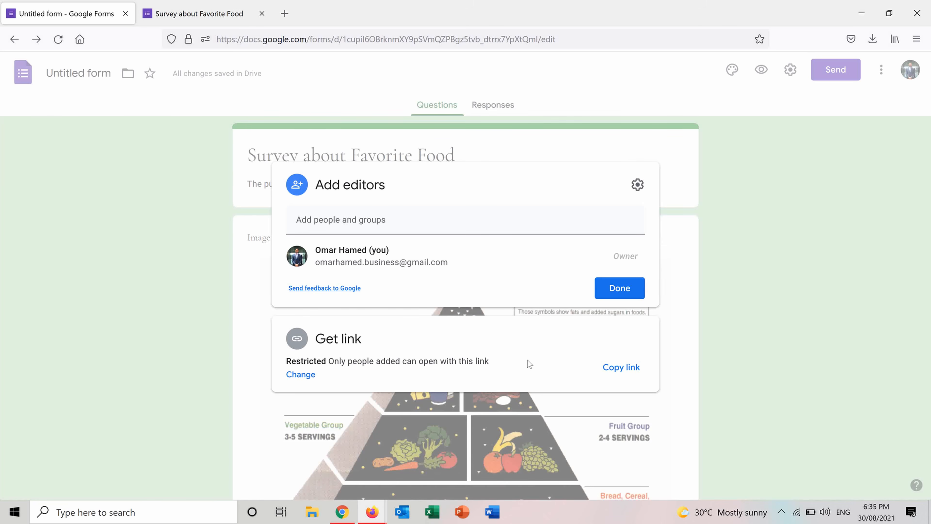
left_click(300, 374)
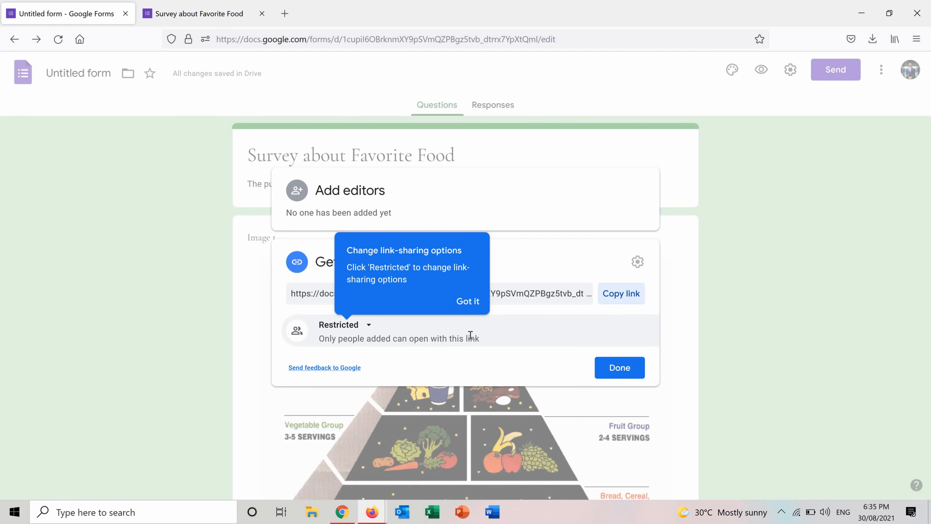
left_click(369, 326)
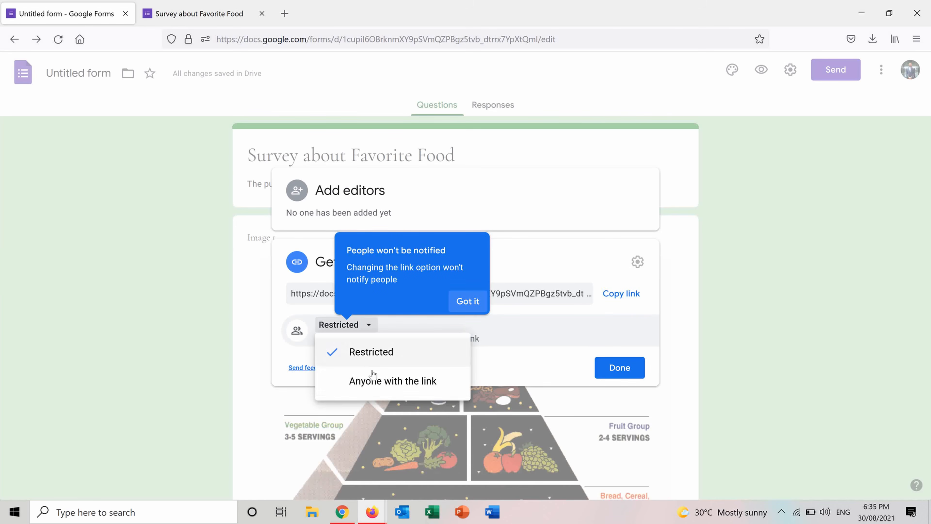
left_click(370, 382)
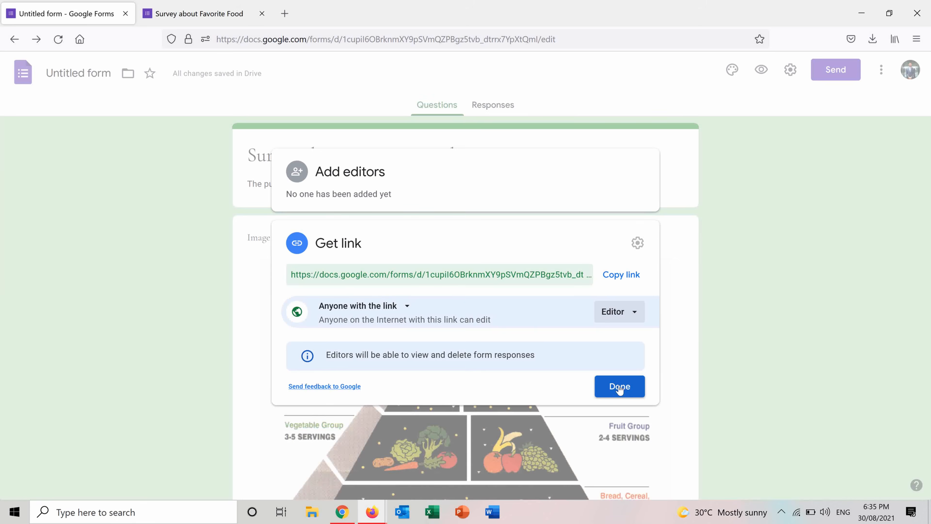
left_click(619, 386)
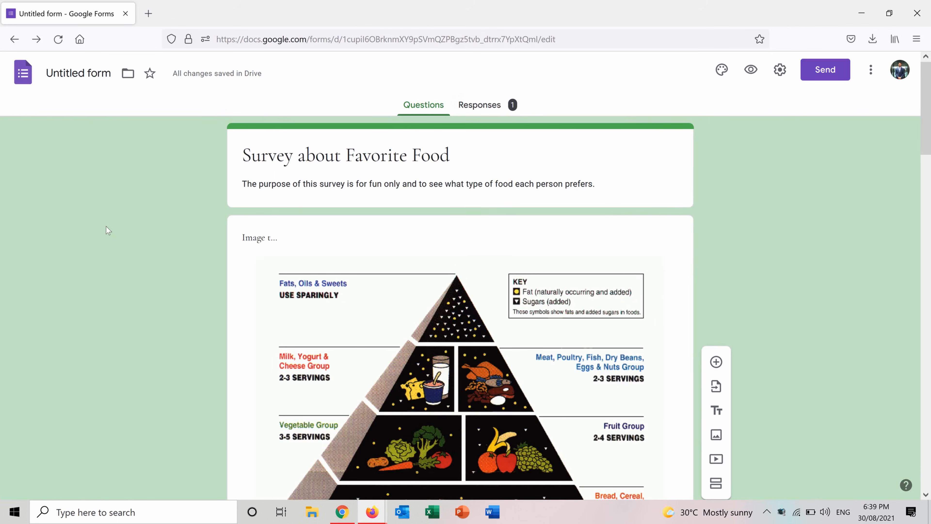
Step: Look through the response summary down to the lunch picture question, view the uploaded image, and return to the responses
left_click(489, 105)
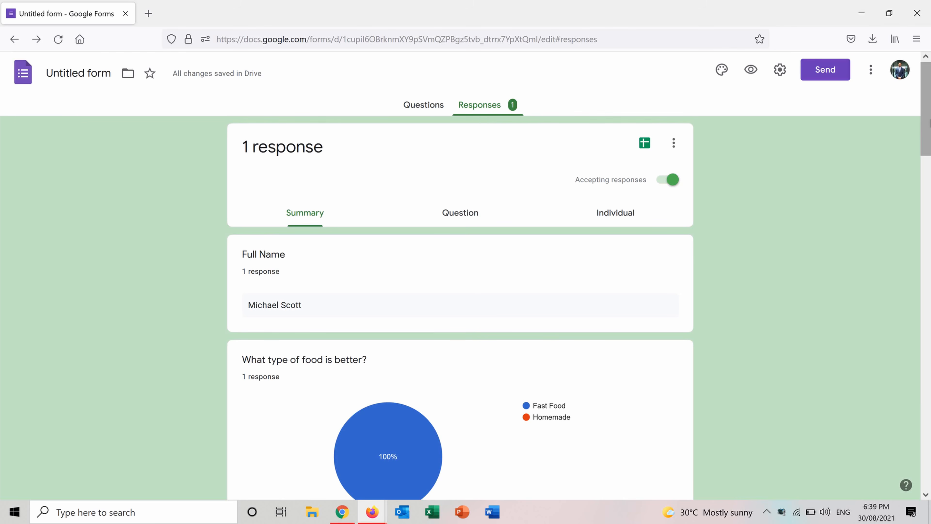
left_click_drag(929, 123, 895, 212)
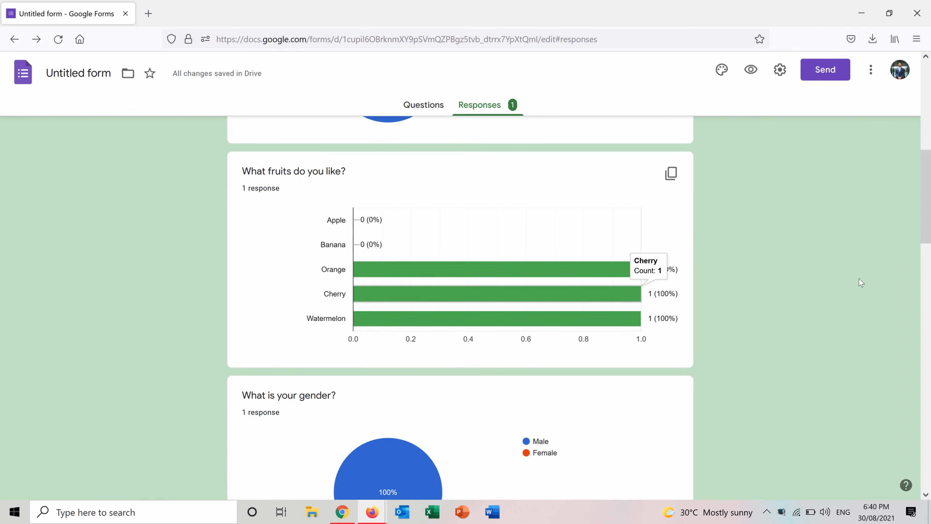
left_click_drag(927, 217, 887, 303)
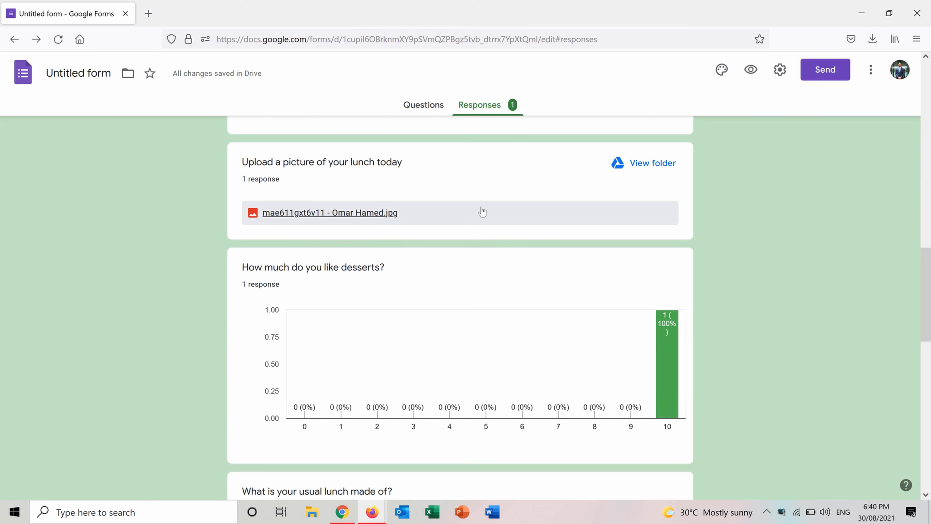
left_click(310, 213)
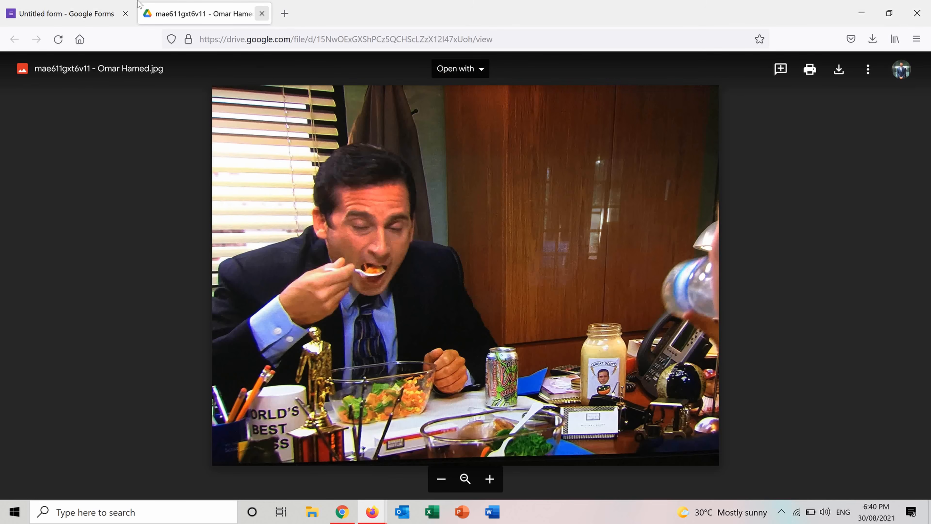
left_click(66, 14)
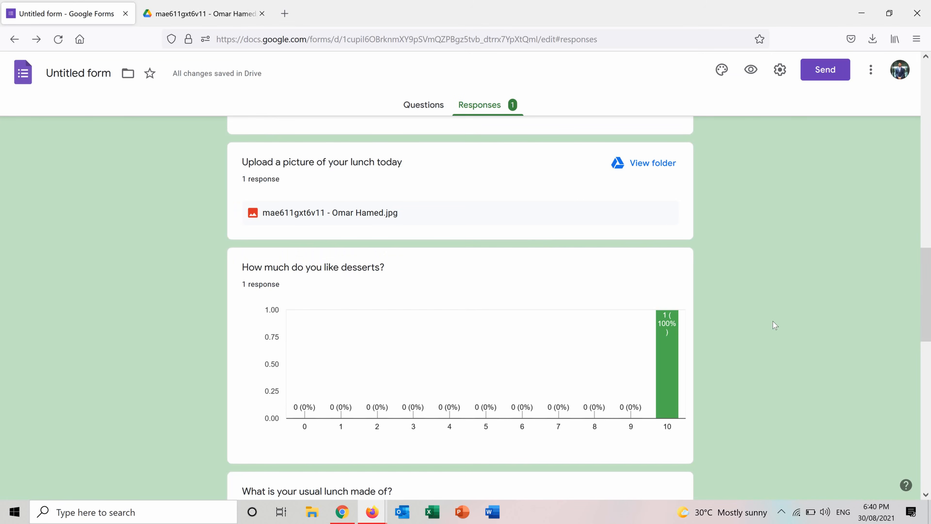
Step: Examine the remaining summary results for desserts, usual lunch, meal components, date of birth and lunch time
left_click_drag(926, 295, 929, 350)
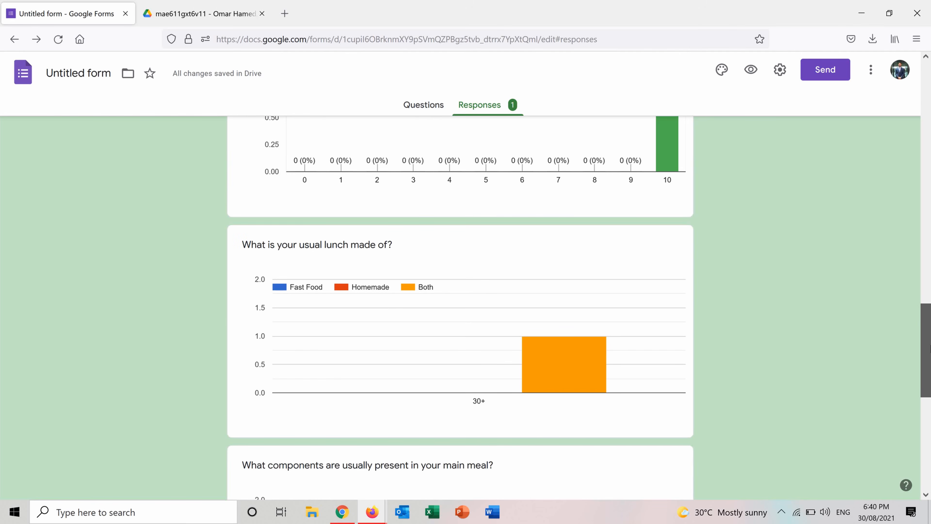
scroll(460, 304, "down", 10)
scroll(459, 304, "up", 12)
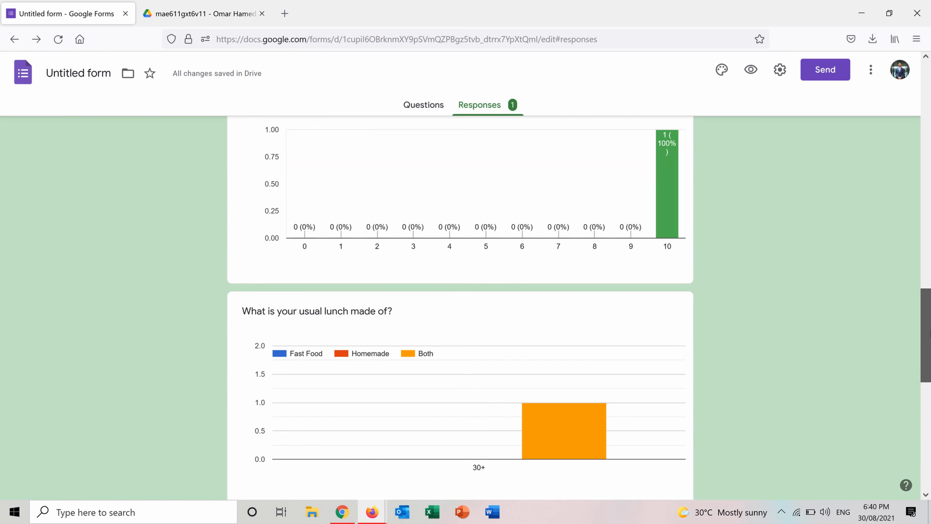
mouse_move(552, 416)
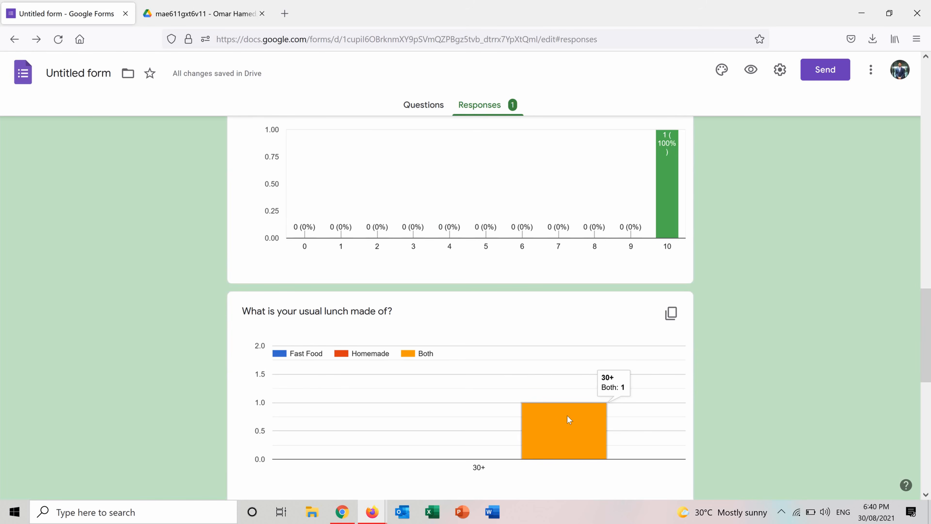
scroll(713, 364, "down", 8)
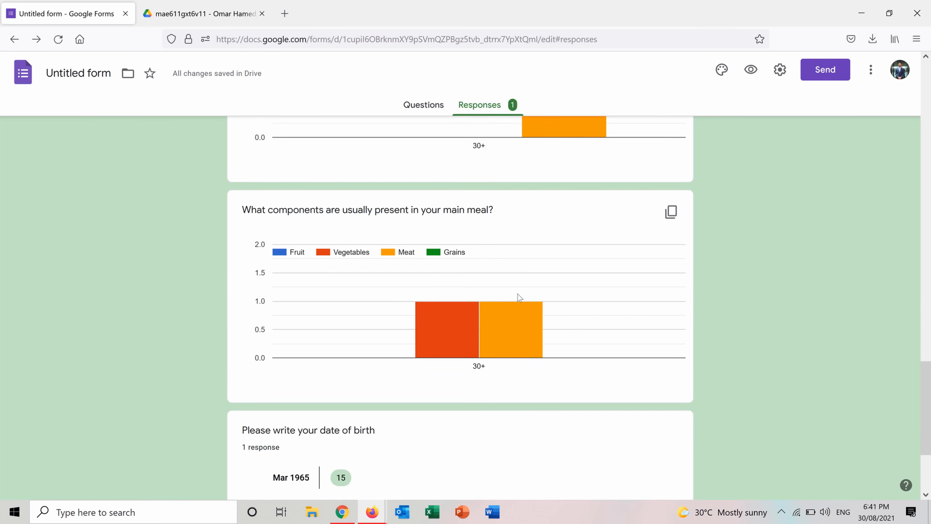
scroll(913, 371, "down", 4)
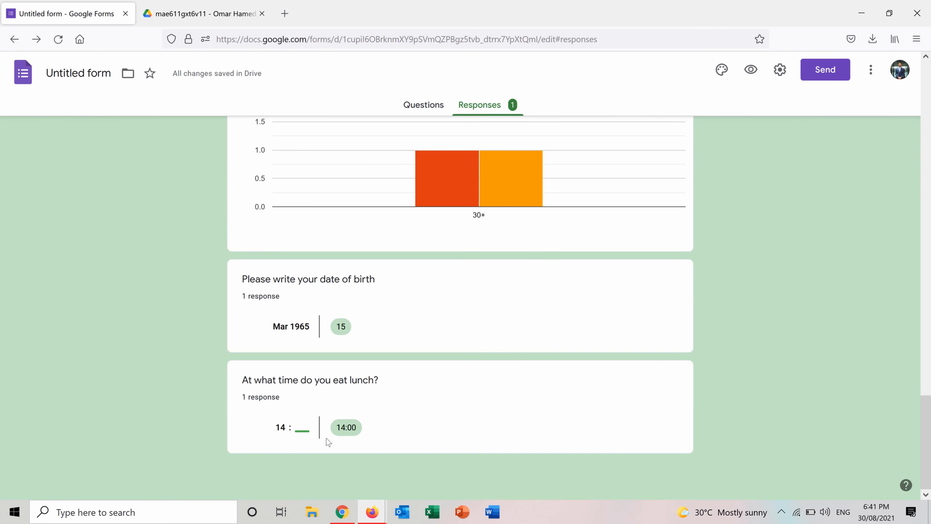
scroll(326, 438, "up", 20)
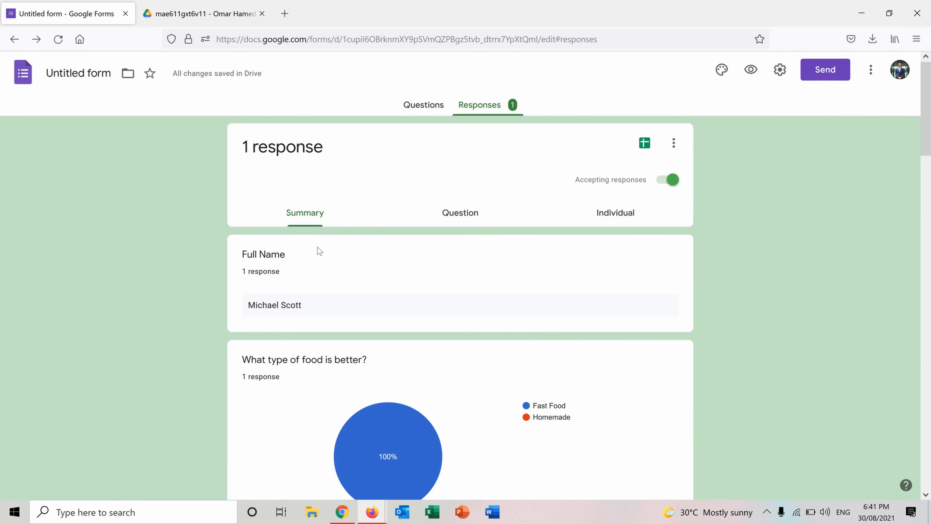
Step: Show the responses by question and view the answers to "What is your gender?"
left_click(473, 221)
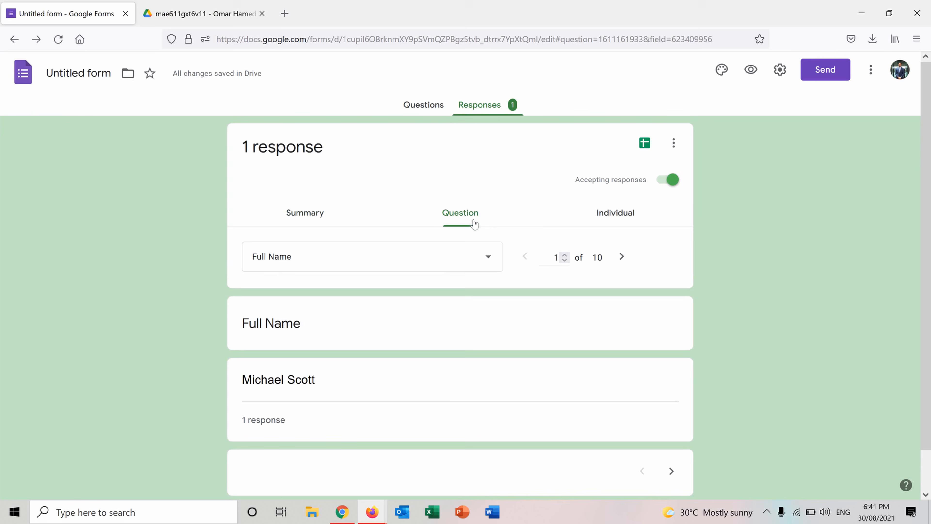
left_click(486, 263)
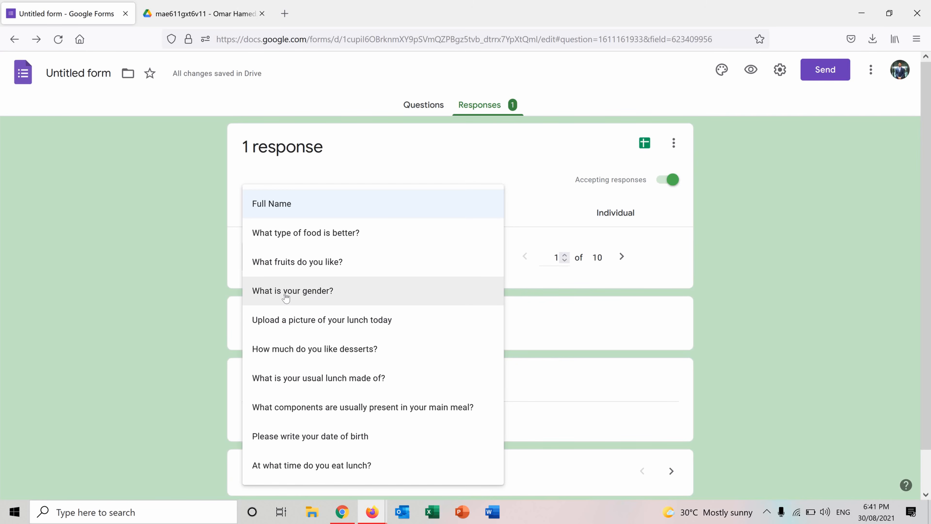
left_click(301, 293)
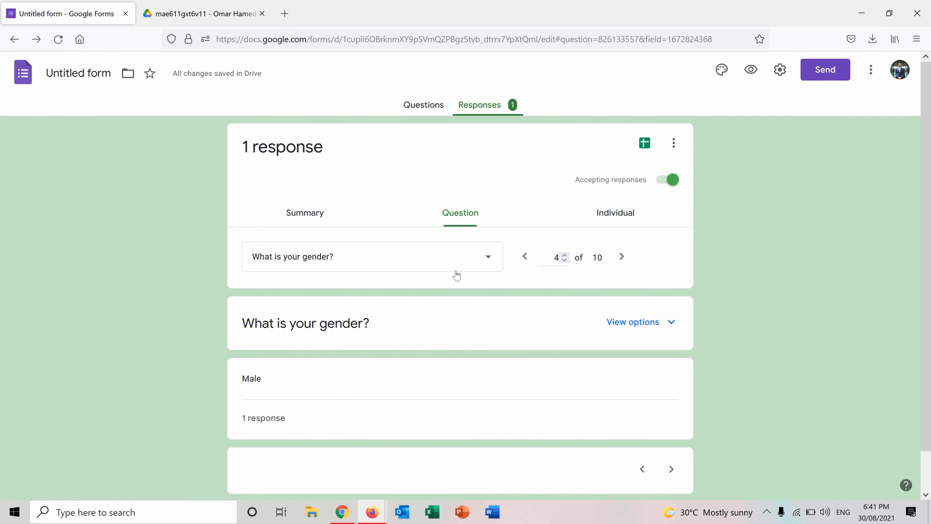
scroll(926, 210, "down", 1)
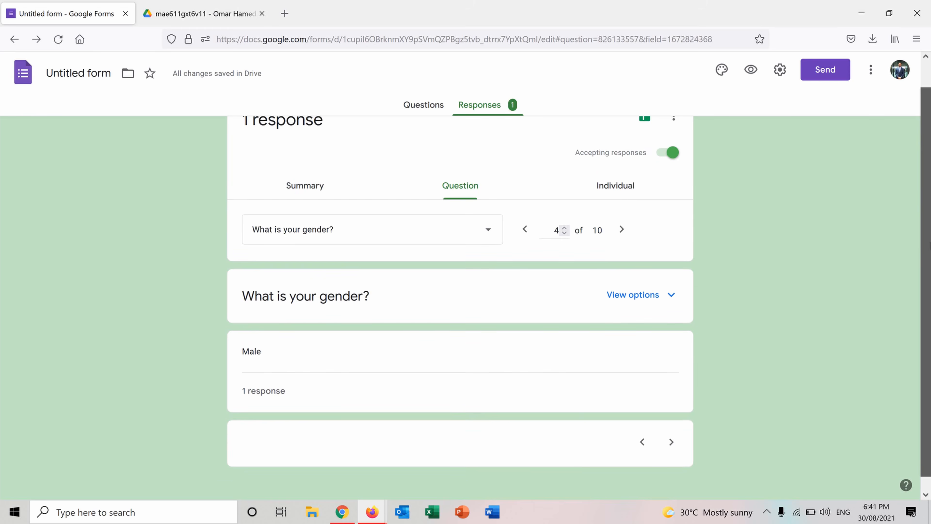
scroll(929, 343, "down", 1)
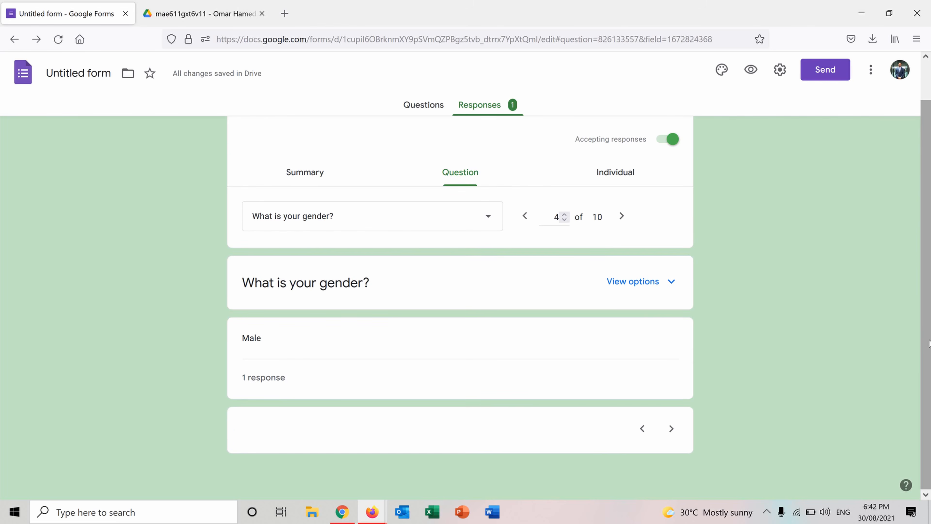
scroll(929, 343, "up", 2)
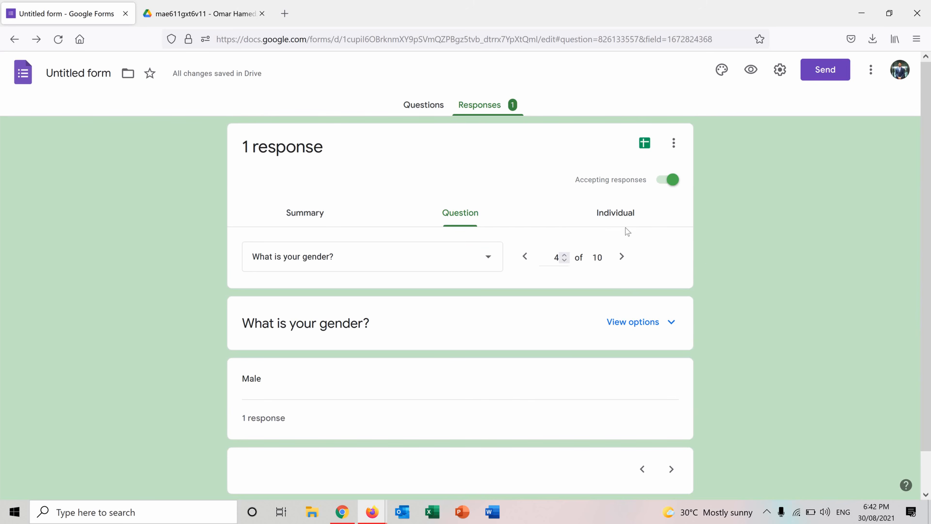
Step: Show the answer options of "What is your gender?" and look through the individual response
left_click(660, 329)
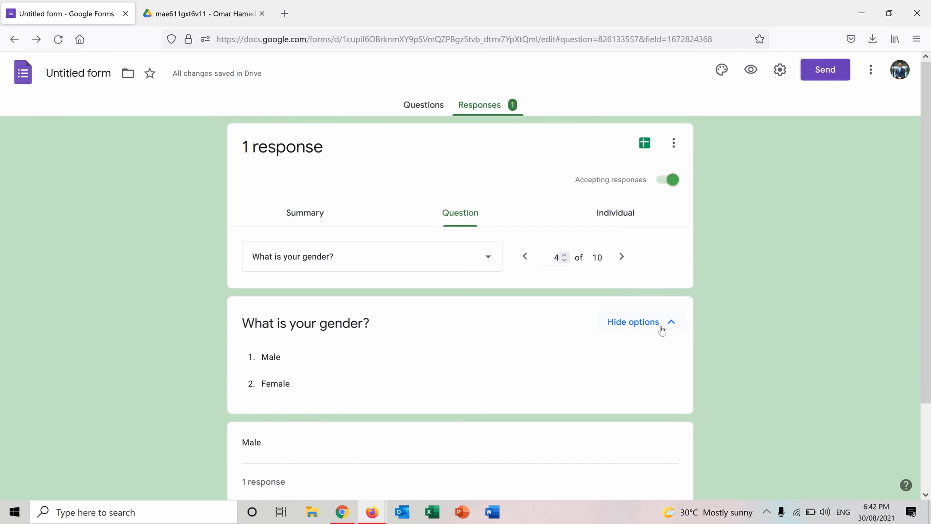
left_click(621, 218)
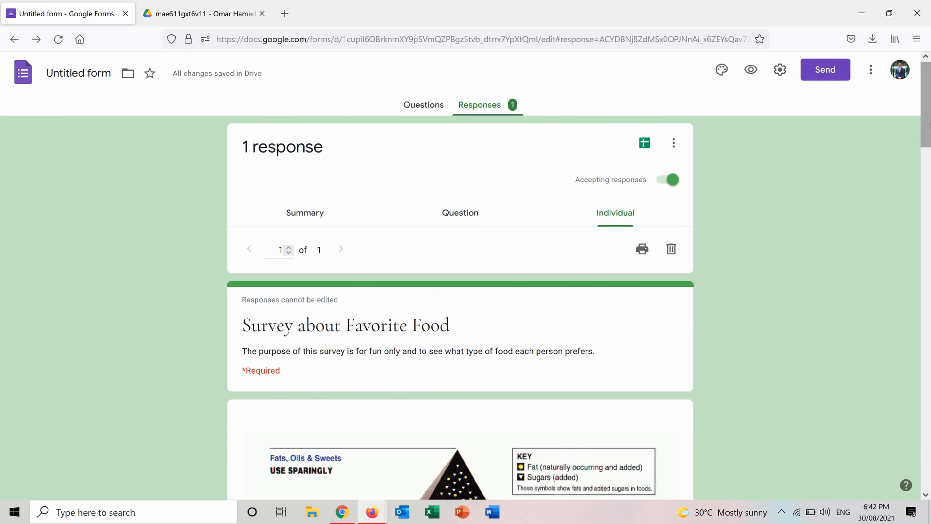
scroll(927, 165, "down", 3)
left_click_drag(929, 176, 930, 140)
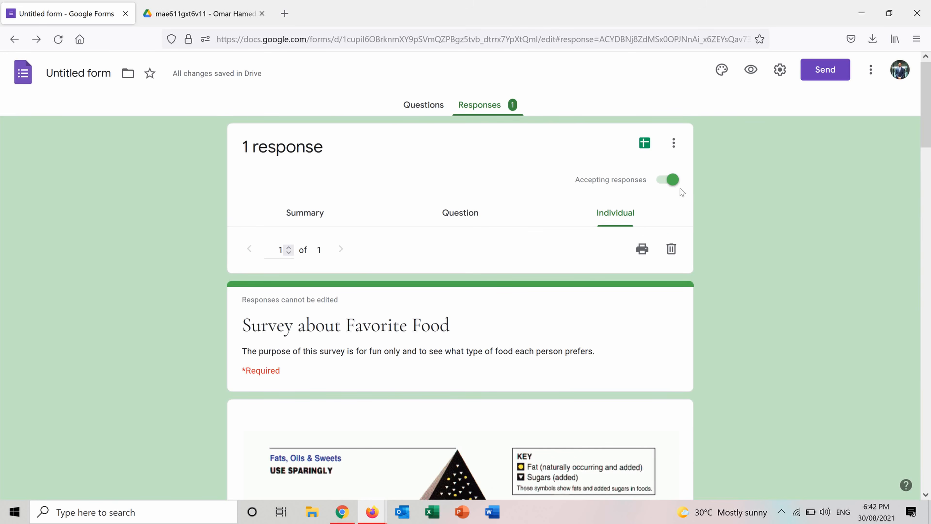
Step: Stop accepting responses and send the collected answers to a new spreadsheet named "Untitled form (Responses)"
left_click(669, 182)
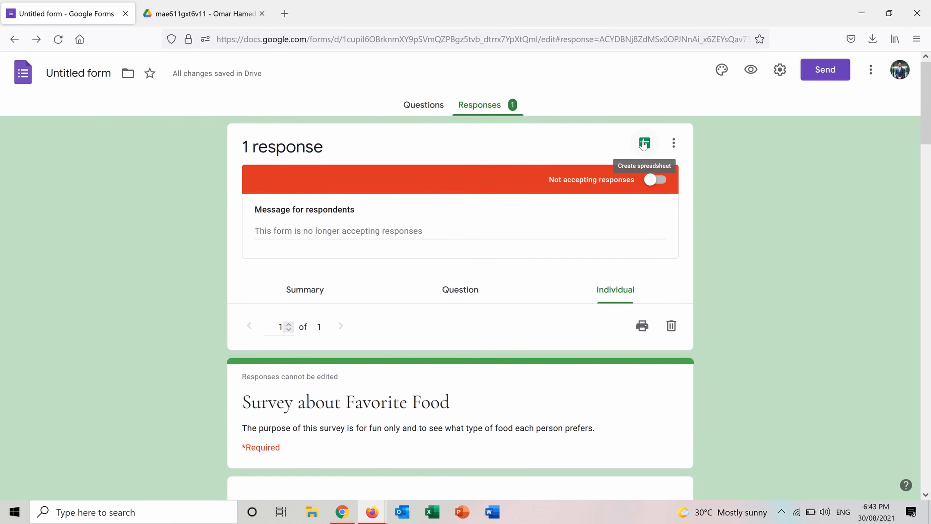
left_click(644, 146)
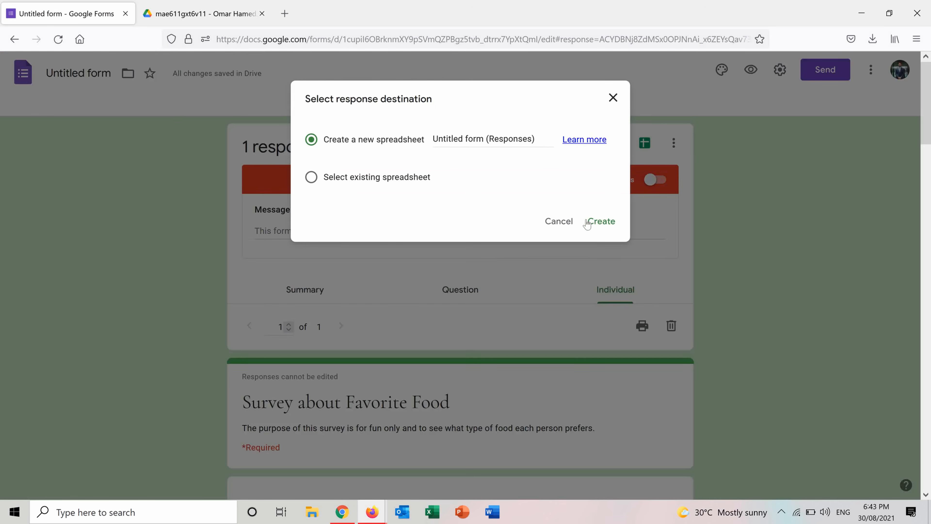
left_click(601, 221)
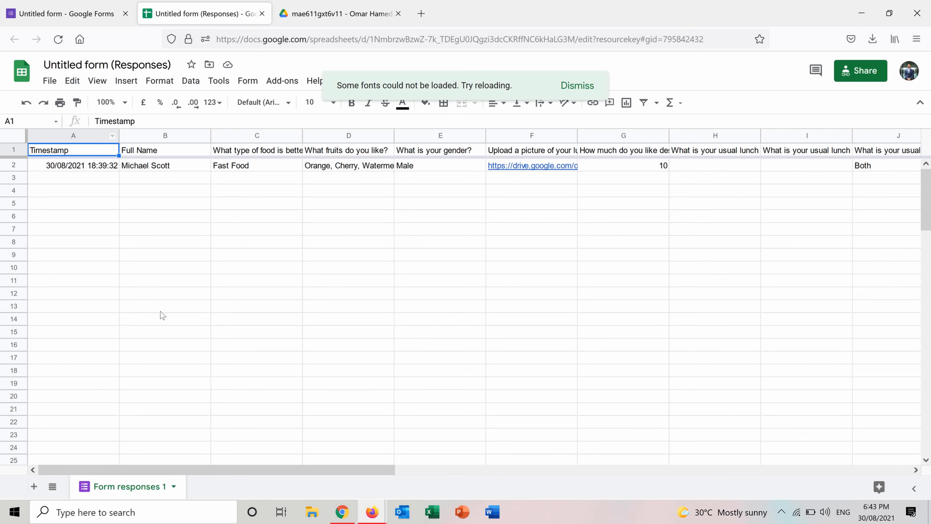
left_click_drag(198, 470, 125, 433)
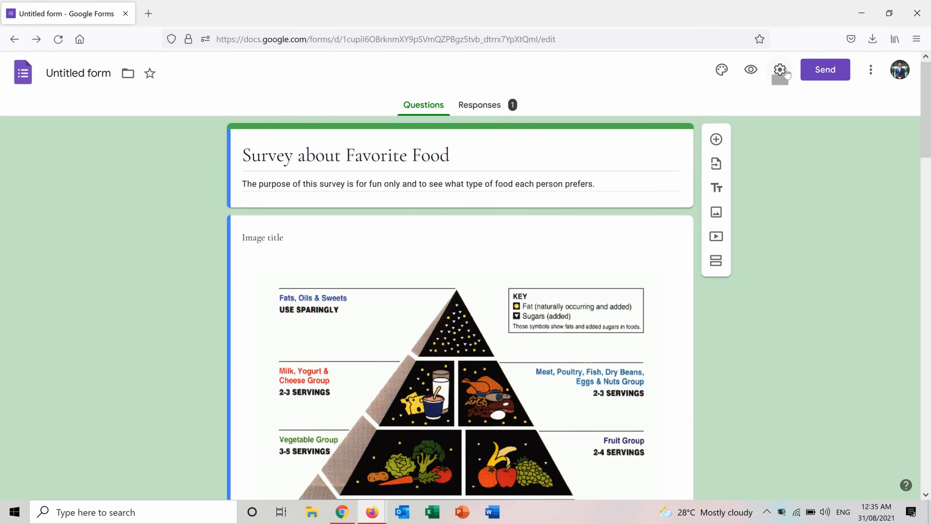
Step: Turn on Collect emails in the form's general settings and view the size limits available for uploaded files
left_click(784, 70)
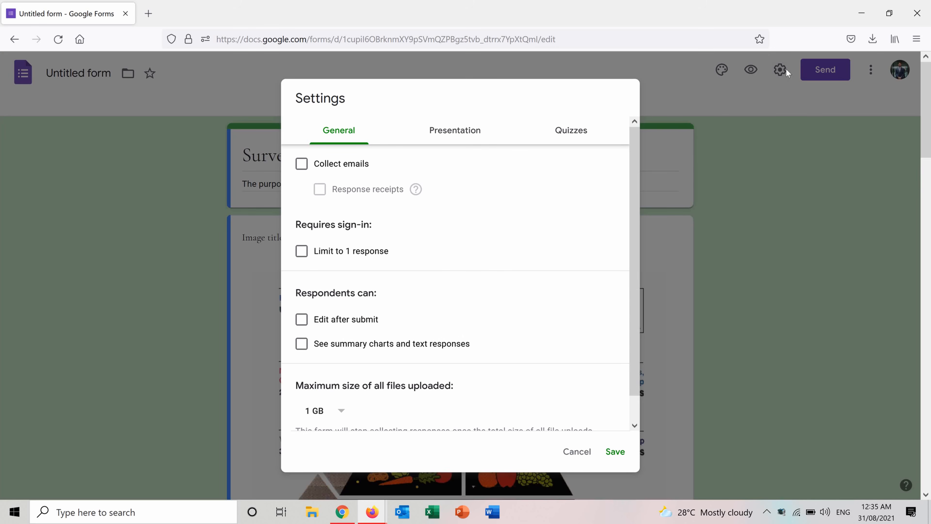
left_click(302, 165)
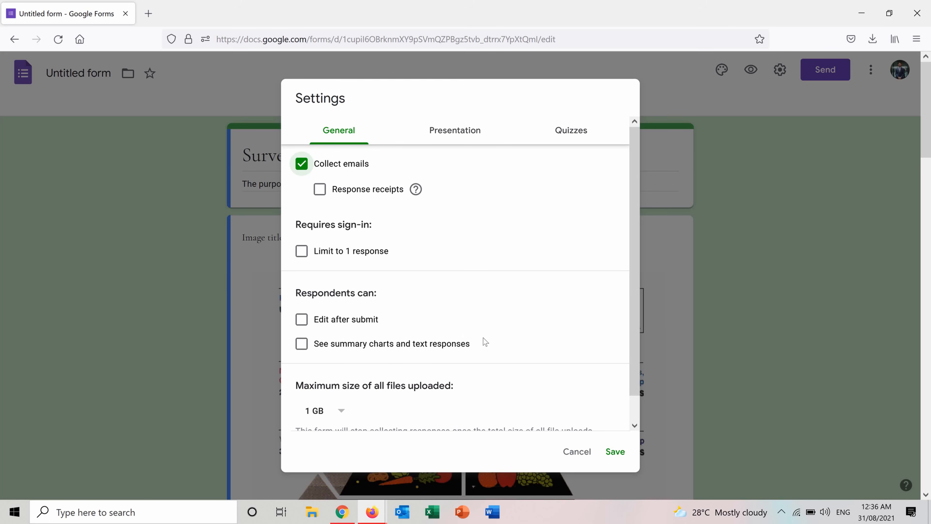
left_click_drag(634, 295, 637, 342)
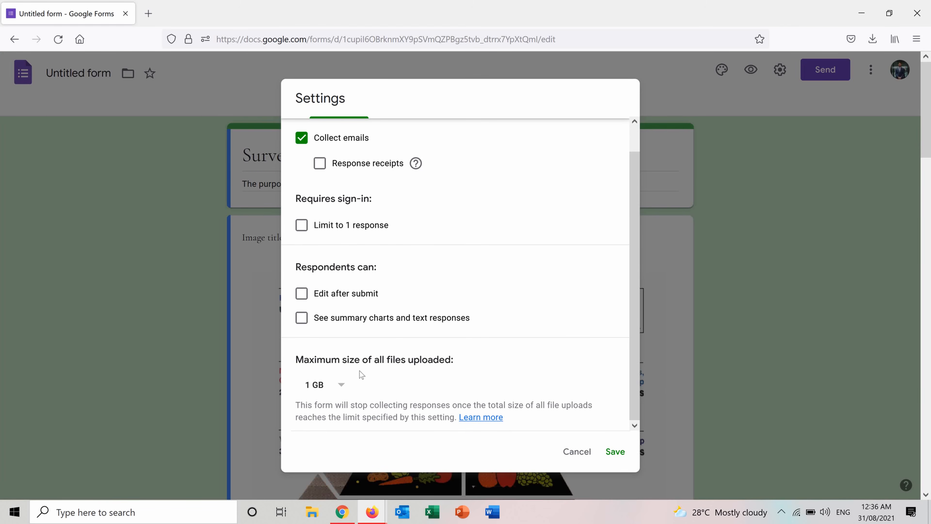
left_click(342, 386)
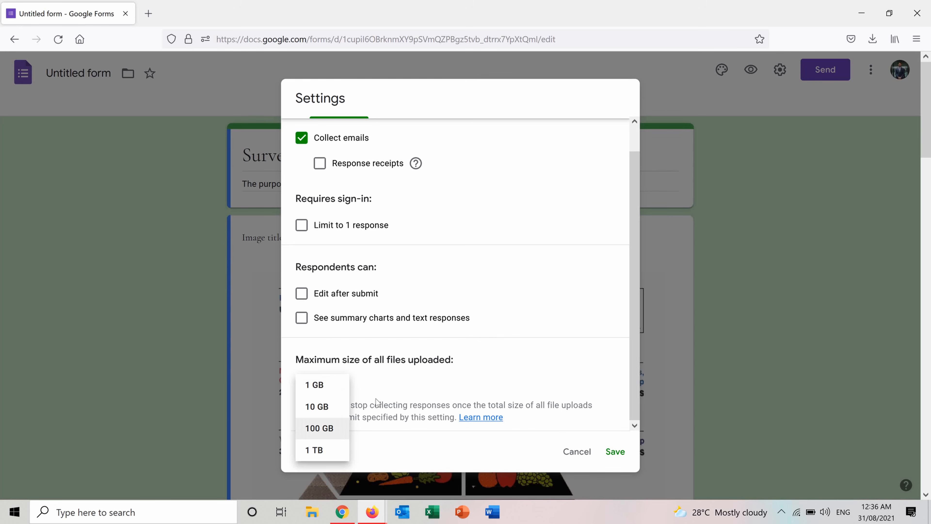
left_click(525, 359)
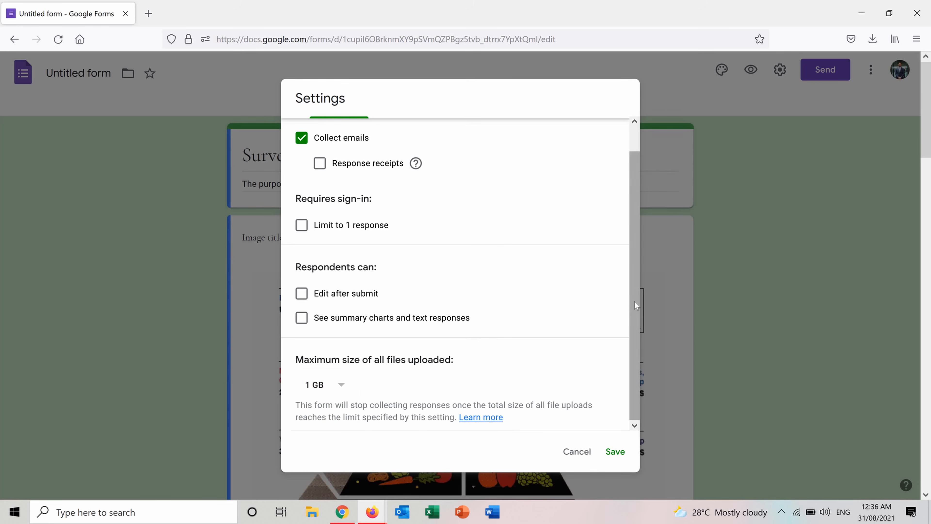
left_click_drag(635, 304, 634, 229)
Step: In the presentation settings, enable the progress bar and set the confirmation message to "Thank you for your answers!"
left_click(461, 135)
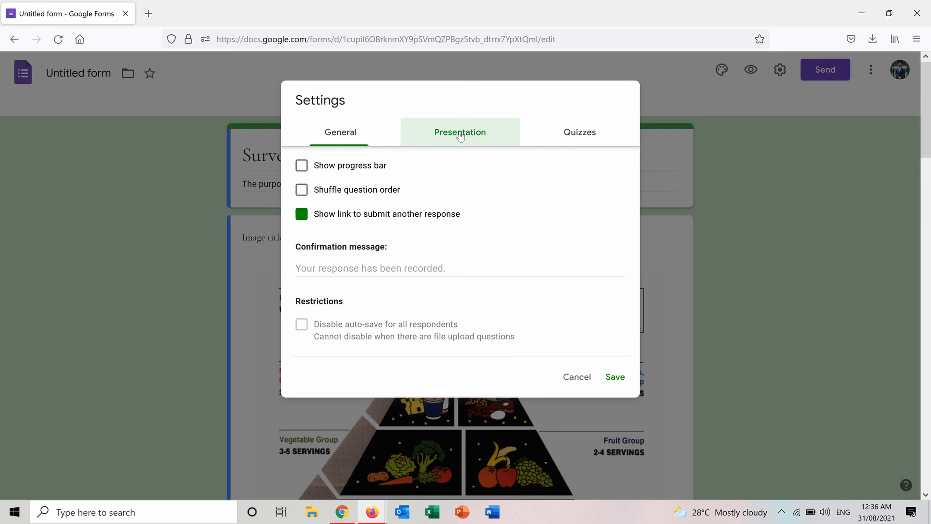
left_click(302, 168)
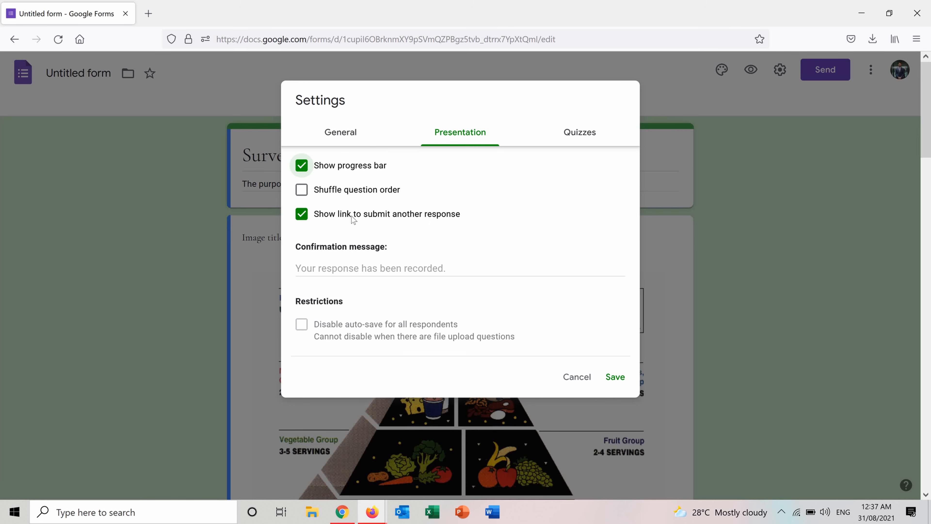
left_click(365, 273)
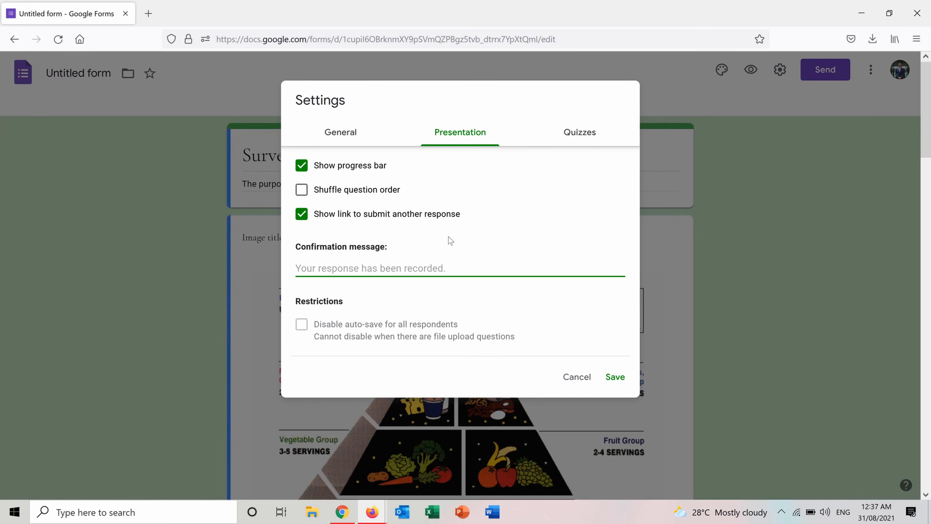
type("Thank you for your answers!")
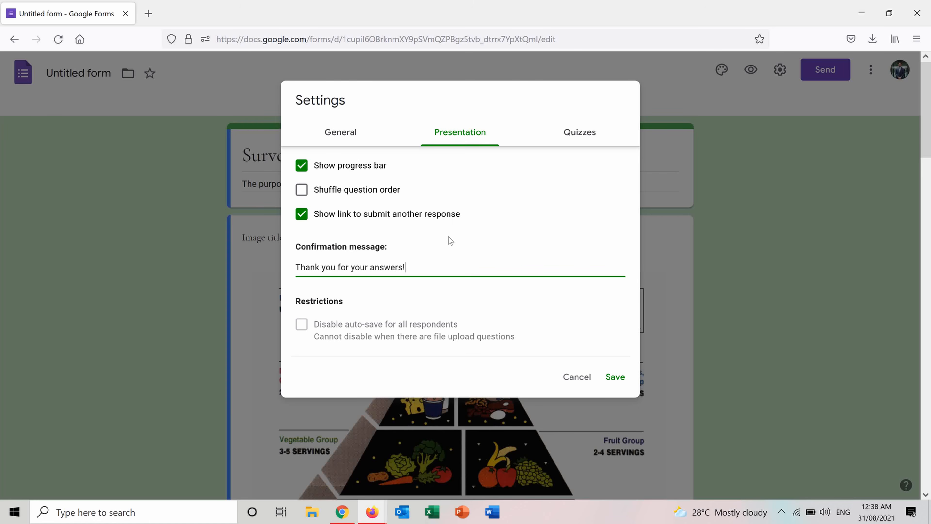
Step: Make the form a quiz, hide missed questions, correct answers and point values from respondents, and save the settings
left_click(576, 139)
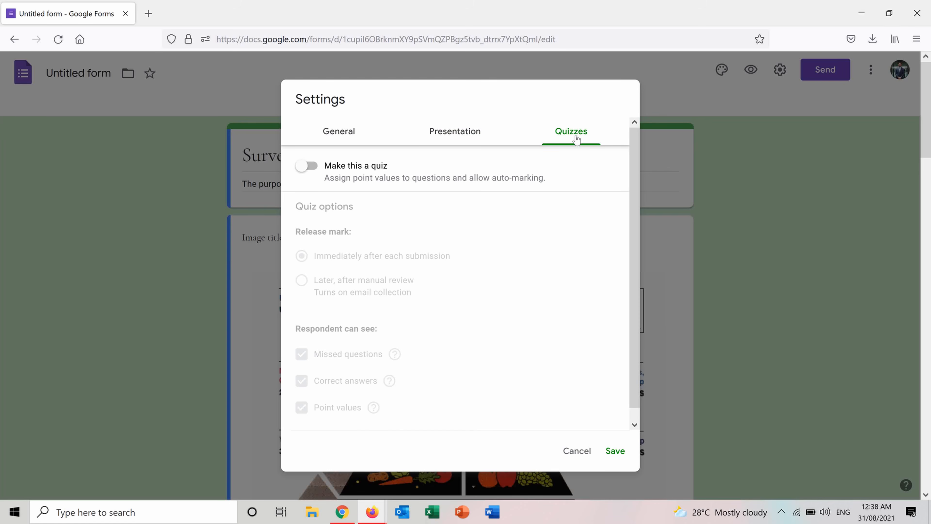
left_click(307, 171)
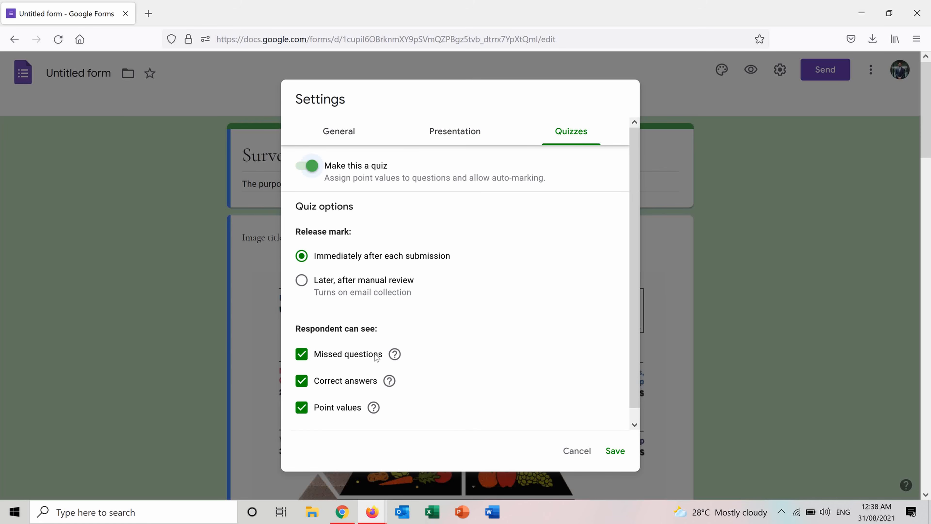
left_click(300, 358)
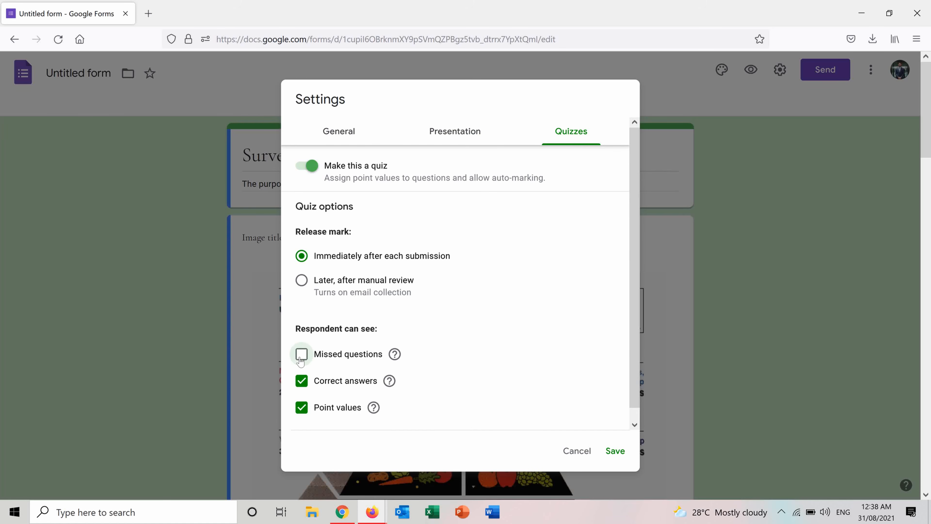
left_click(304, 384)
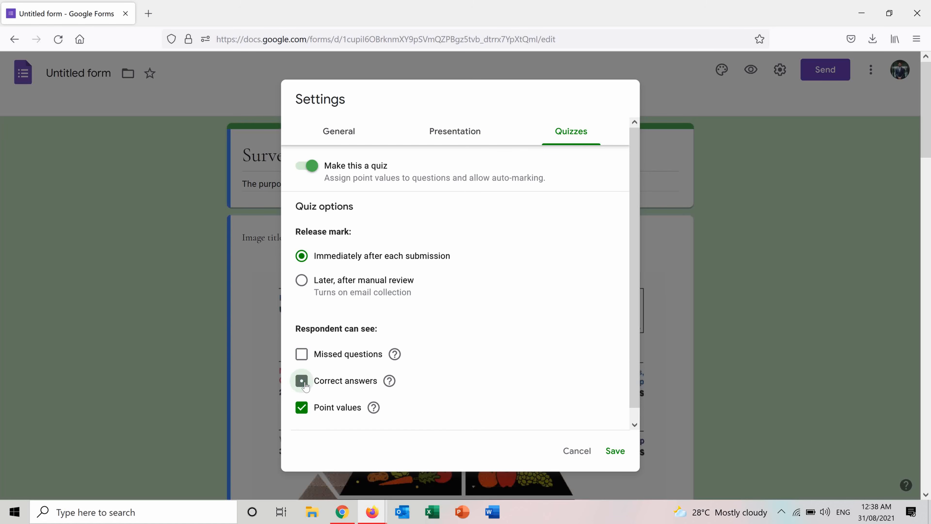
left_click(302, 409)
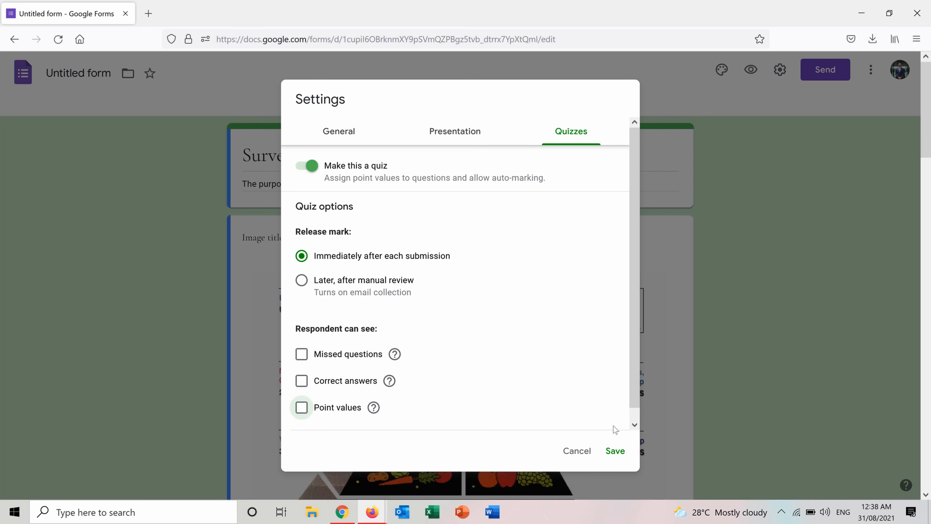
left_click(614, 451)
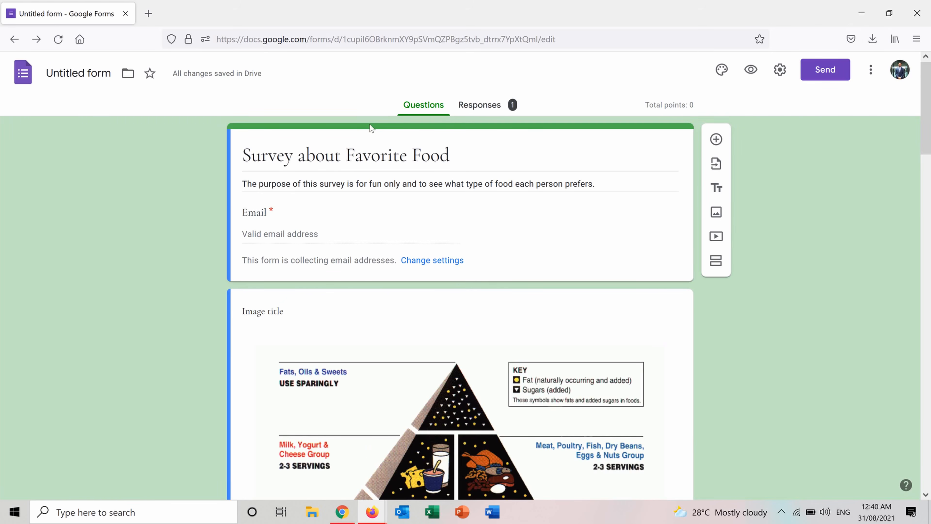
Step: Mark Fast Food as the correct answer to "What type of food is better?" and assign the question 5 points
left_click_drag(930, 133, 930, 281)
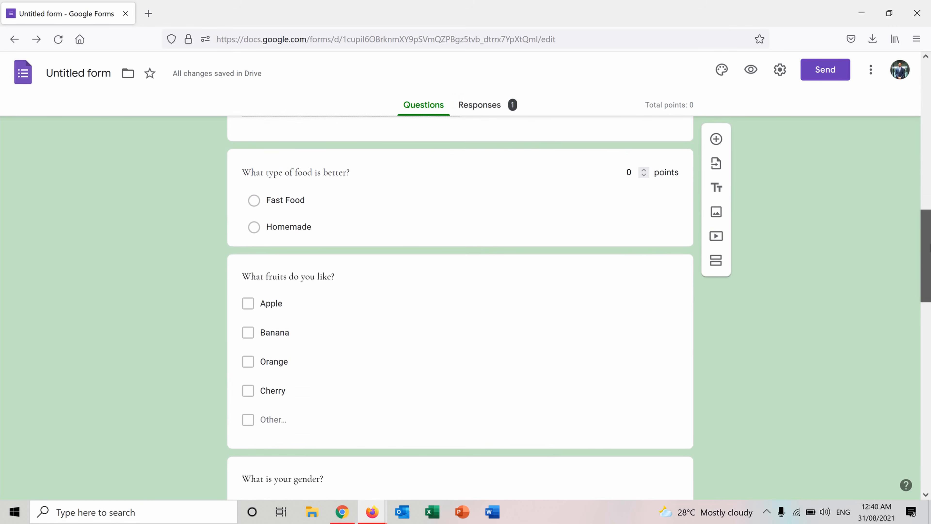
left_click(441, 199)
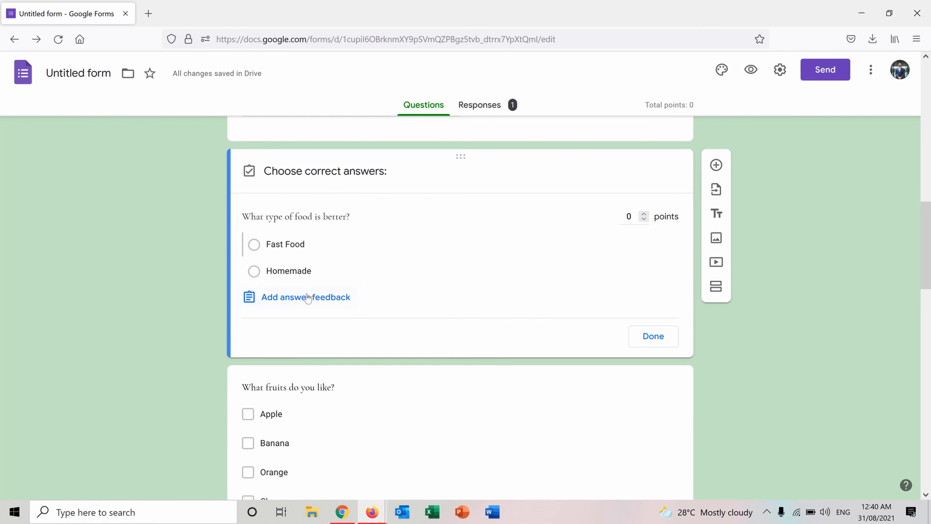
left_click(251, 248)
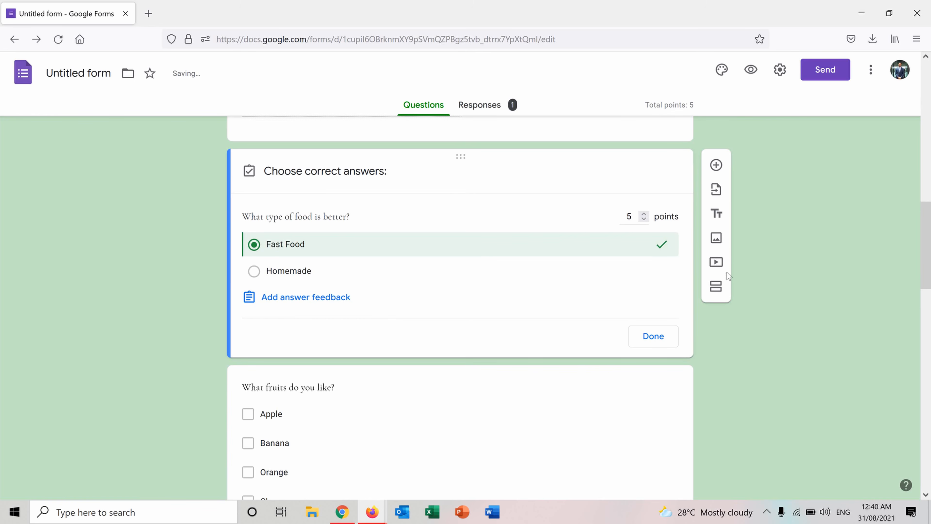
Step: View the feedback options for incorrect and correct answers, including adding a link or YouTube video, and leave without saving
left_click(297, 298)
left_click(398, 184)
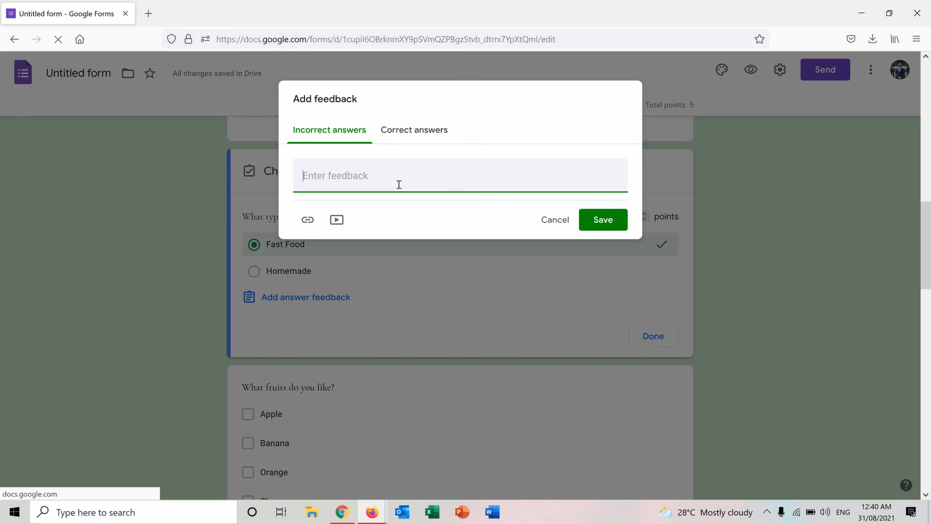
left_click(418, 135)
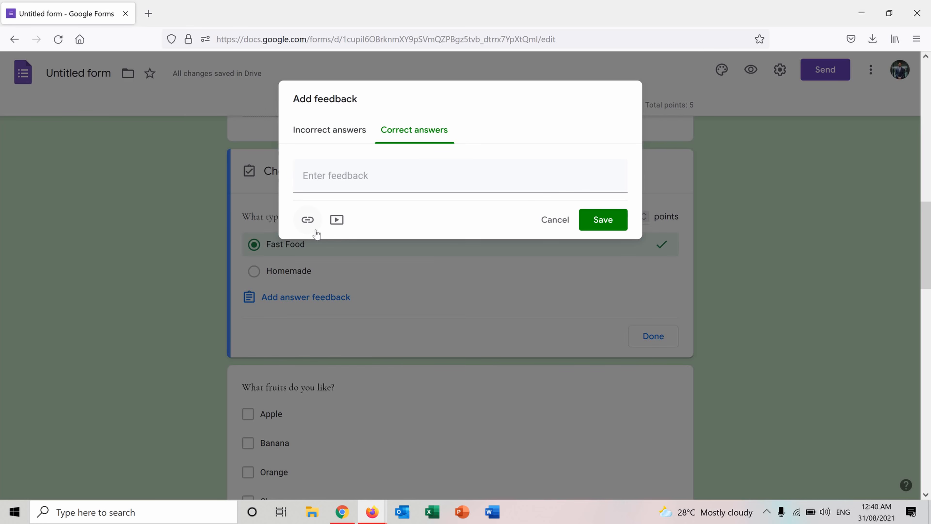
left_click(307, 222)
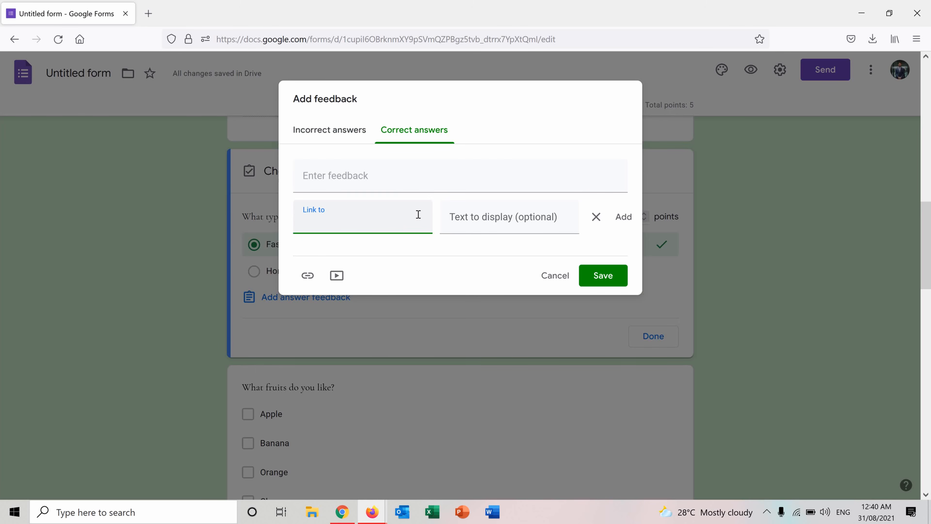
left_click(336, 275)
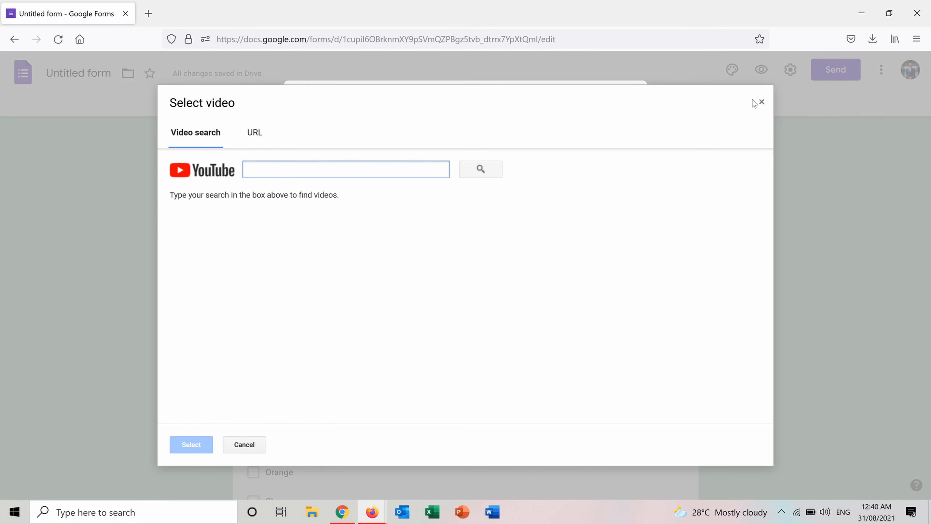
left_click(762, 102)
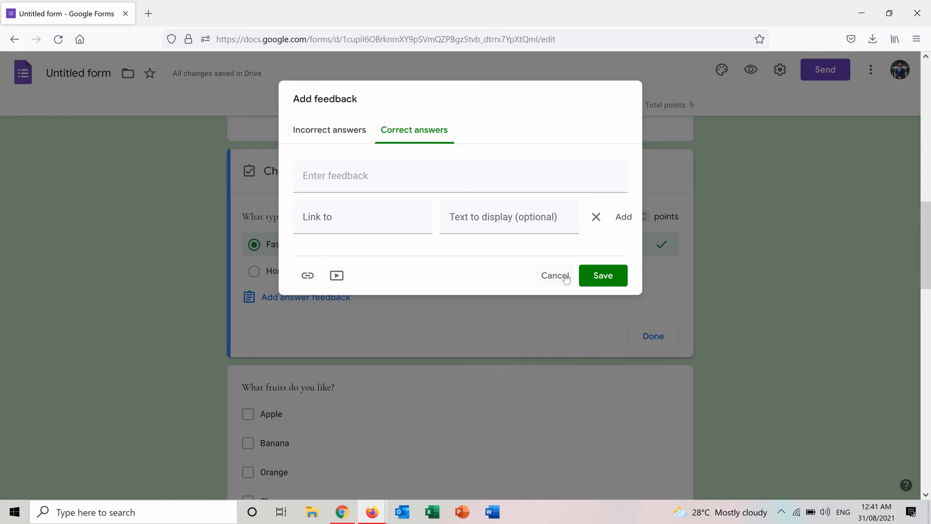
left_click(555, 275)
Step: Review the response summary's quiz insights and the results for "What type of food is better?"
scroll(930, 203, "up", 2)
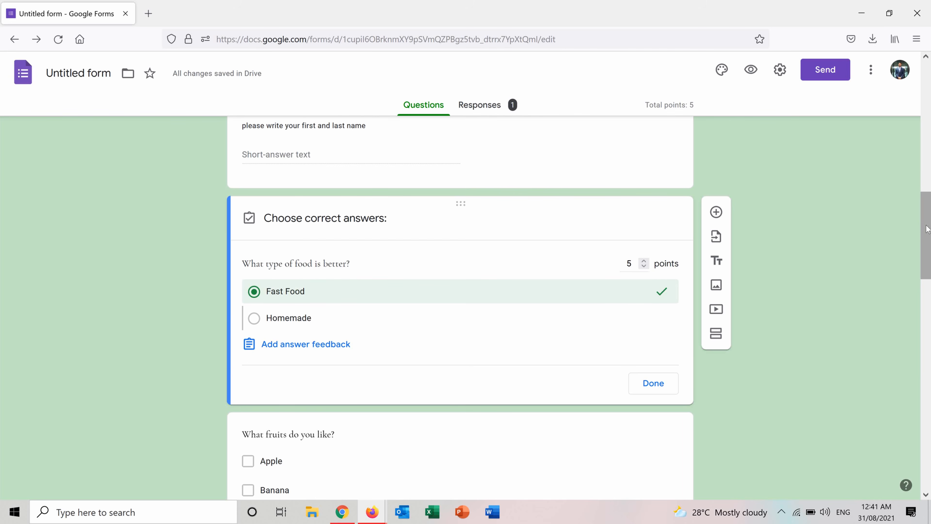
left_click_drag(927, 226, 929, 235)
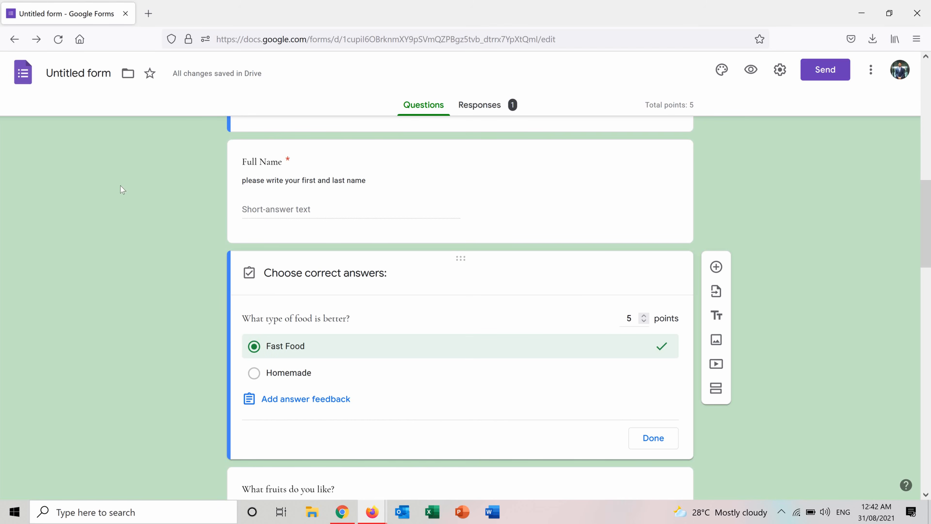
left_click(471, 105)
left_click_drag(927, 101, 928, 144)
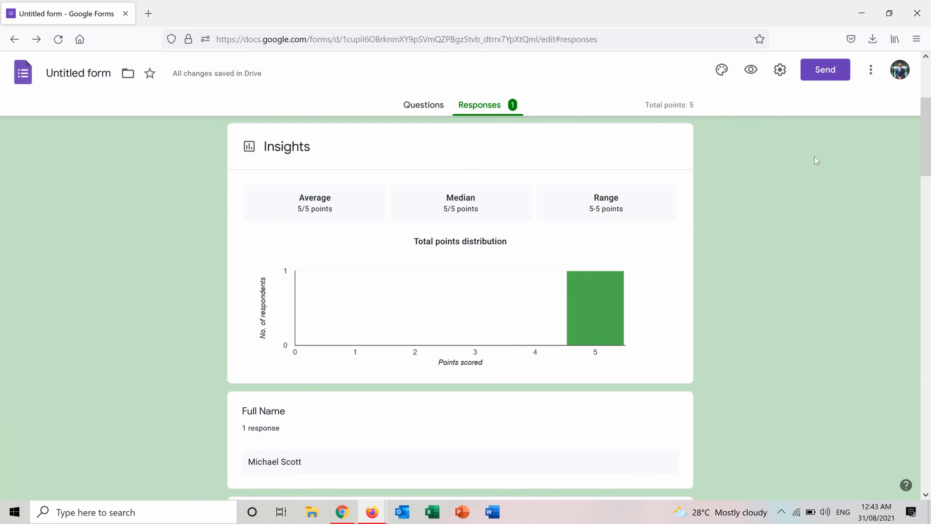
left_click_drag(928, 135, 929, 198)
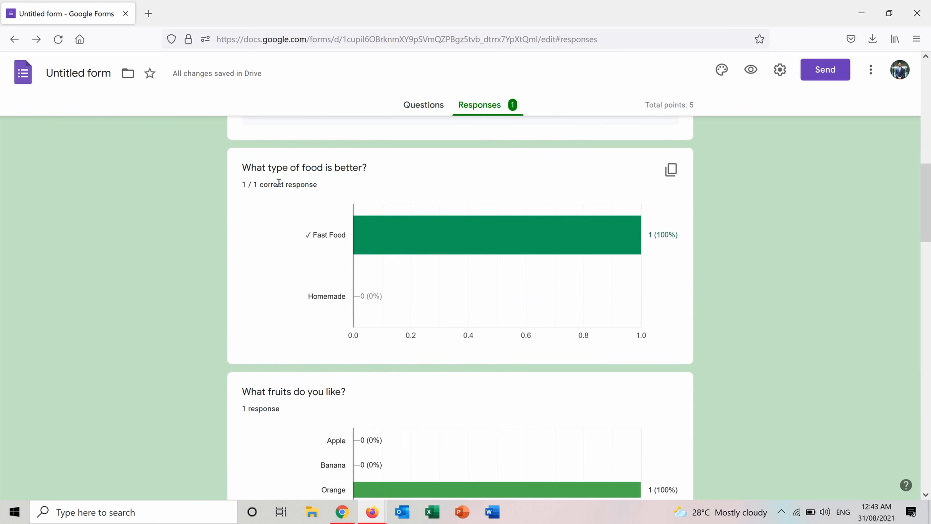
mouse_move(340, 236)
left_click_drag(929, 175, 930, 173)
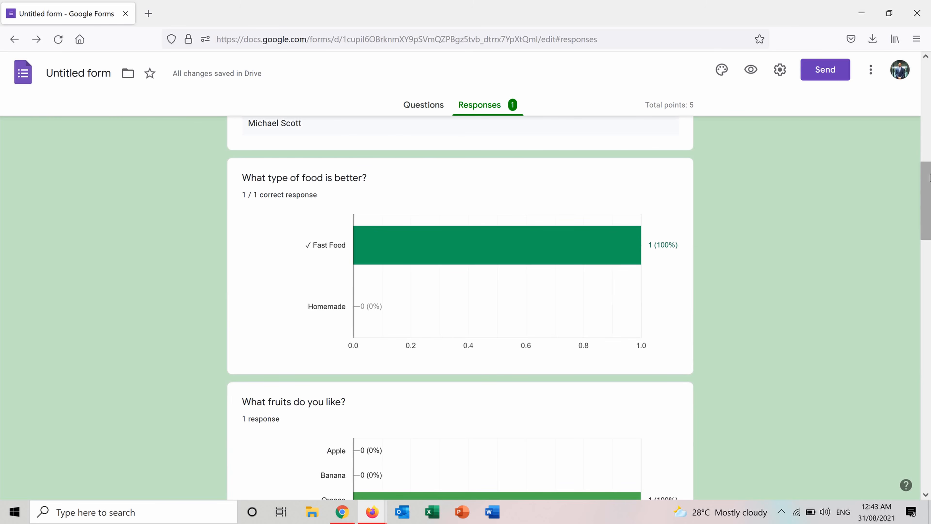
left_click_drag(929, 177, 929, 98)
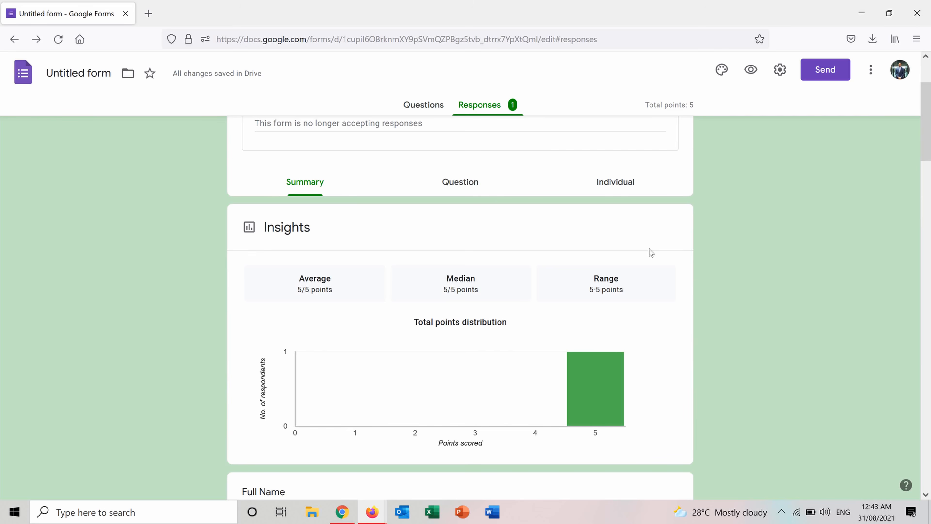